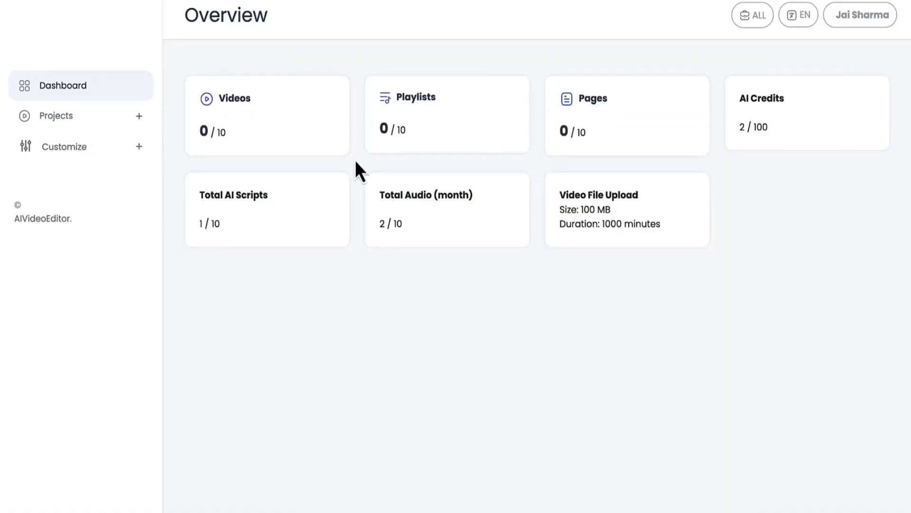
# Look through the project videos list and the account settings, and return to the dashboard overview.
pyautogui.click(98, 126)
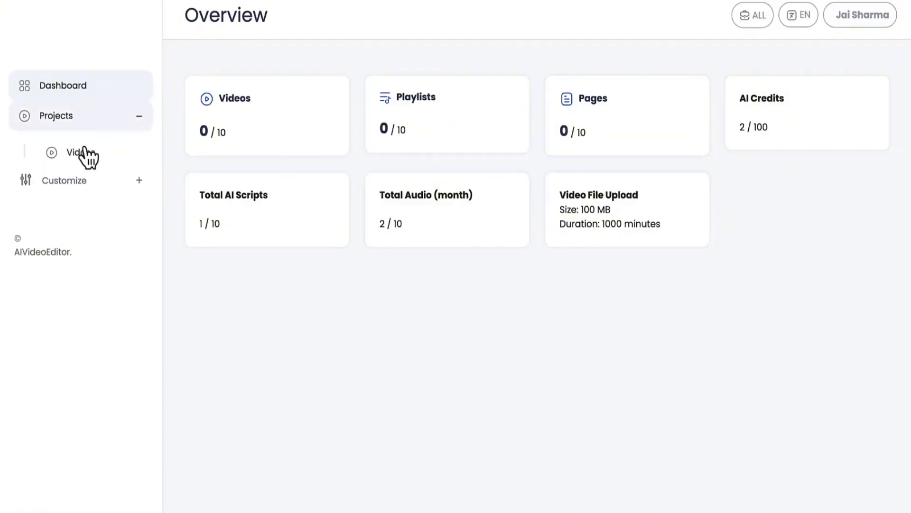
pyautogui.click(84, 149)
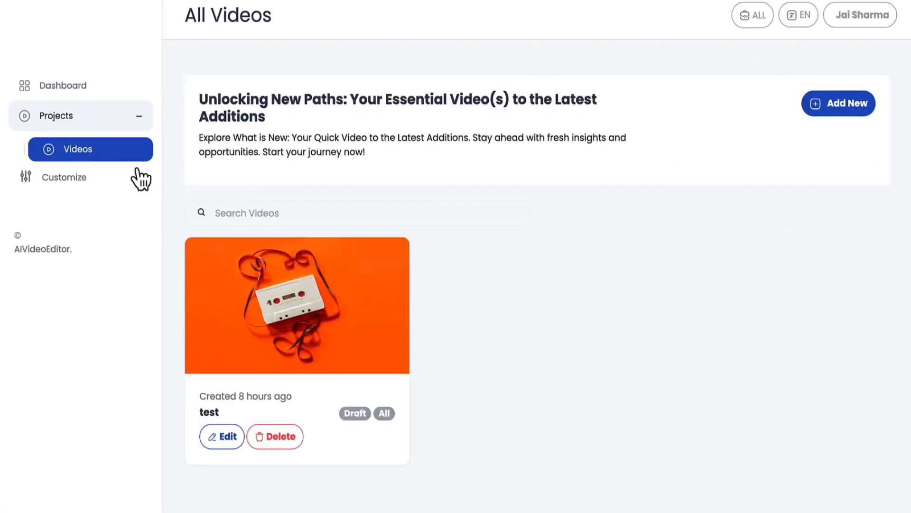
pyautogui.click(94, 178)
pyautogui.click(68, 185)
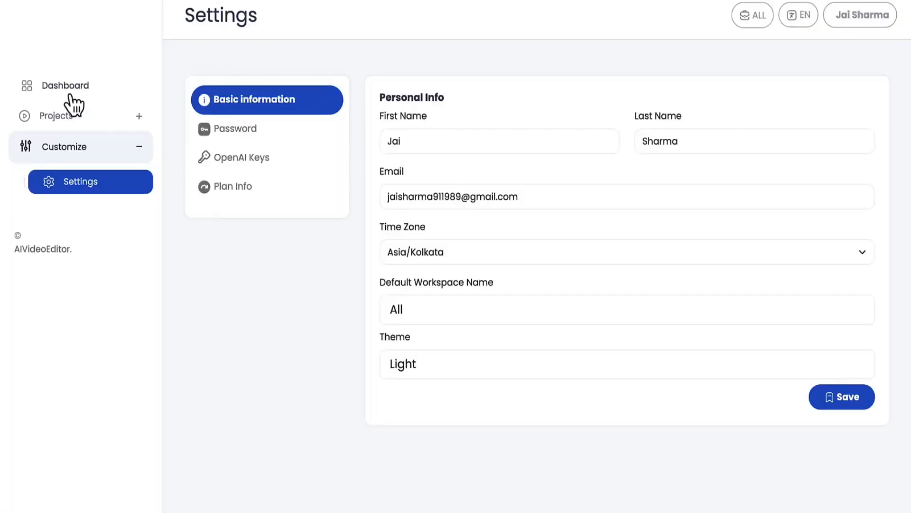
pyautogui.click(68, 86)
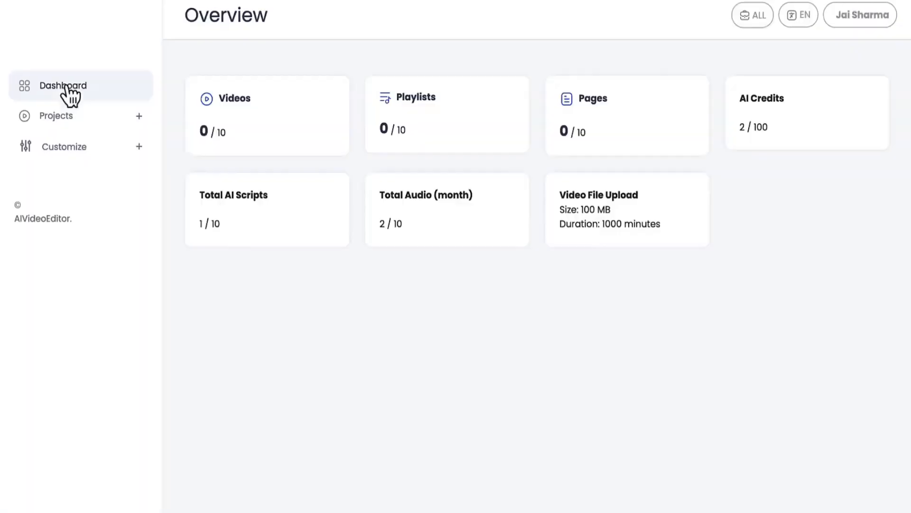
# Check the available interface languages and the workspace options.
pyautogui.click(799, 16)
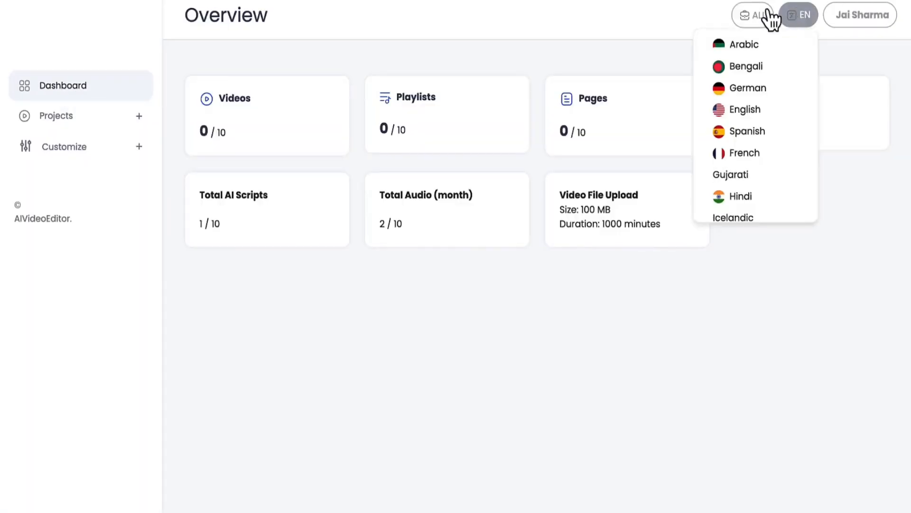
pyautogui.click(753, 15)
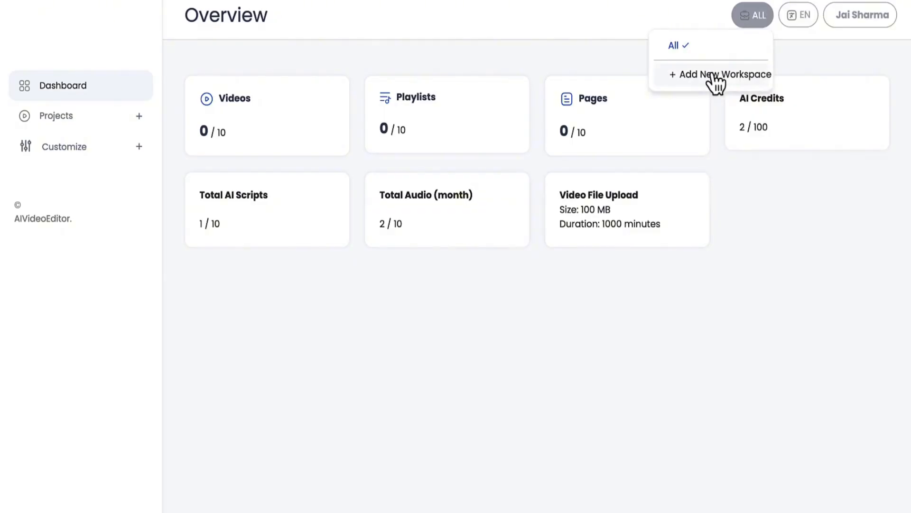
pyautogui.click(380, 55)
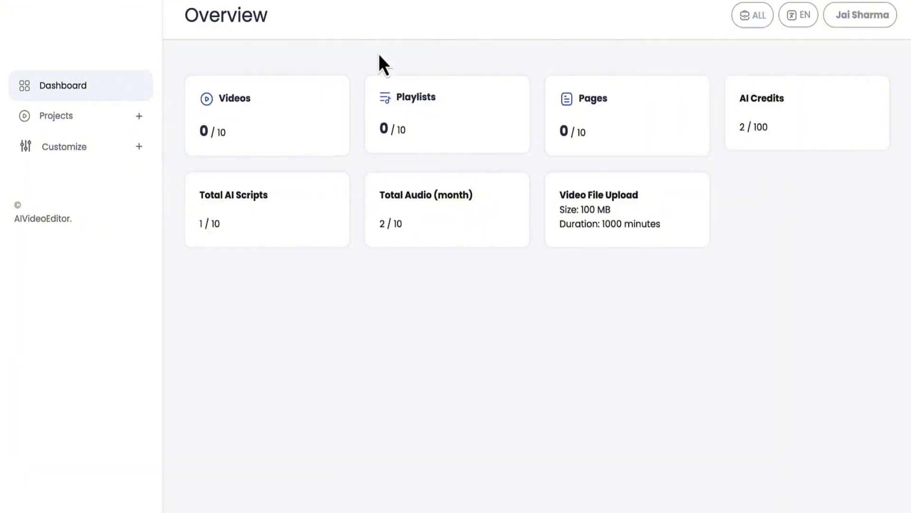
# Create a new video project titled "demovideo" with the description "demo" and the category "motivation".
pyautogui.click(46, 117)
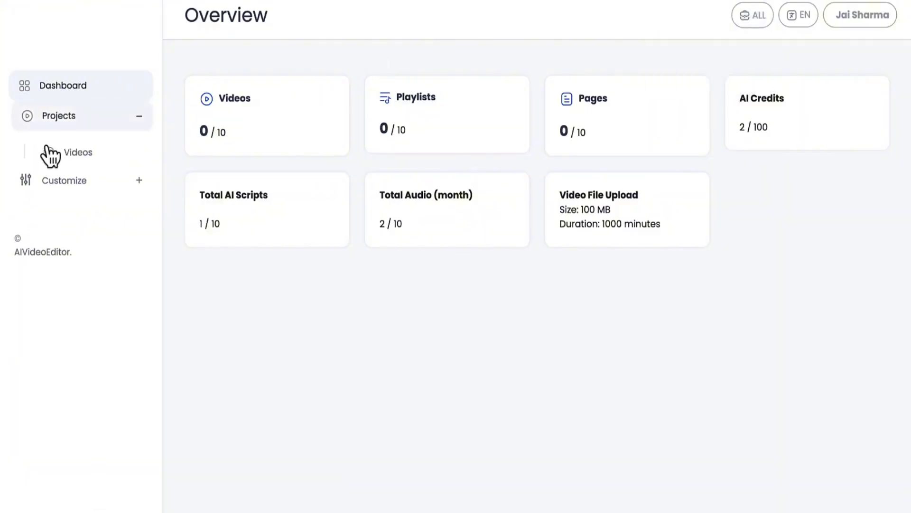
pyautogui.click(78, 153)
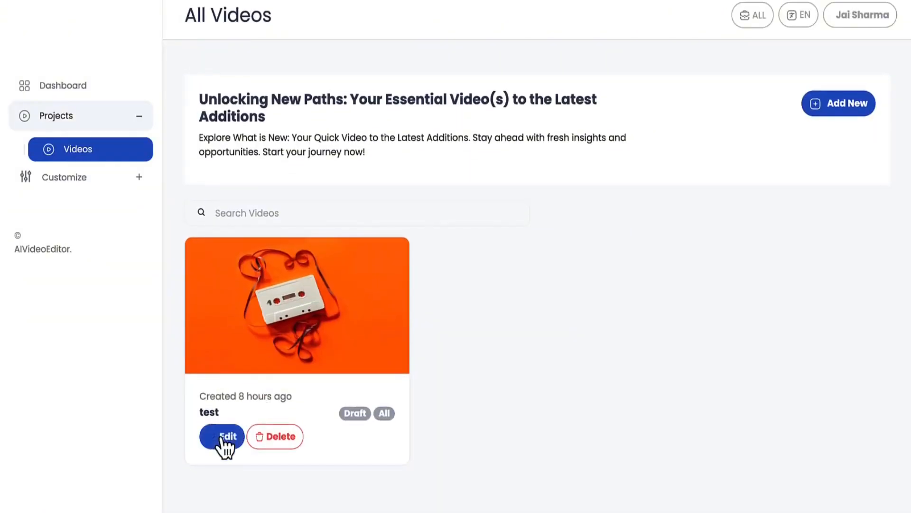
pyautogui.click(825, 114)
pyautogui.click(397, 88)
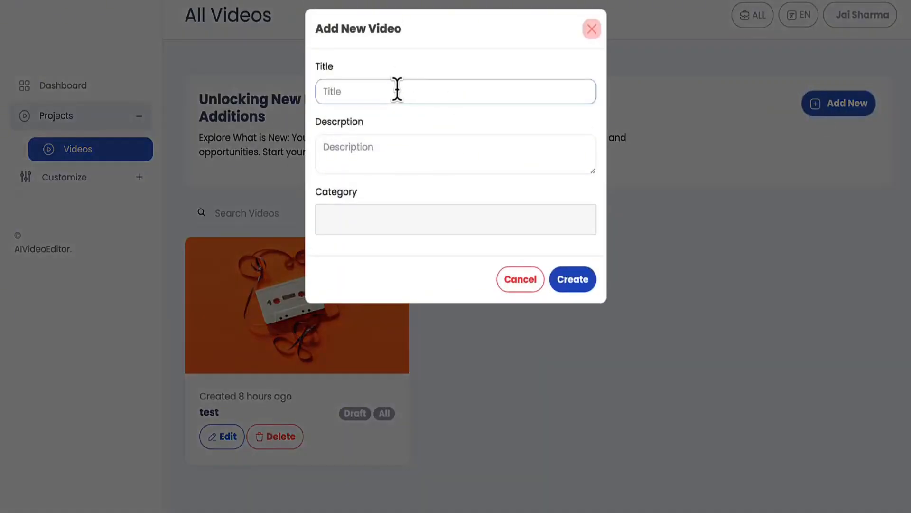
pyautogui.write('demovideo')
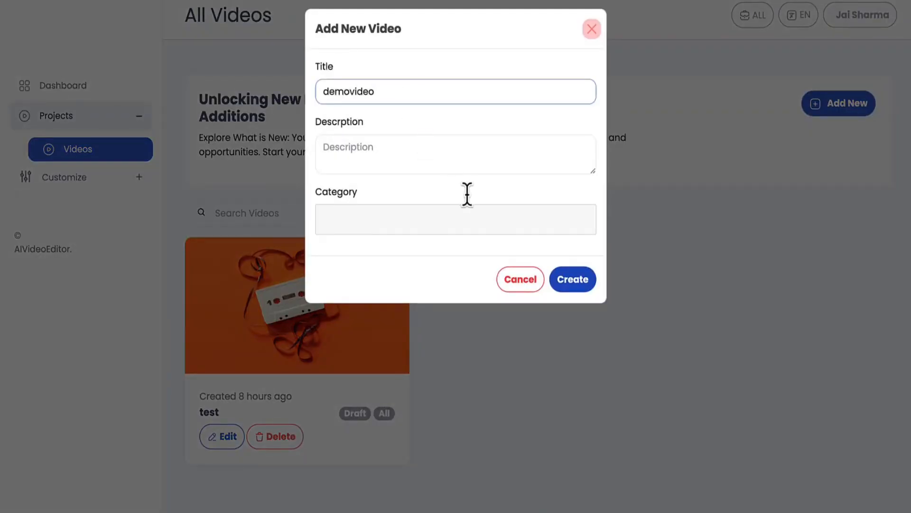
pyautogui.click(442, 152)
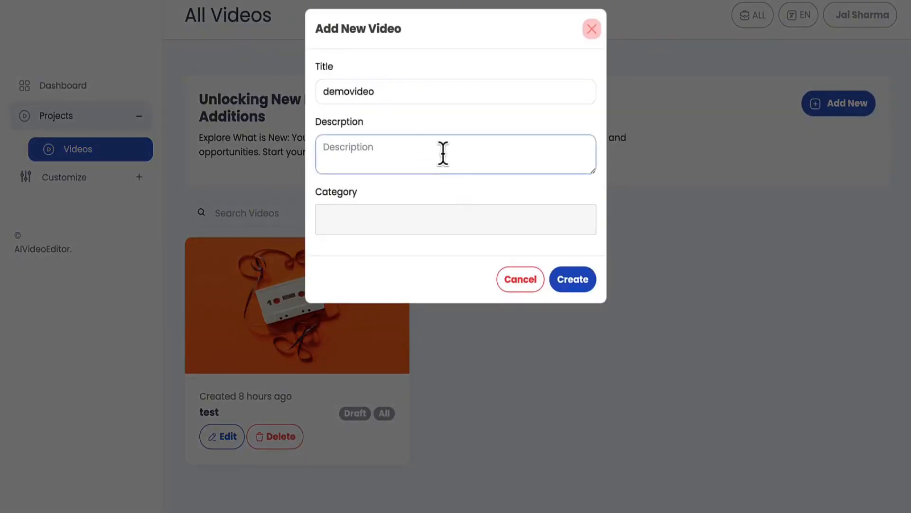
pyautogui.write('demo')
pyautogui.click(433, 212)
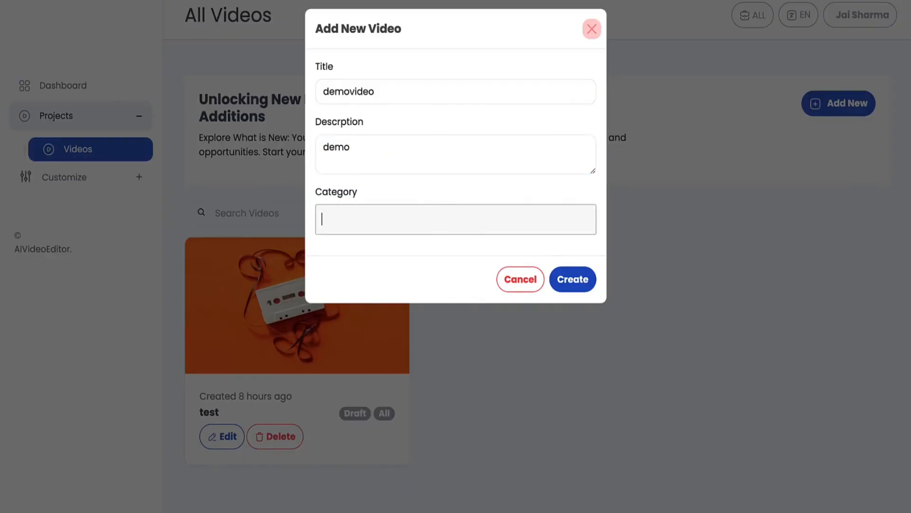
pyautogui.write('motivation')
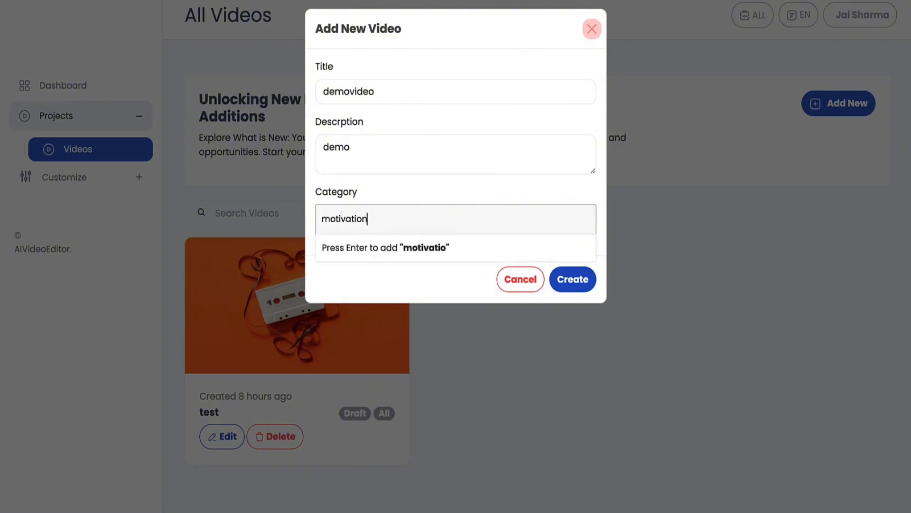
pyautogui.press('Return')
pyautogui.click(582, 291)
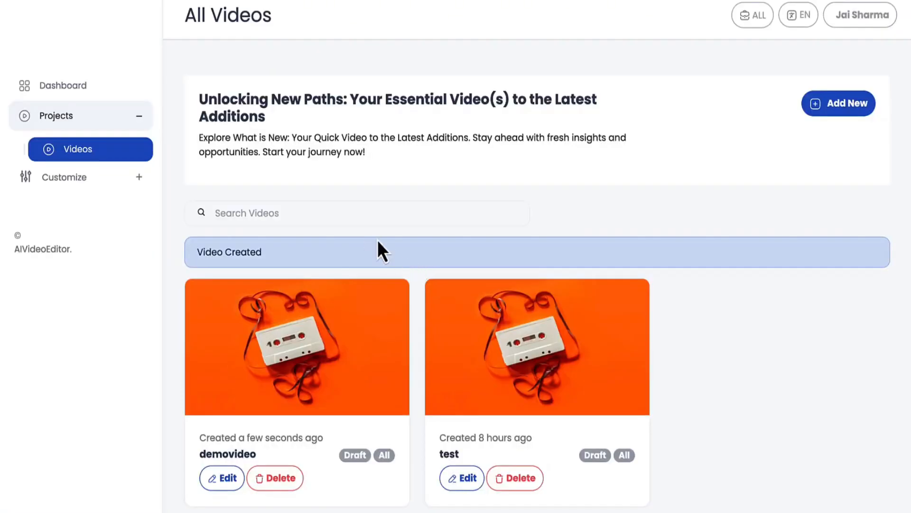
# Open the demovideo project for editing.
pyautogui.scroll(-1, 448, 389)
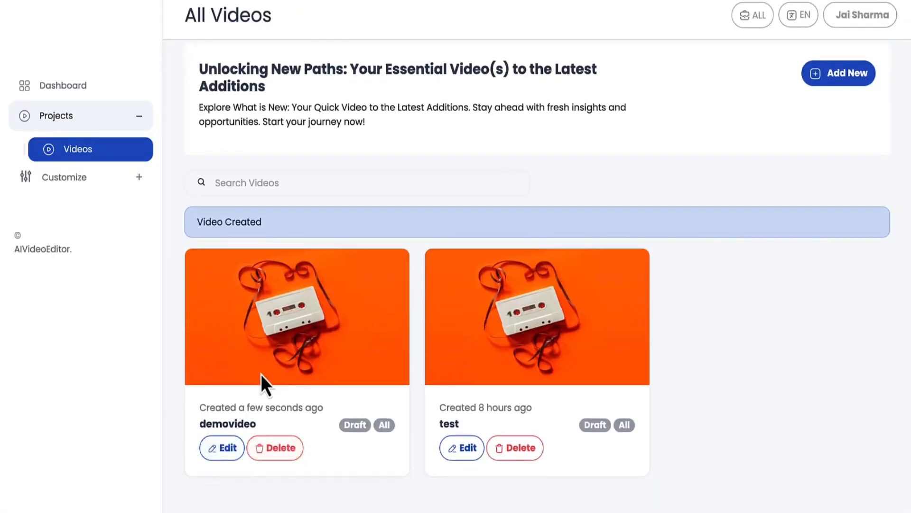
pyautogui.click(218, 448)
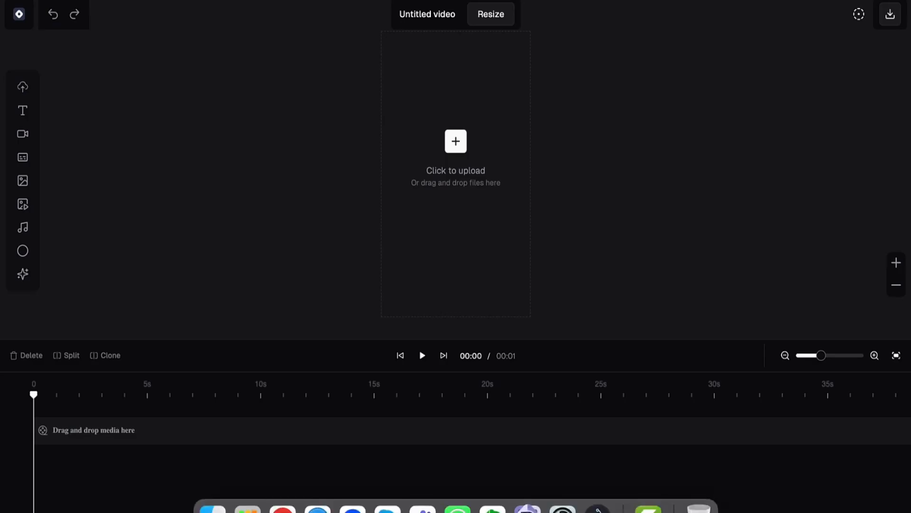
pyautogui.rightClick(648, 509)
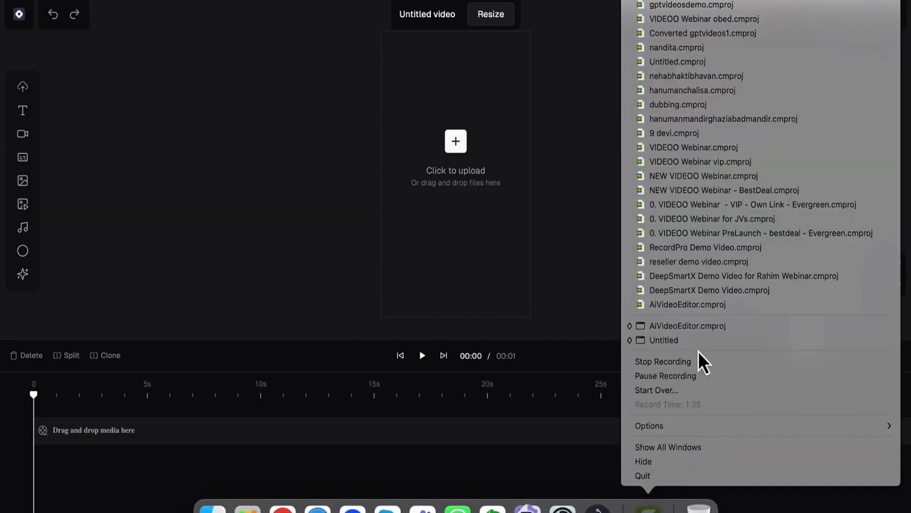
pyautogui.click(708, 339)
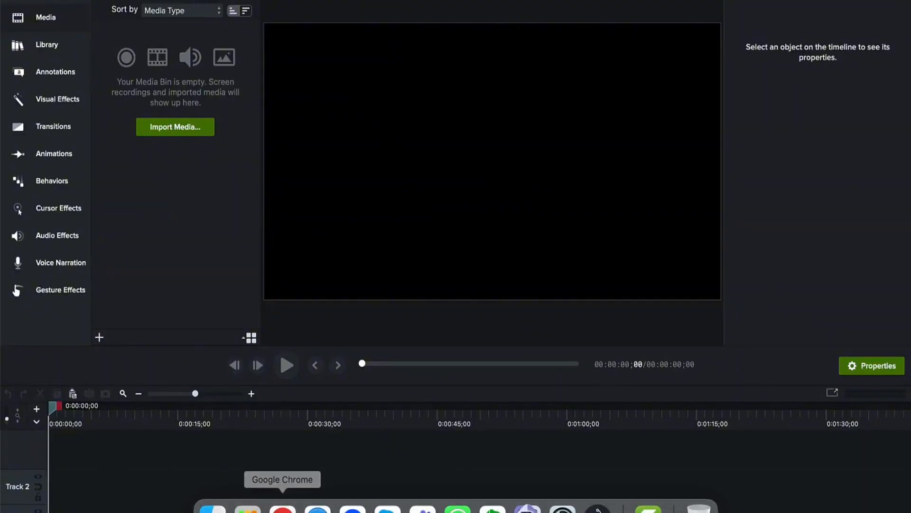
pyautogui.click(282, 510)
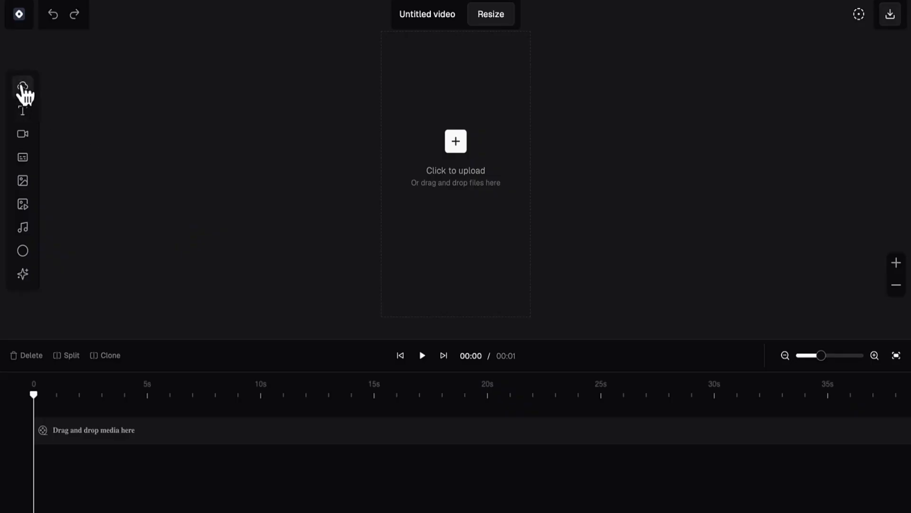
# Examine the editor's upload, text, video, captions, photo, GIF, audio, recording and AI creation tools one after another.
pyautogui.click(23, 87)
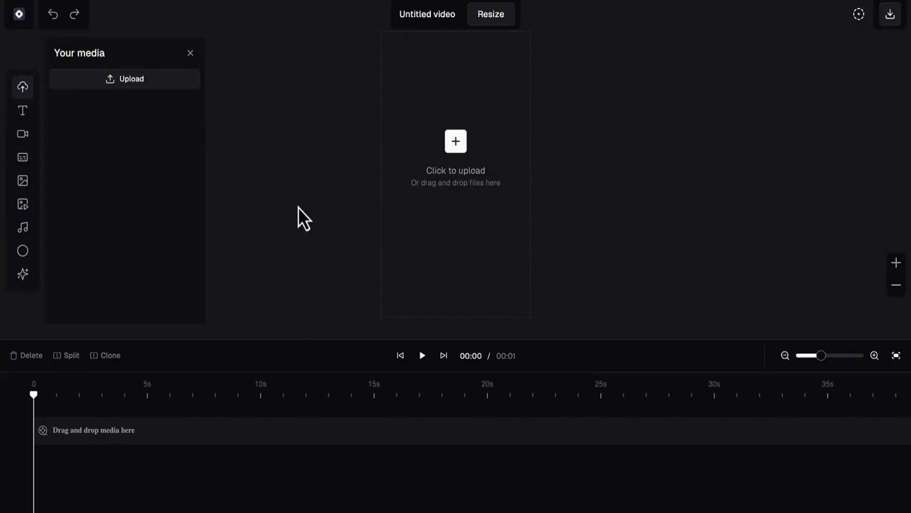
pyautogui.click(23, 113)
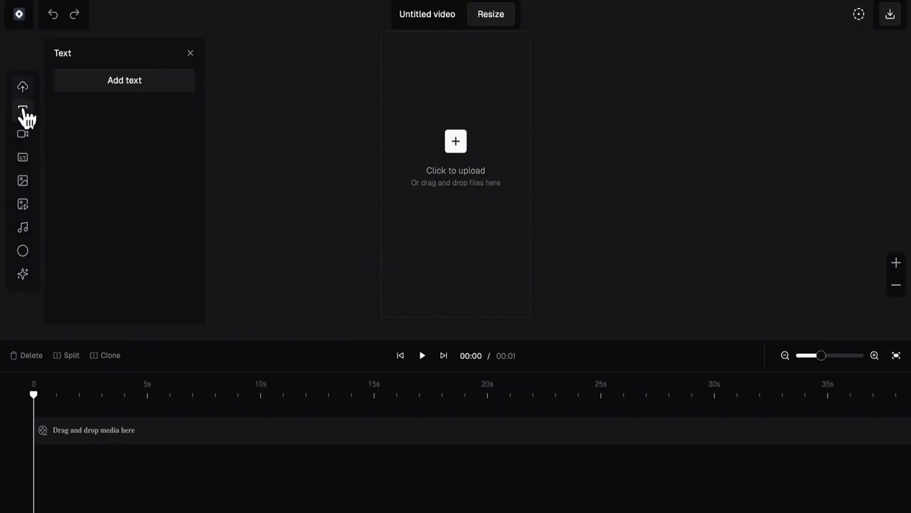
pyautogui.click(23, 134)
pyautogui.click(24, 160)
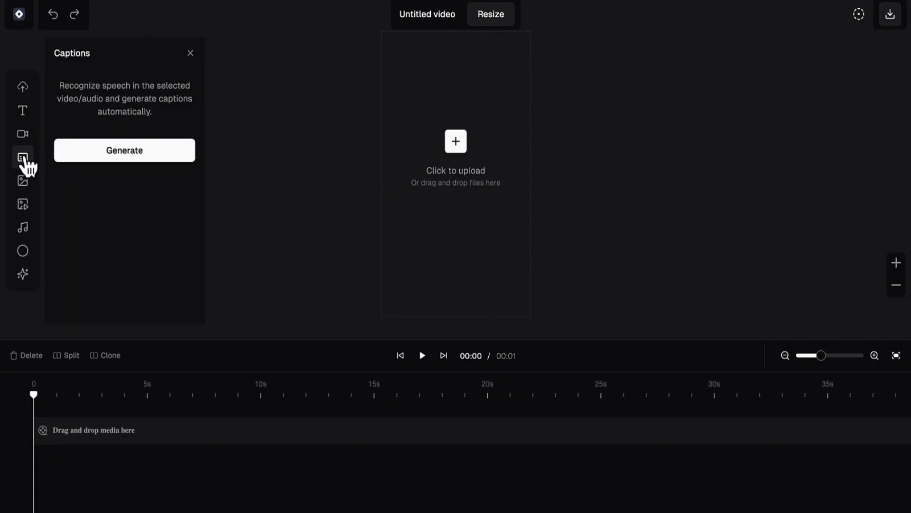
pyautogui.click(24, 183)
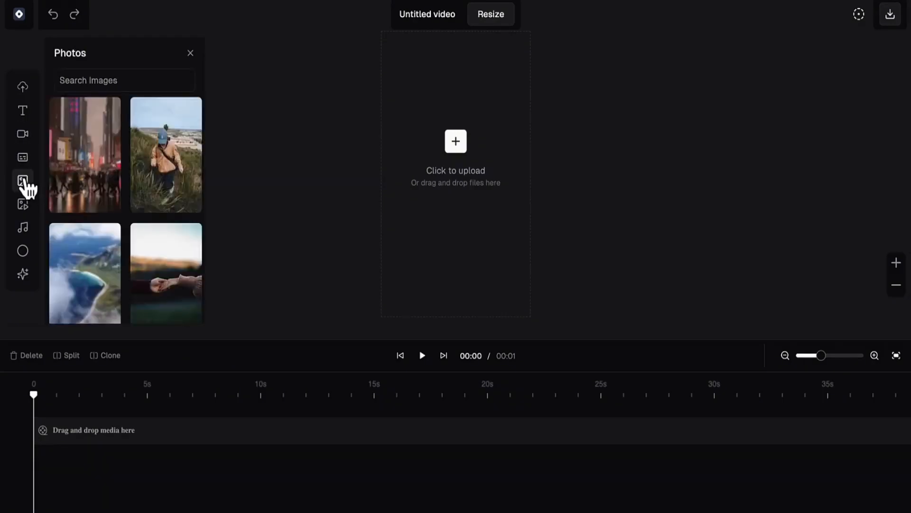
pyautogui.click(24, 207)
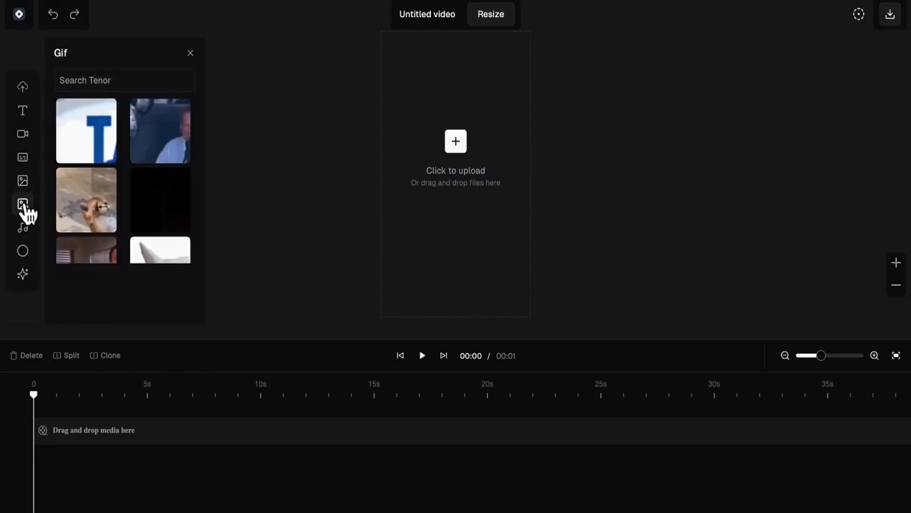
pyautogui.click(24, 230)
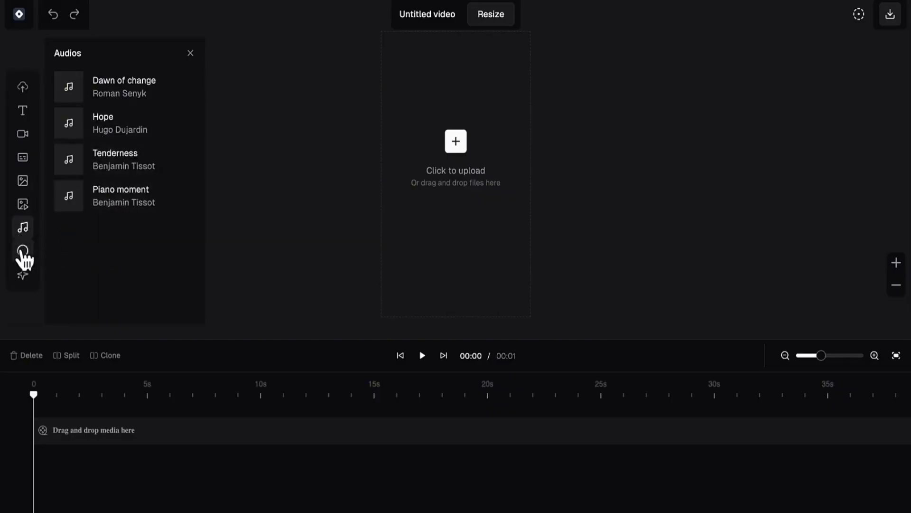
pyautogui.click(22, 251)
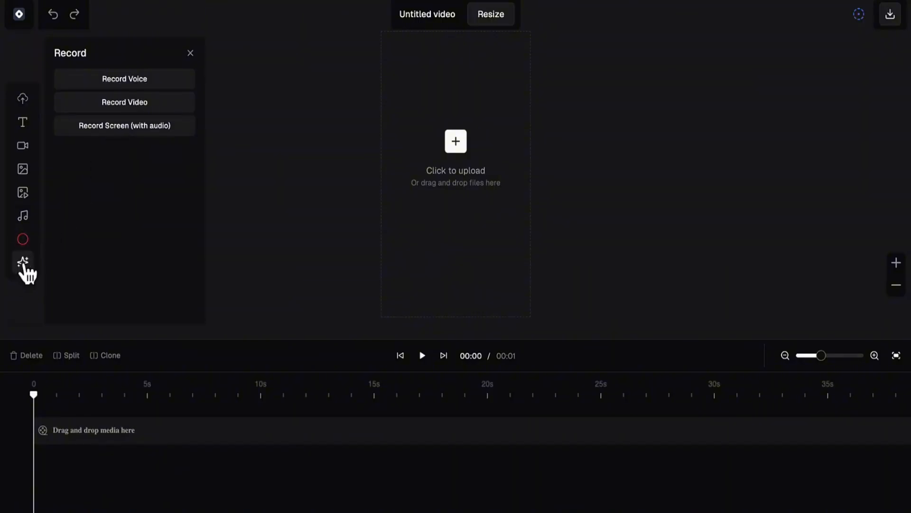
pyautogui.click(22, 262)
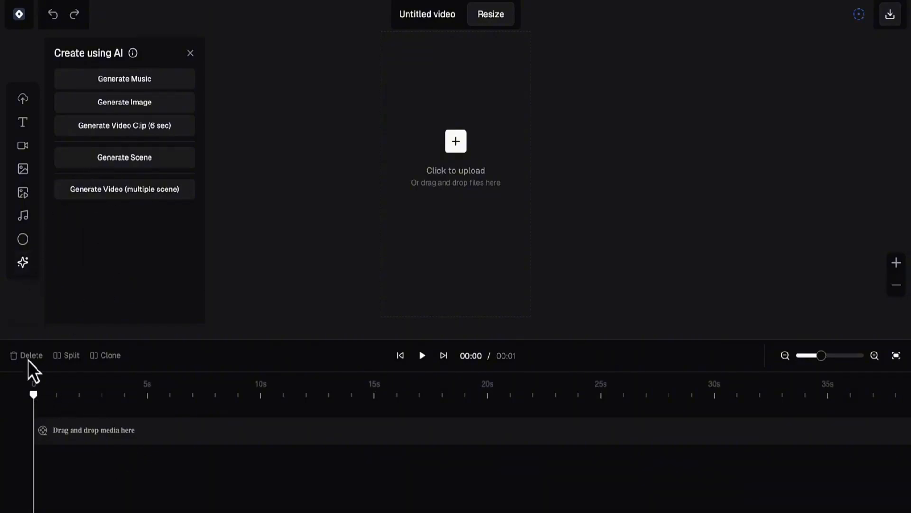
# Try playback on the empty timeline, and zoom the timeline to fit its full length.
pyautogui.click(118, 454)
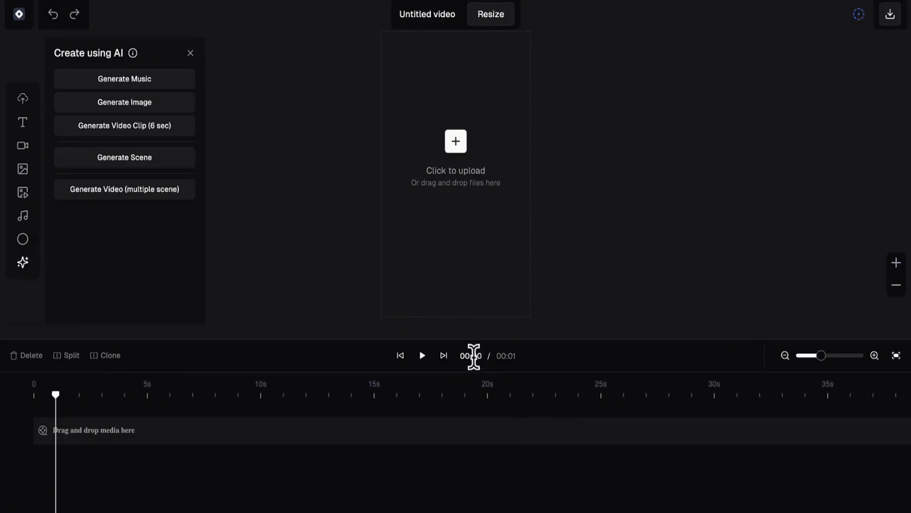
pyautogui.click(423, 357)
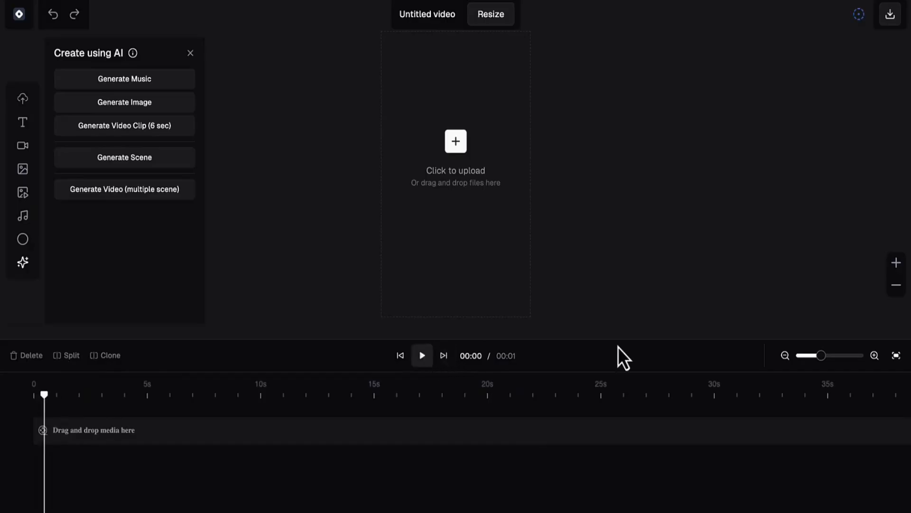
pyautogui.moveTo(819, 361); pyautogui.dragTo(851, 368)
pyautogui.click(895, 356)
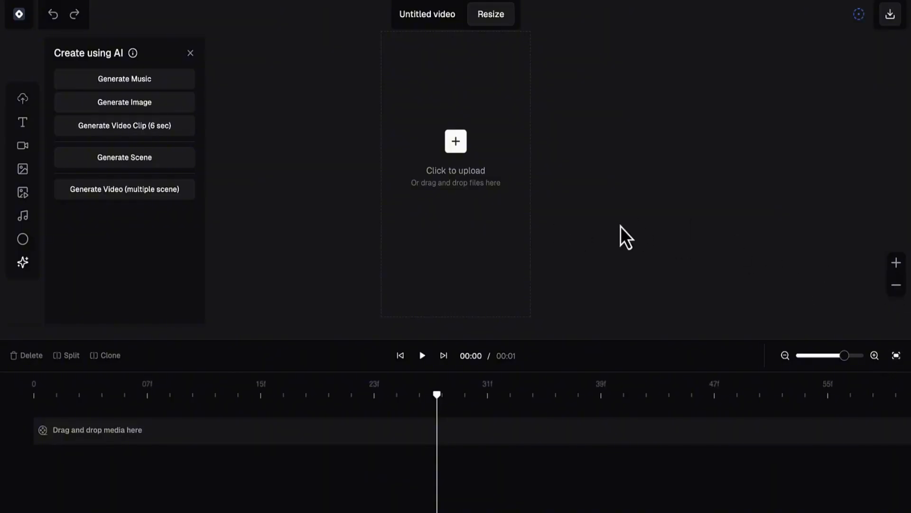
# Resize the video canvas to the 1:1 format for Instagram and Facebook posts.
pyautogui.click(491, 19)
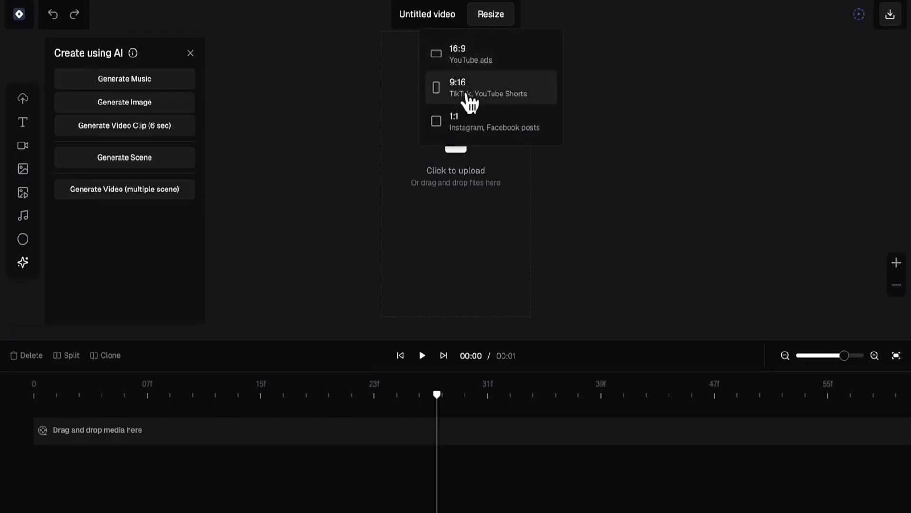
pyautogui.click(463, 130)
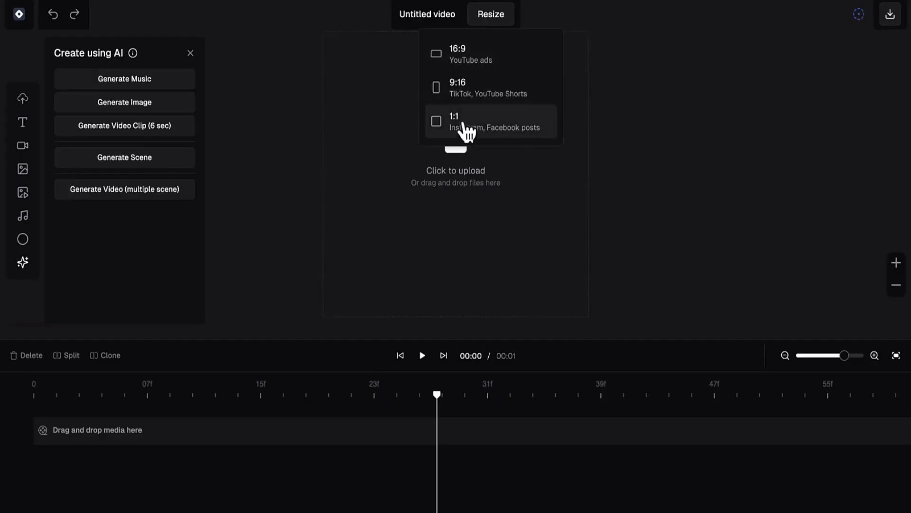
pyautogui.click(485, 22)
# Resize the video canvas to the 16:9 format for YouTube ads.
pyautogui.click(489, 20)
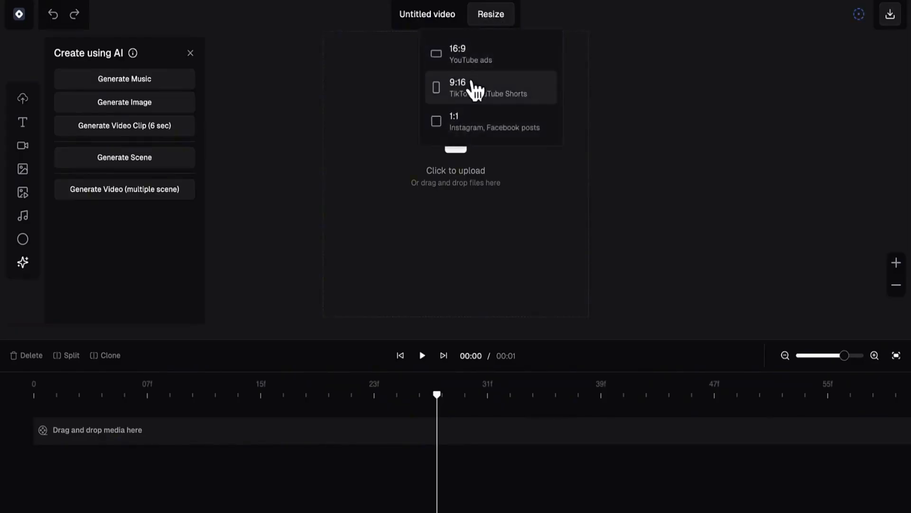
pyautogui.click(479, 56)
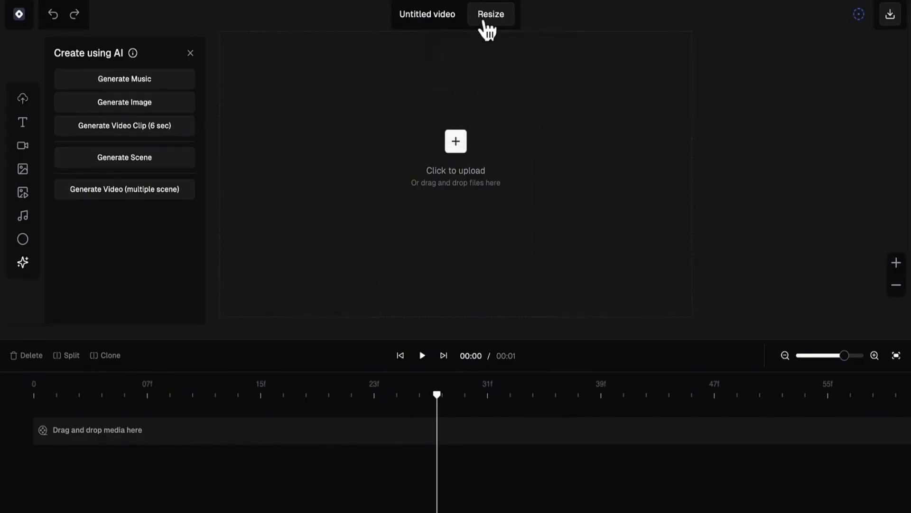
# Examine the list of AI-generated content and its entries, and close it again.
pyautogui.click(484, 21)
pyautogui.click(860, 16)
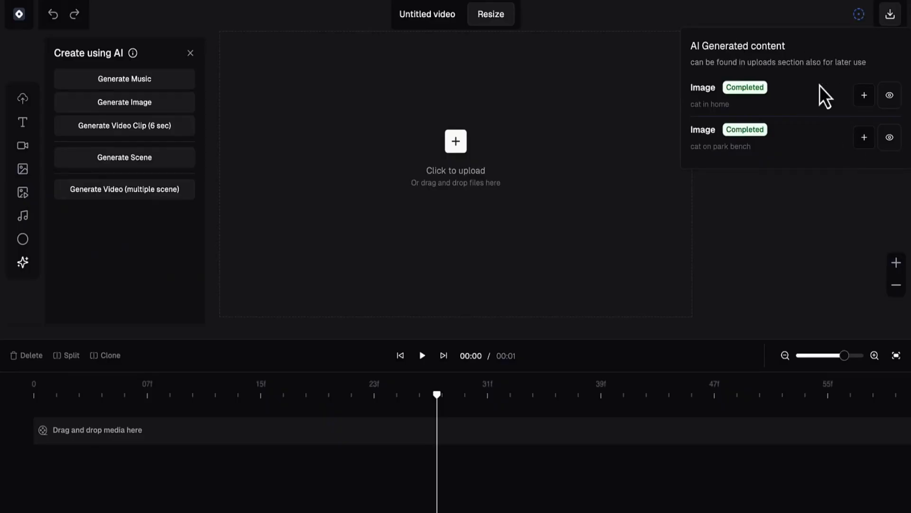
pyautogui.click(810, 227)
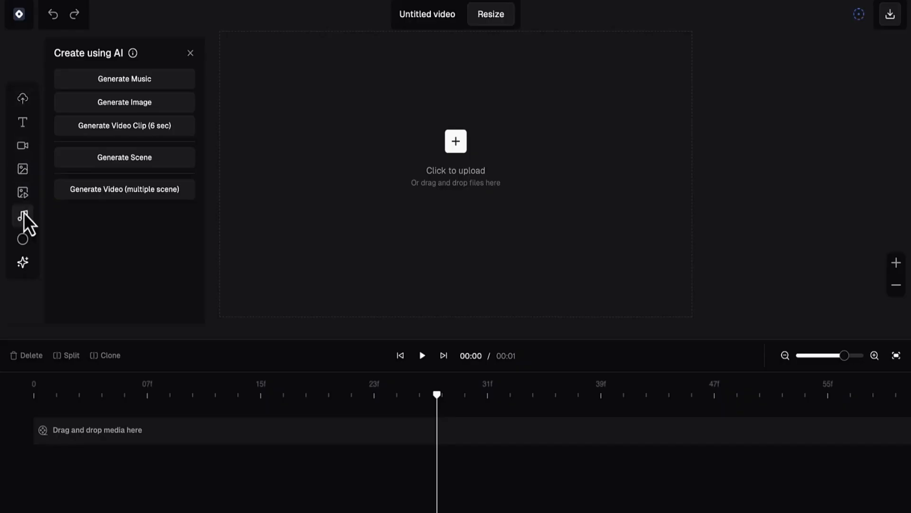
# Start creating music with AI, keeping genre Pop and mood Happy/Joyful and setting the tempo to Moderato - Medium speed.
pyautogui.click(116, 83)
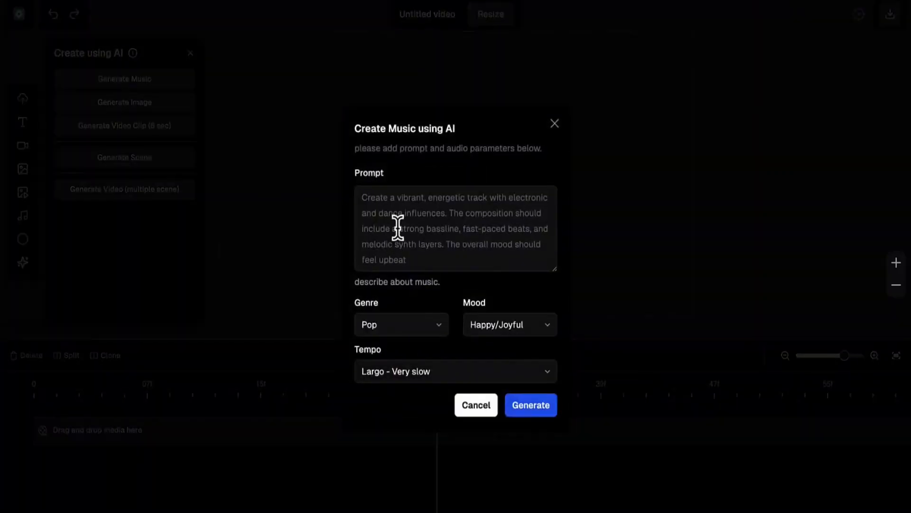
pyautogui.click(403, 329)
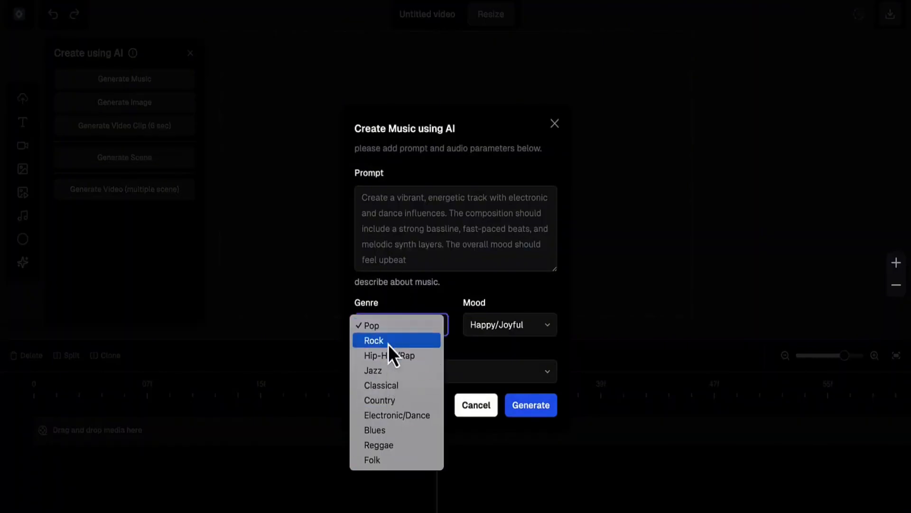
pyautogui.click(423, 276)
pyautogui.click(476, 323)
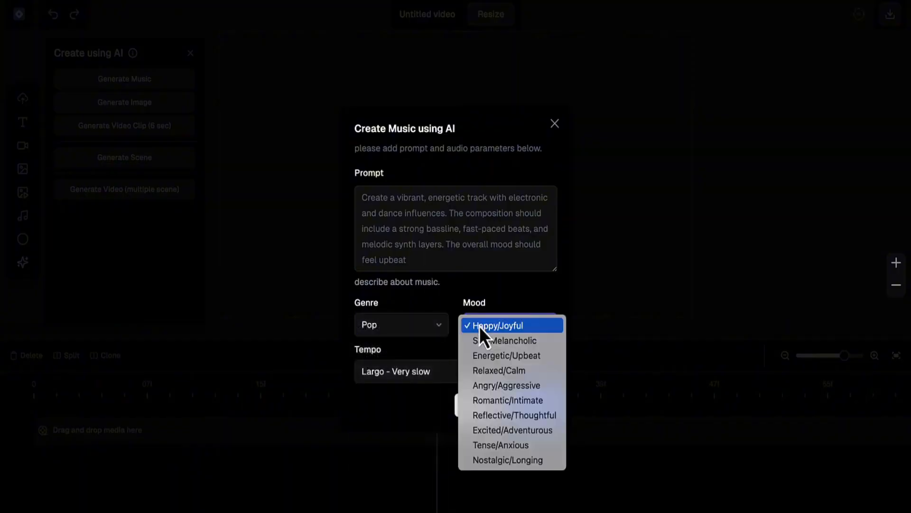
pyautogui.click(467, 250)
pyautogui.click(402, 376)
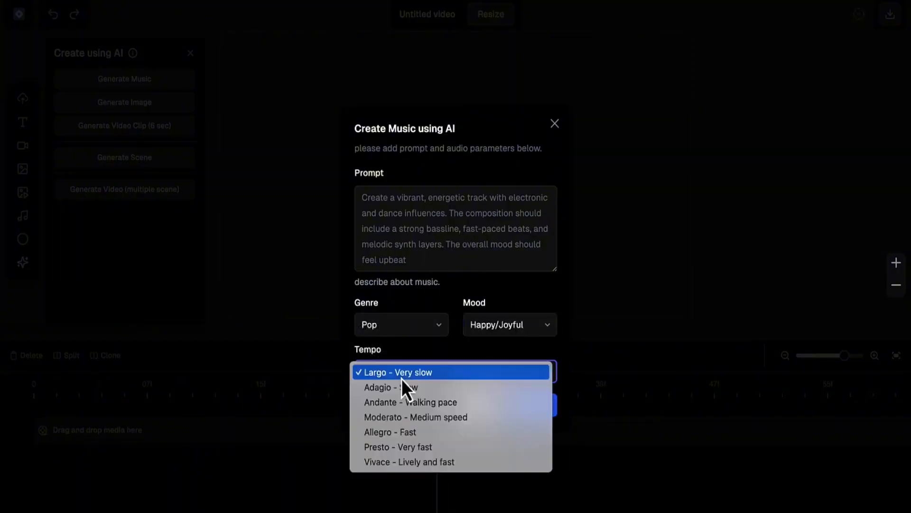
pyautogui.click(403, 417)
# Enter "motivation music" as the music prompt and generate the track.
pyautogui.click(395, 228)
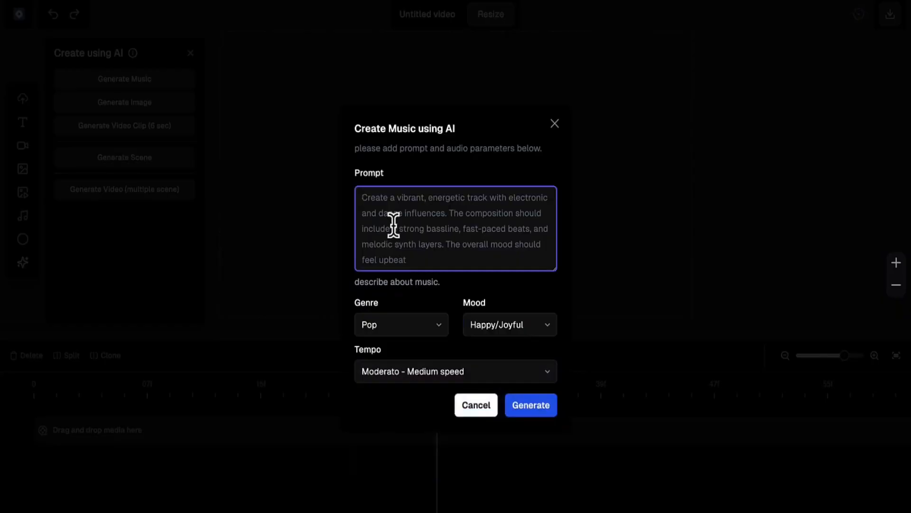
pyautogui.write('mot')
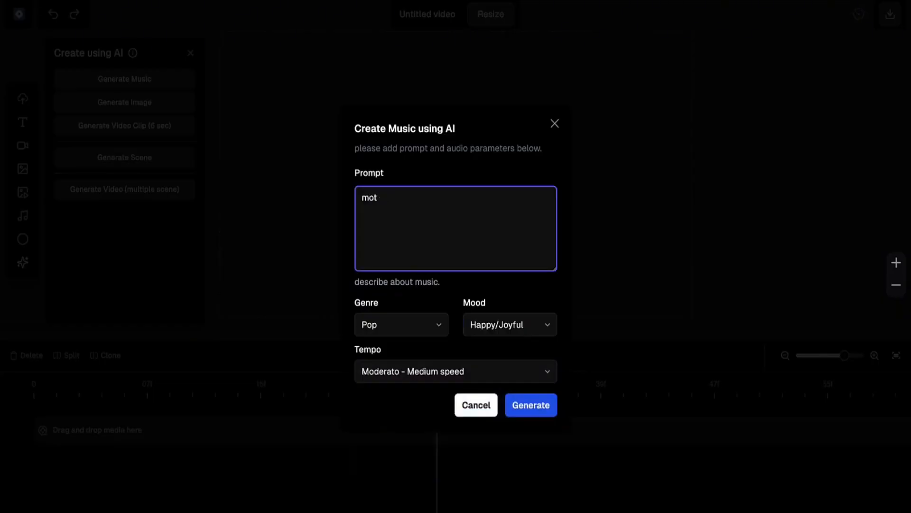
pyautogui.write('ivation music')
pyautogui.click(525, 410)
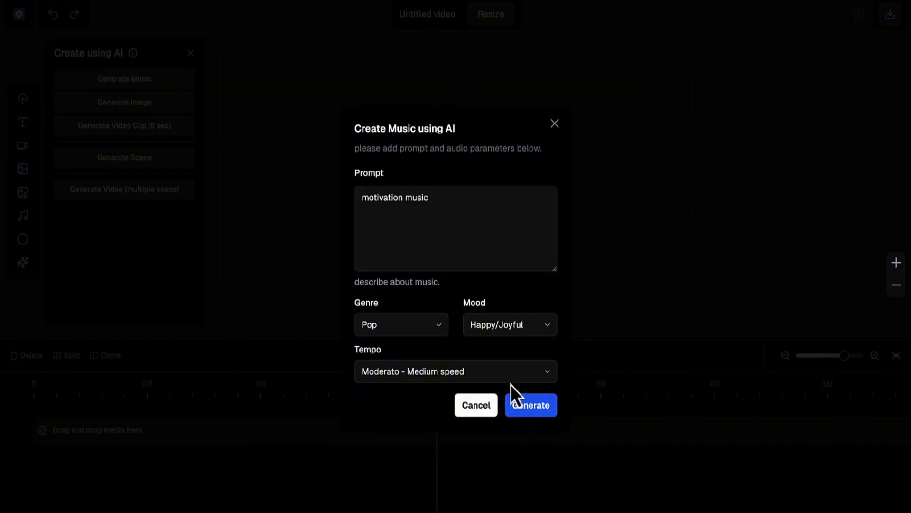
# Preview the generated motivation music from the AI-generated content list and check the player's options.
pyautogui.click(860, 16)
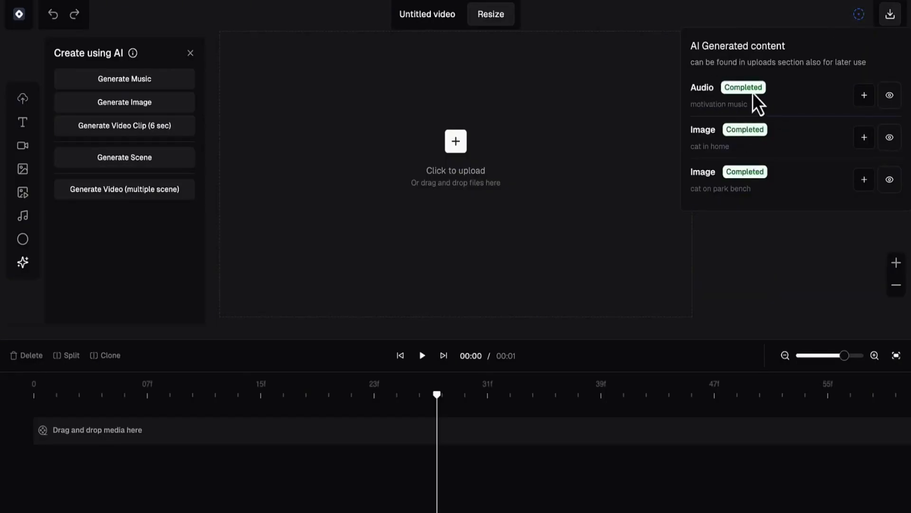
pyautogui.click(889, 95)
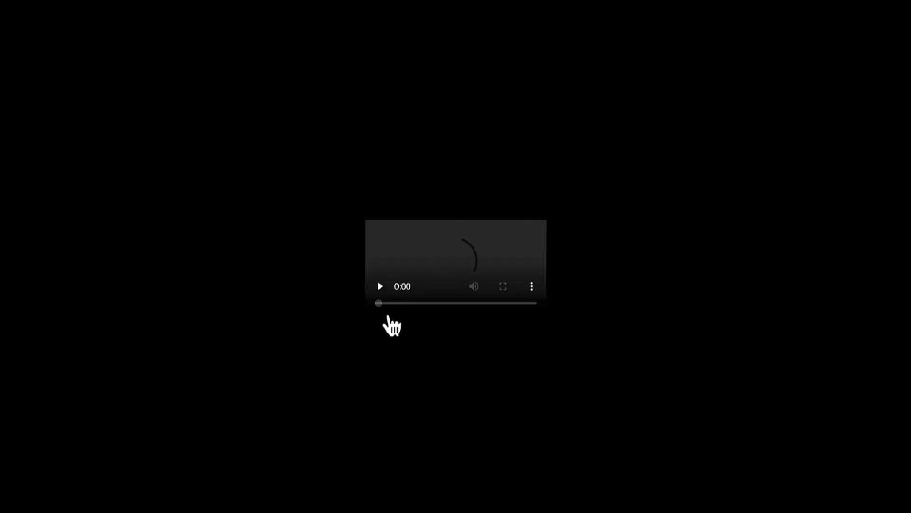
pyautogui.click(381, 292)
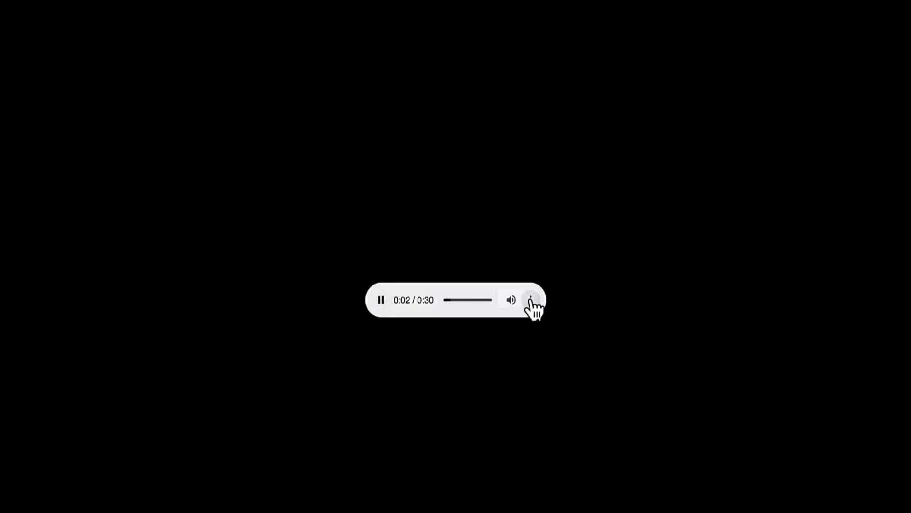
pyautogui.click(531, 301)
pyautogui.click(381, 300)
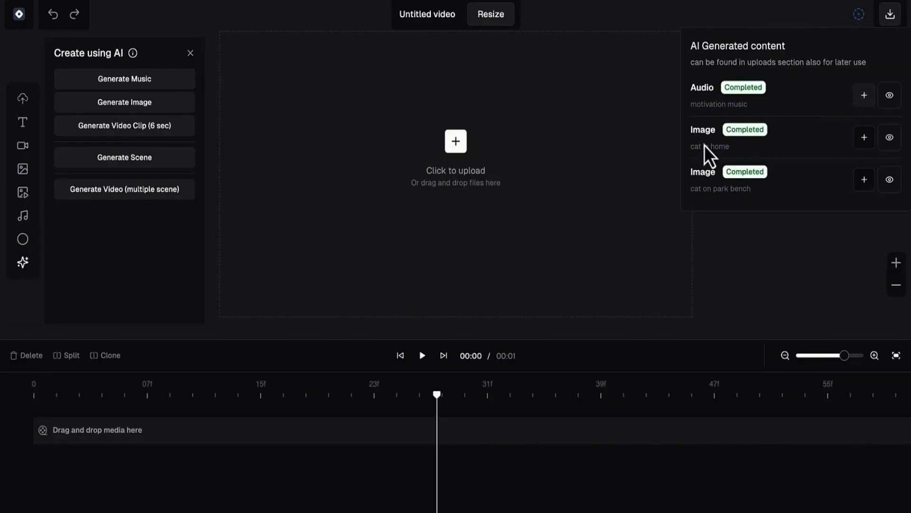
# Add the generated motivation music to the timeline and play it back.
pyautogui.click(864, 96)
pyautogui.click(134, 437)
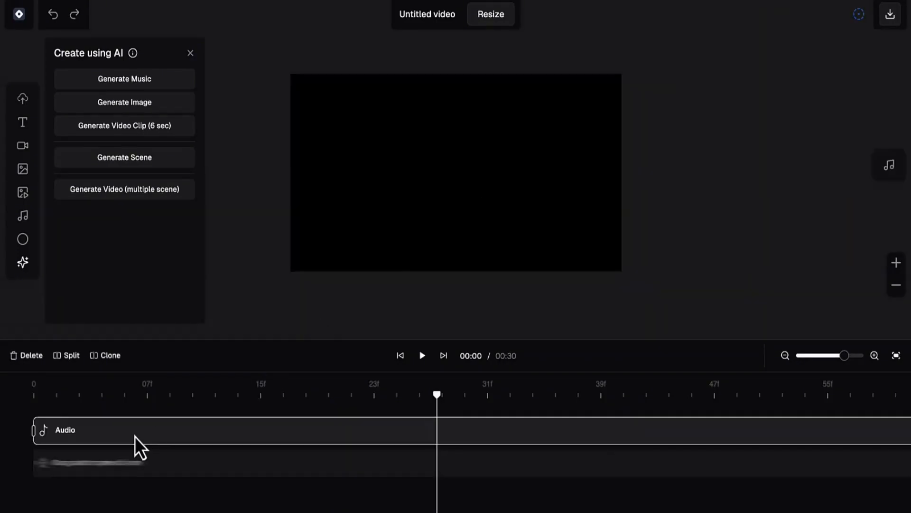
pyautogui.click(422, 356)
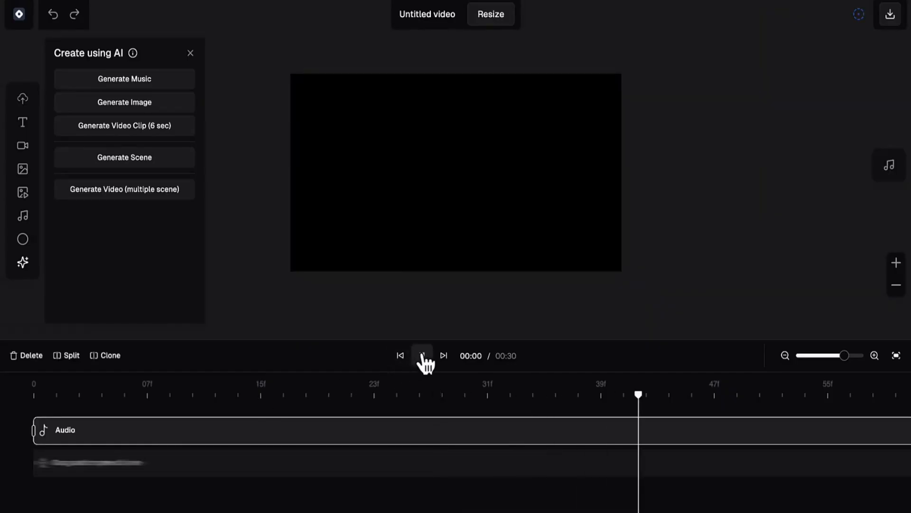
pyautogui.click(422, 356)
pyautogui.click(422, 356)
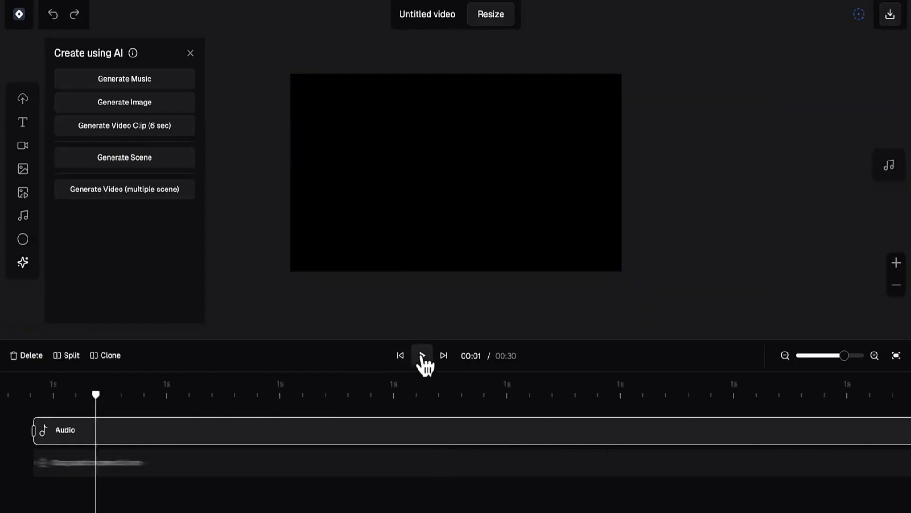
pyautogui.click(785, 355)
pyautogui.click(785, 355)
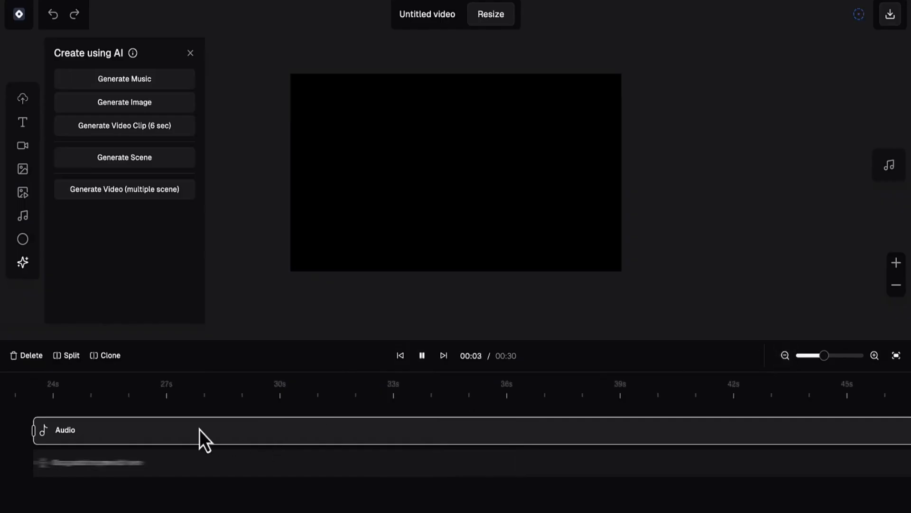
# Generate an AI image from the prompt "majestic lion" and dismiss the background-generation notice.
pyautogui.click(142, 102)
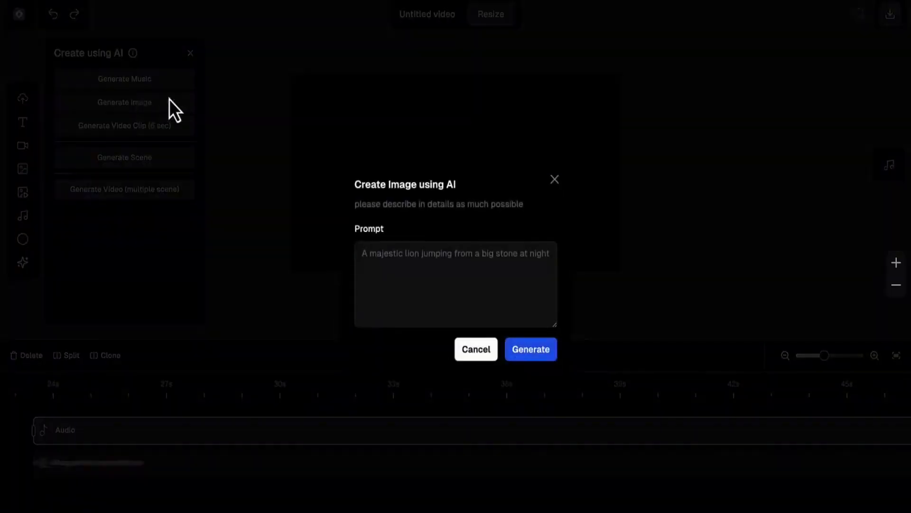
pyautogui.click(436, 269)
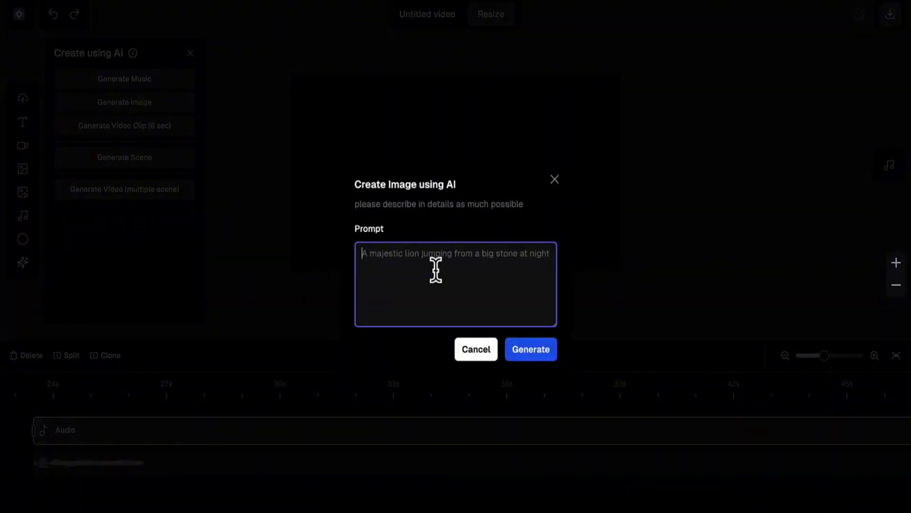
pyautogui.write('majestic lion')
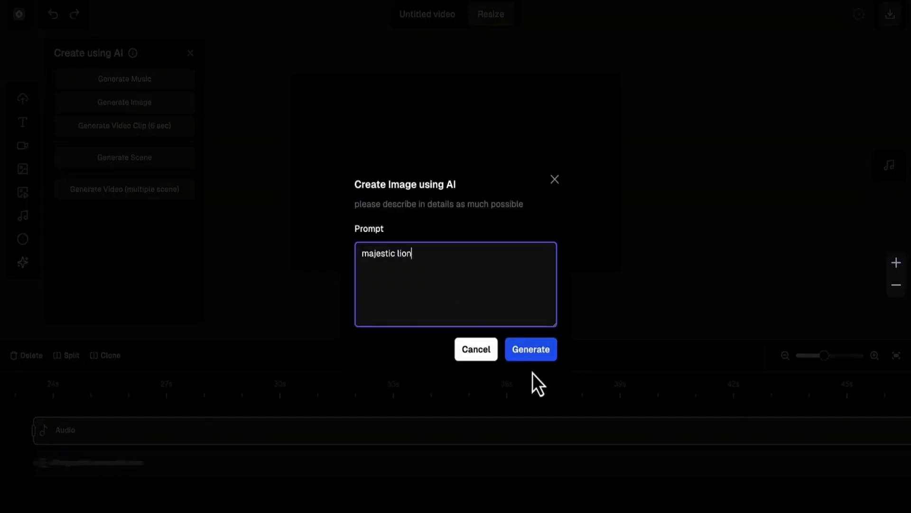
pyautogui.click(533, 354)
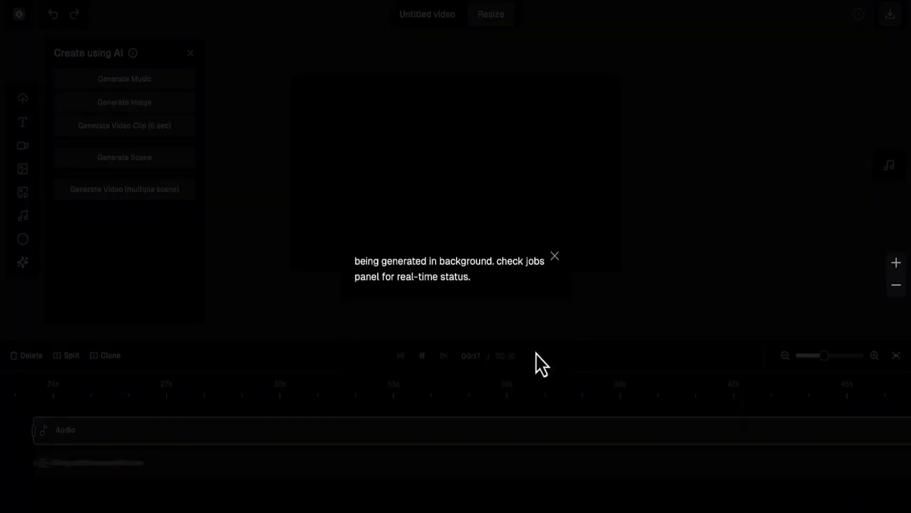
pyautogui.click(554, 256)
# Preview the generated majestic lion image and add it to the timeline.
pyautogui.click(858, 15)
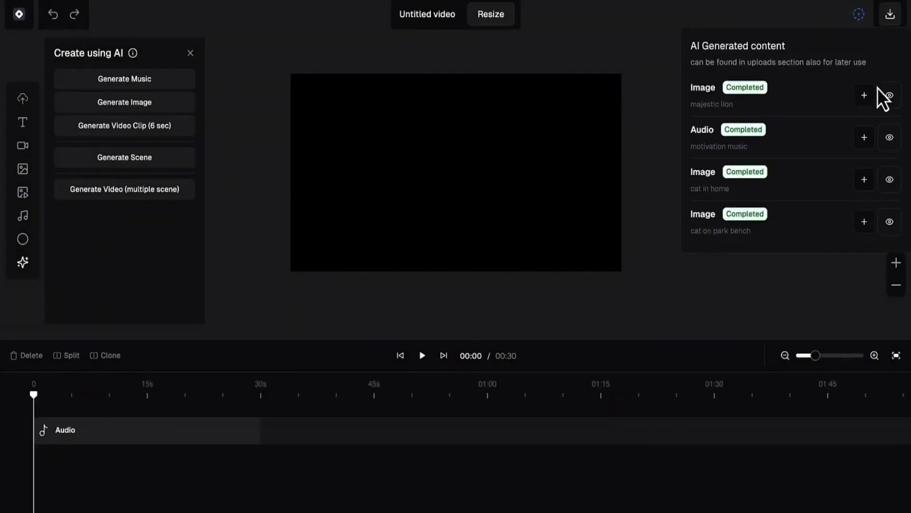
pyautogui.click(889, 95)
pyautogui.click(864, 95)
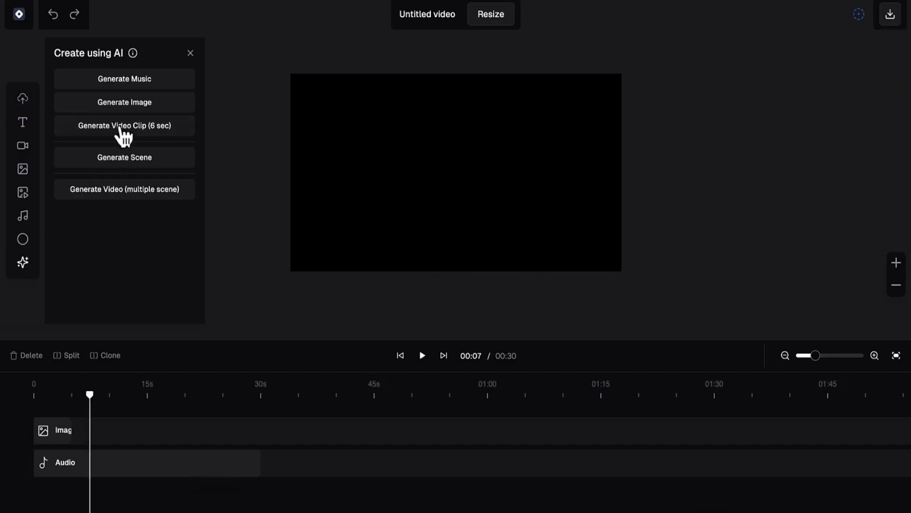
# Generate a 6-second AI video clip from the prompt "majestic lion running in jungle".
pyautogui.click(121, 128)
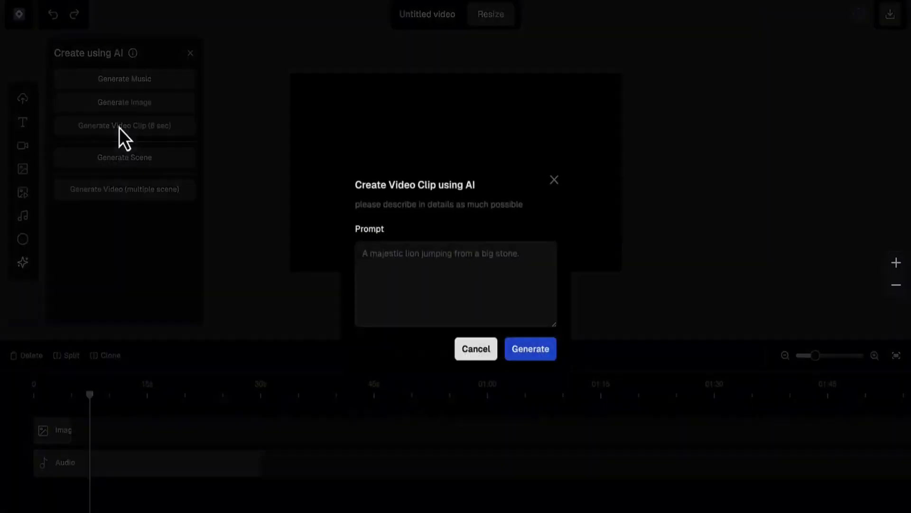
pyautogui.click(416, 264)
pyautogui.write('majestic ')
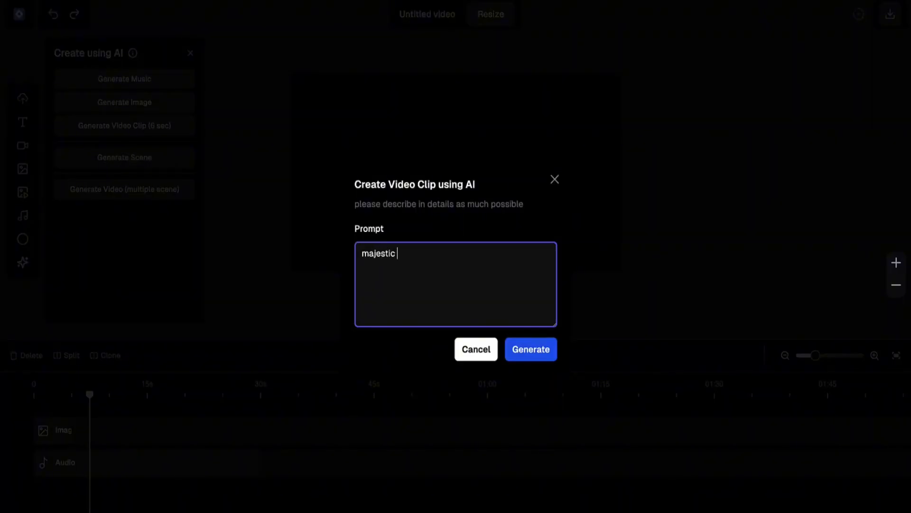
pyautogui.write('lion jumping')
pyautogui.press('BackSpace')
pyautogui.press('BackSpace')
pyautogui.press('BackSpace')
pyautogui.write('running in jungle')
pyautogui.click(531, 349)
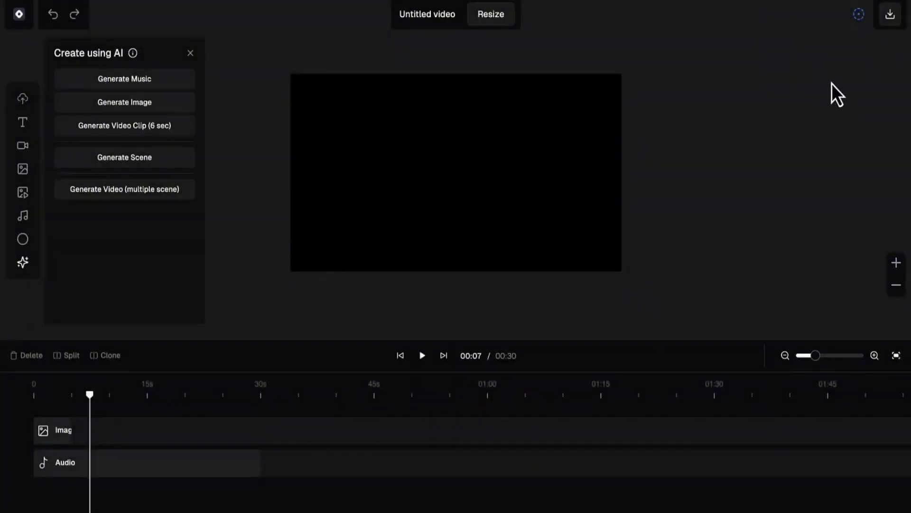
# Preview the generated clip of the lion running in the jungle and add it to the timeline.
pyautogui.click(859, 15)
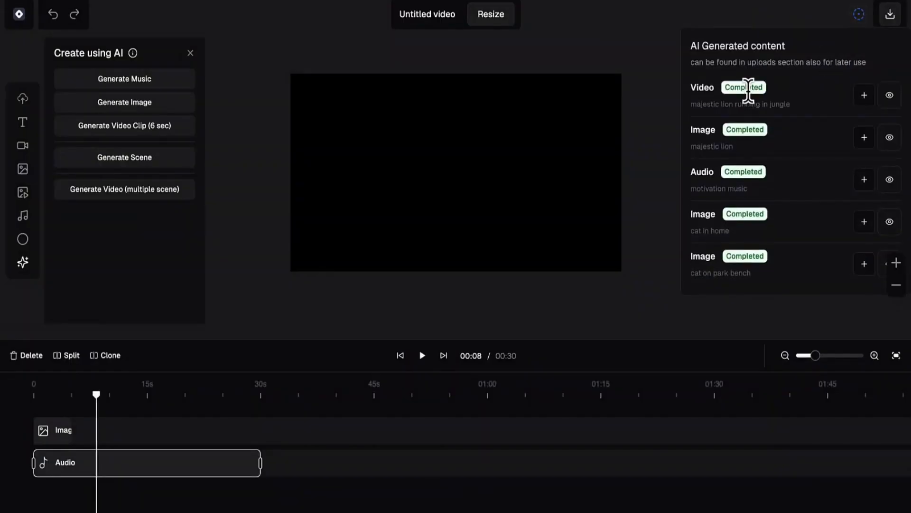
pyautogui.click(890, 99)
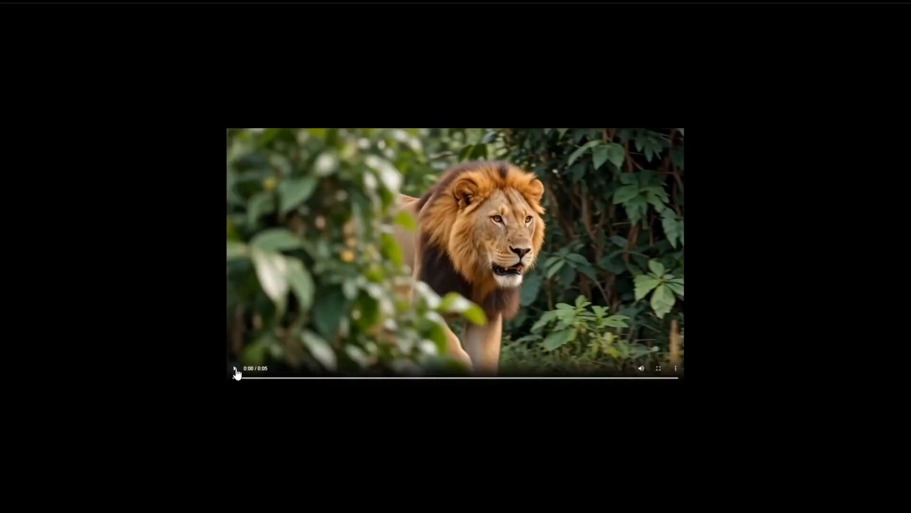
pyautogui.click(236, 370)
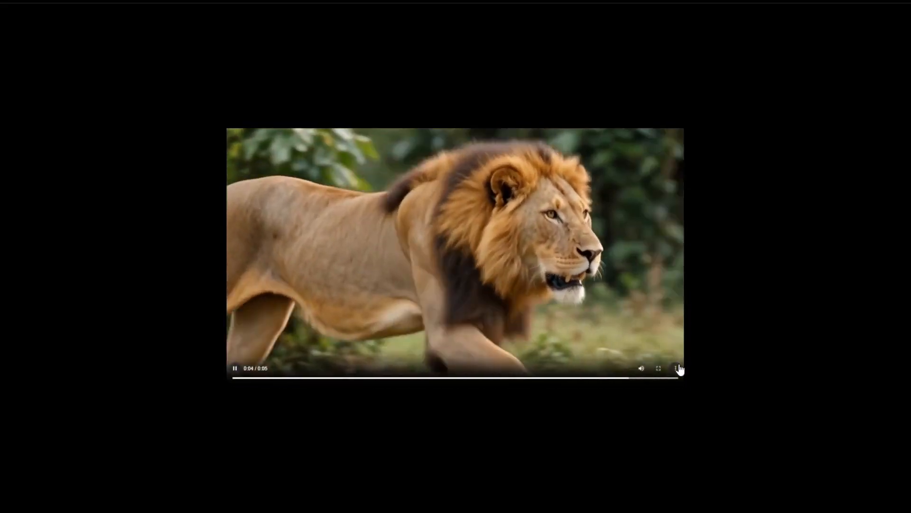
pyautogui.click(679, 369)
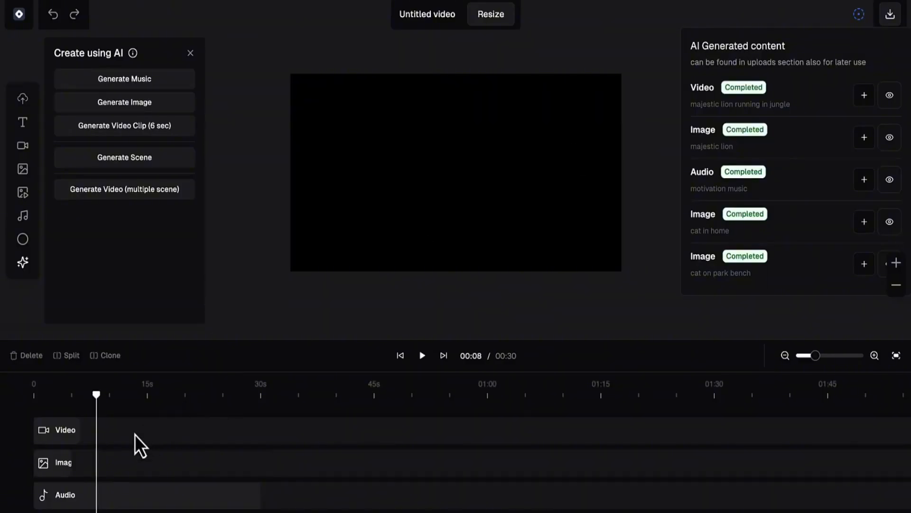
# Return the playhead to the timeline start and move the image clip so it begins where the video clip ends.
pyautogui.click(63, 429)
pyautogui.click(27, 392)
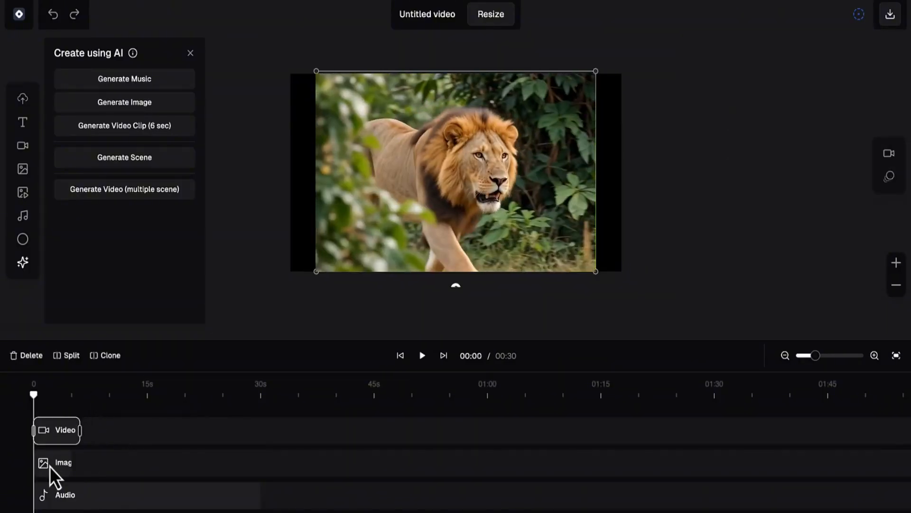
pyautogui.moveTo(51, 465); pyautogui.dragTo(99, 465)
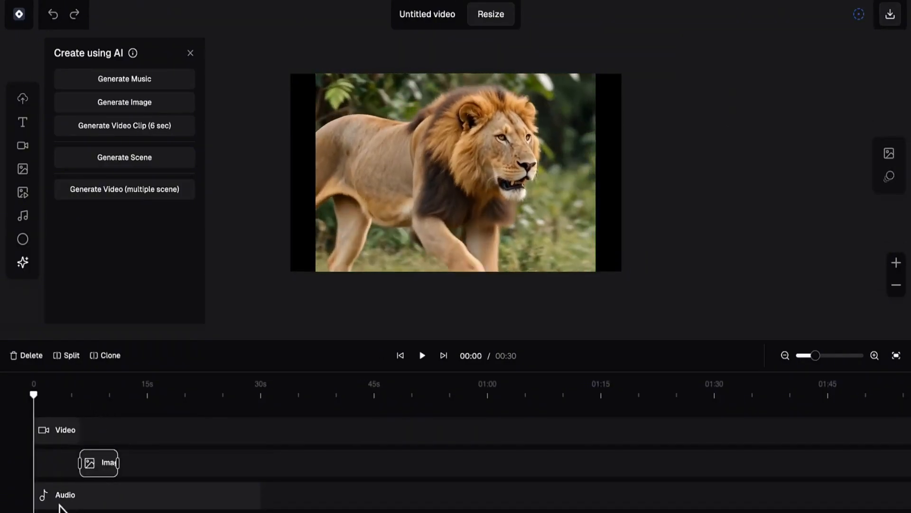
# Select the audio clip and play back the arranged video, image and music sequence.
pyautogui.click(43, 494)
pyautogui.click(422, 355)
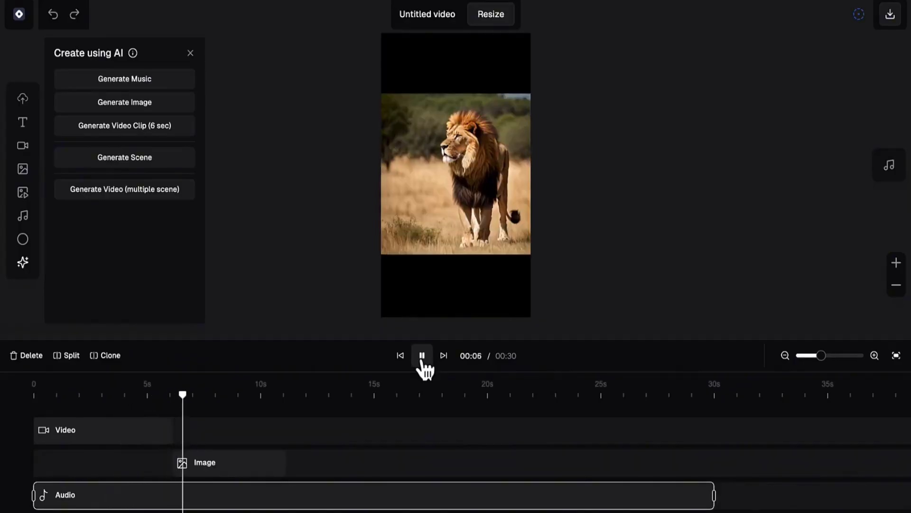
pyautogui.click(422, 356)
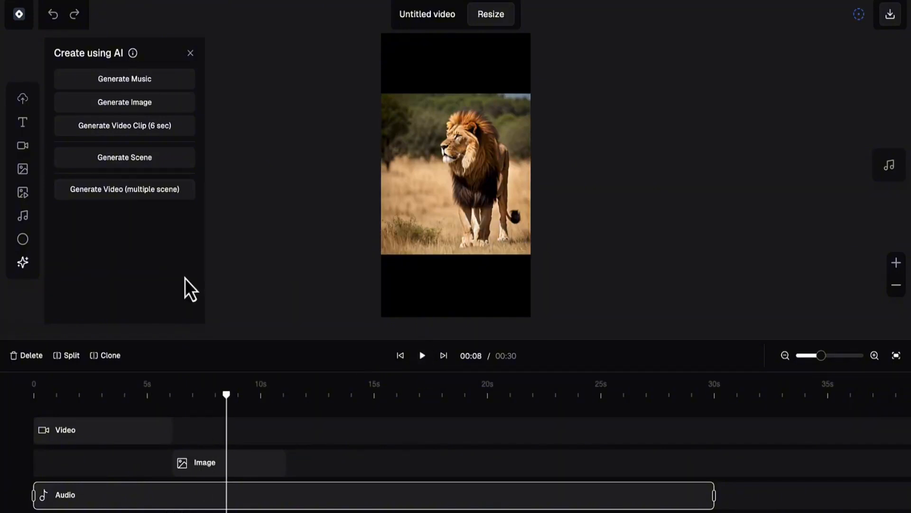
# Start generating an AI scene and describe it as "lion walking".
pyautogui.click(144, 157)
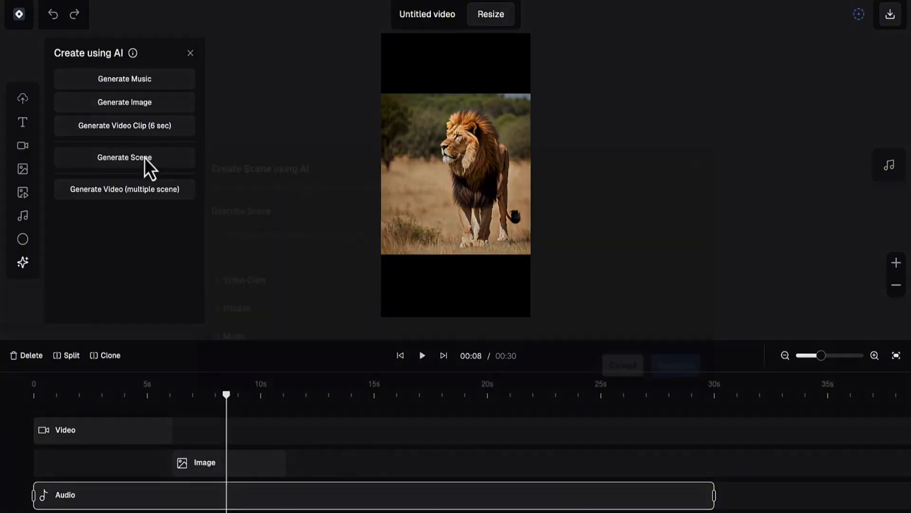
pyautogui.click(304, 246)
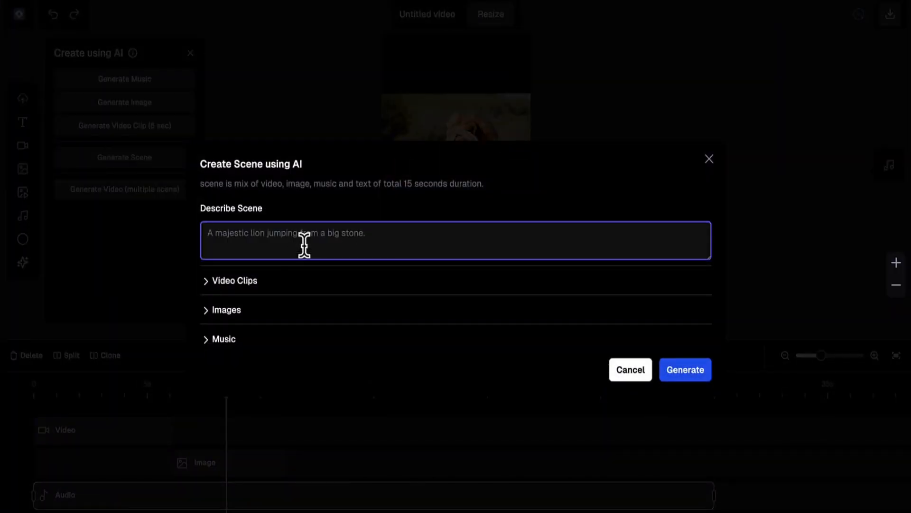
pyautogui.write('lion')
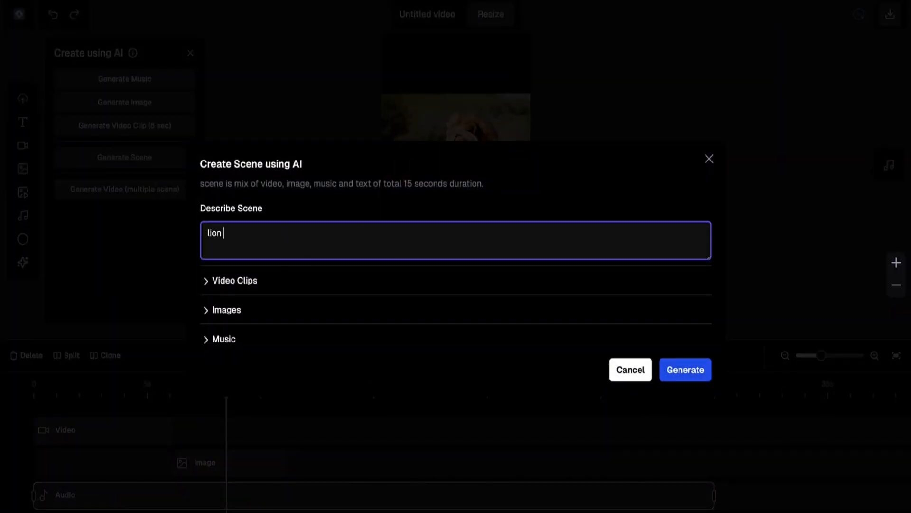
pyautogui.write(' walking')
# Give the scene one 6-second video clip with the prompt "lion walking".
pyautogui.click(207, 282)
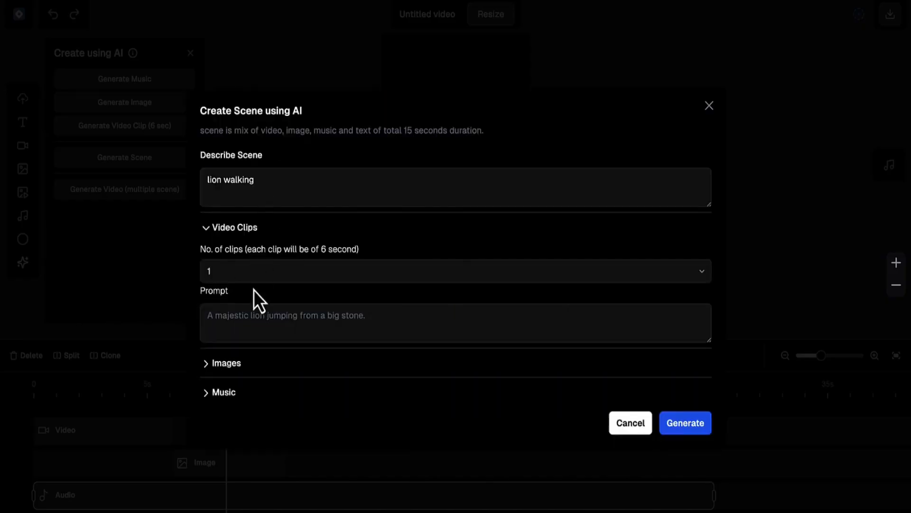
pyautogui.click(245, 275)
pyautogui.click(249, 270)
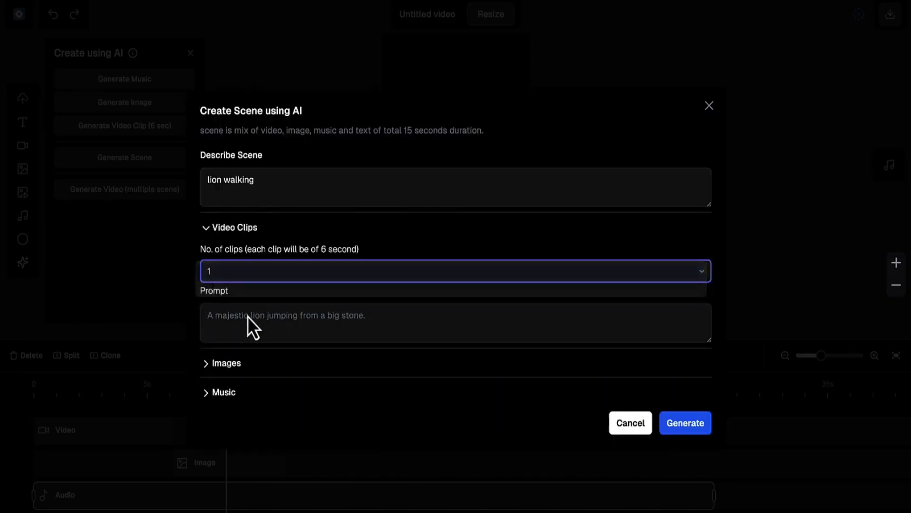
pyautogui.click(247, 317)
pyautogui.write('lion ')
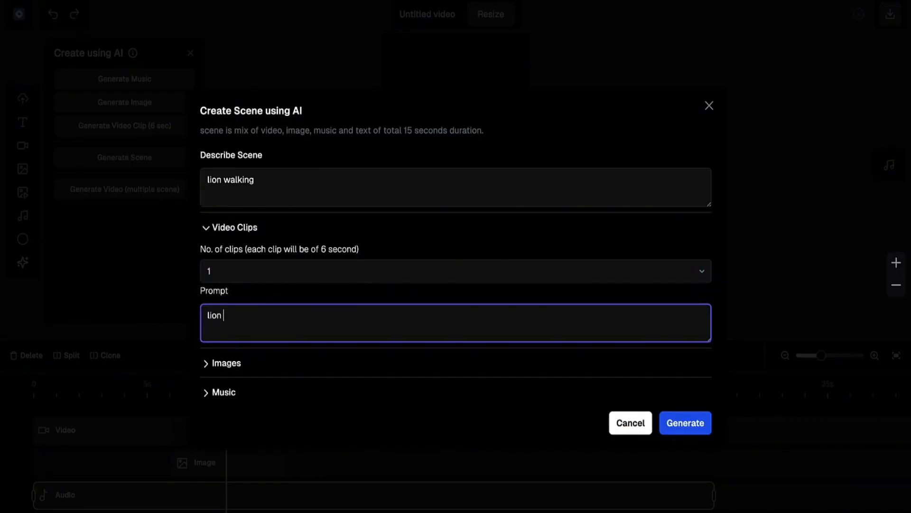
pyautogui.write('walking')
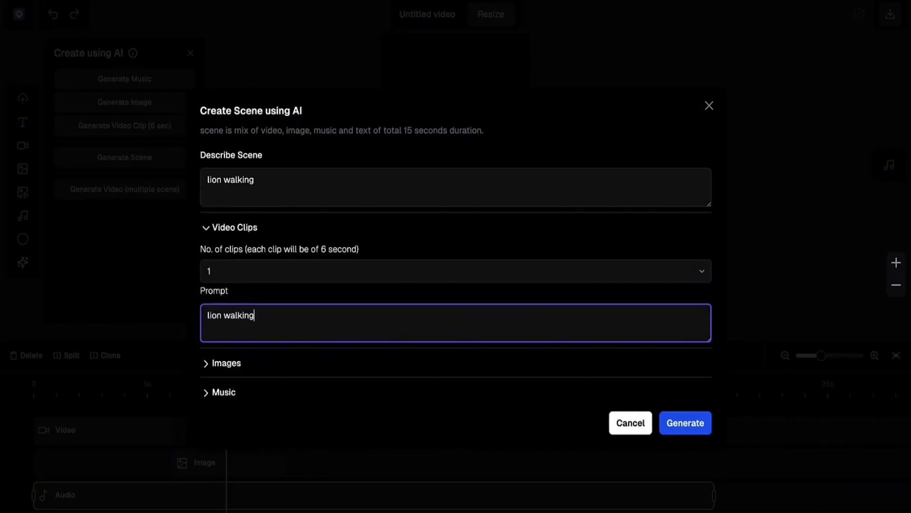
# Include one image in the scene with the prompt "lion sleeping".
pyautogui.click(209, 364)
pyautogui.click(263, 394)
pyautogui.write('lio')
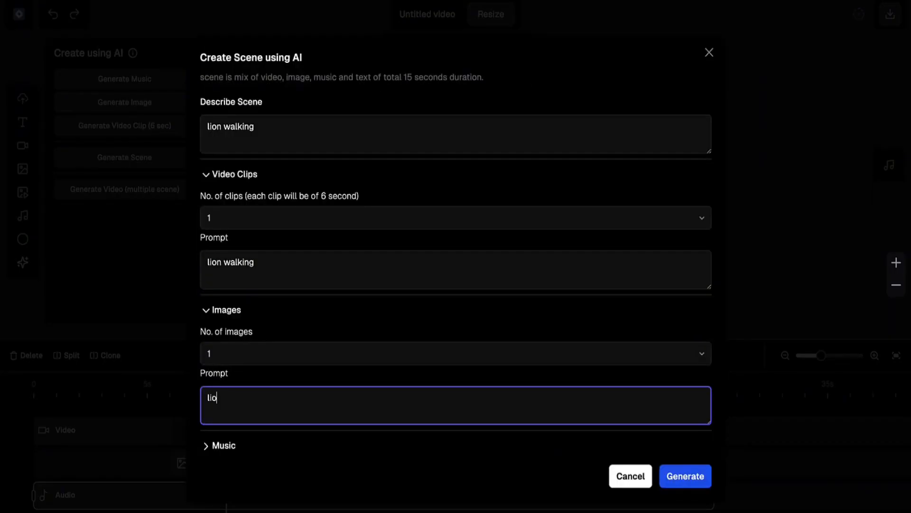
pyautogui.write('n sleeping')
# Set the scene's music prompt to "motivation" with the Pop genre, and generate the scene.
pyautogui.scroll(-1, 258, 412)
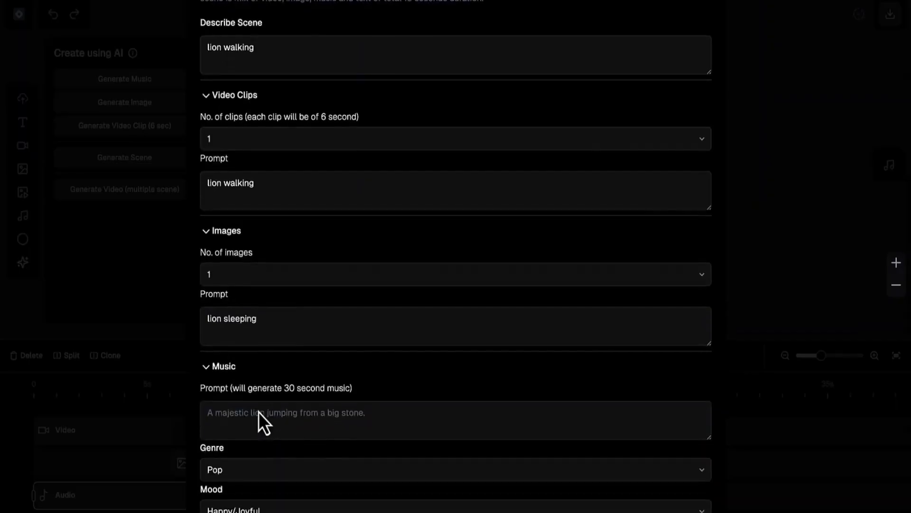
pyautogui.click(250, 414)
pyautogui.write('m')
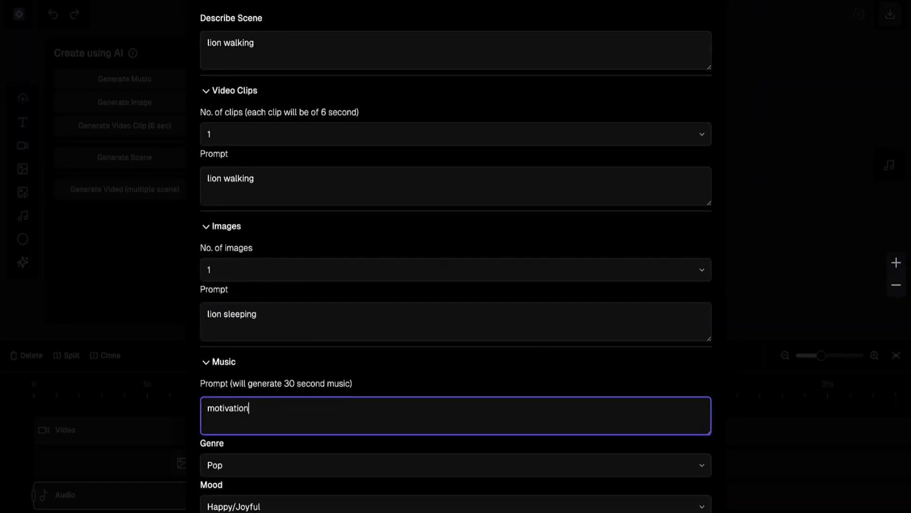
pyautogui.write('otivation')
pyautogui.scroll(-2, 299, 434)
pyautogui.click(263, 385)
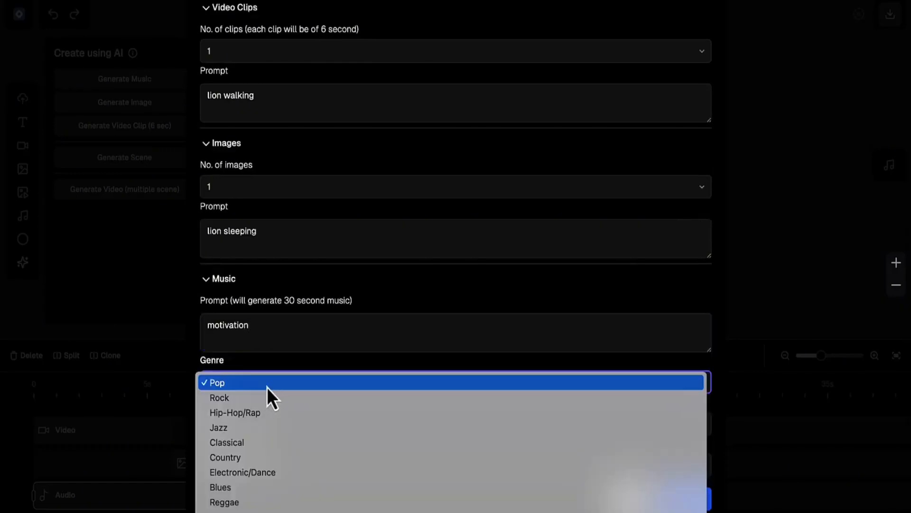
pyautogui.click(263, 387)
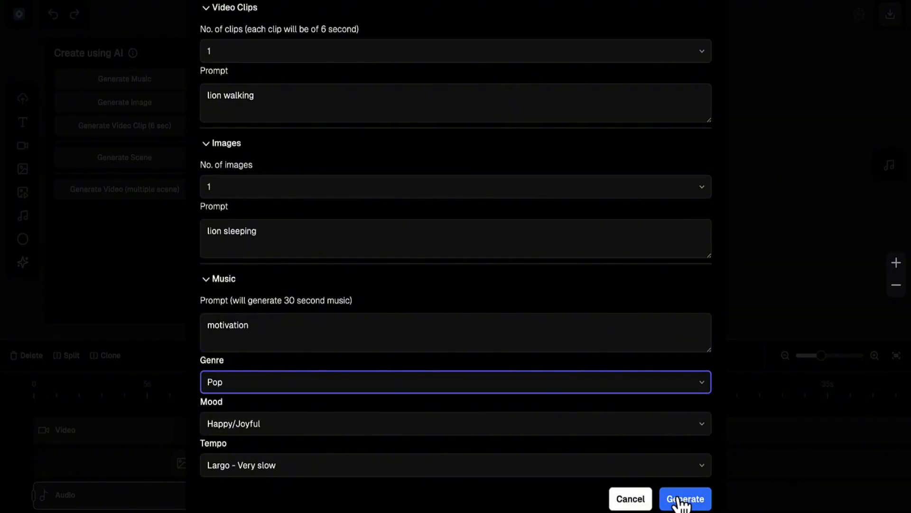
pyautogui.click(684, 500)
# Add the generated "lion walking" scene to the timeline and return the playhead to the start.
pyautogui.click(861, 19)
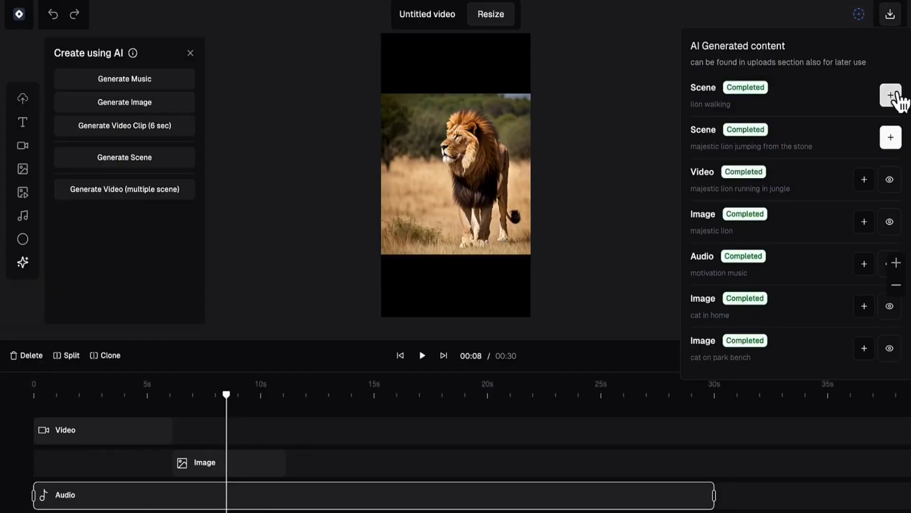
pyautogui.click(149, 431)
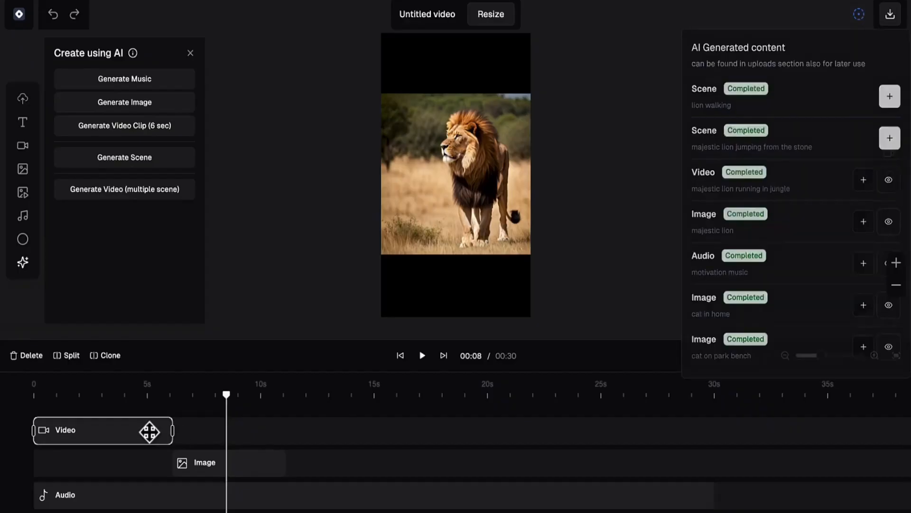
pyautogui.click(858, 18)
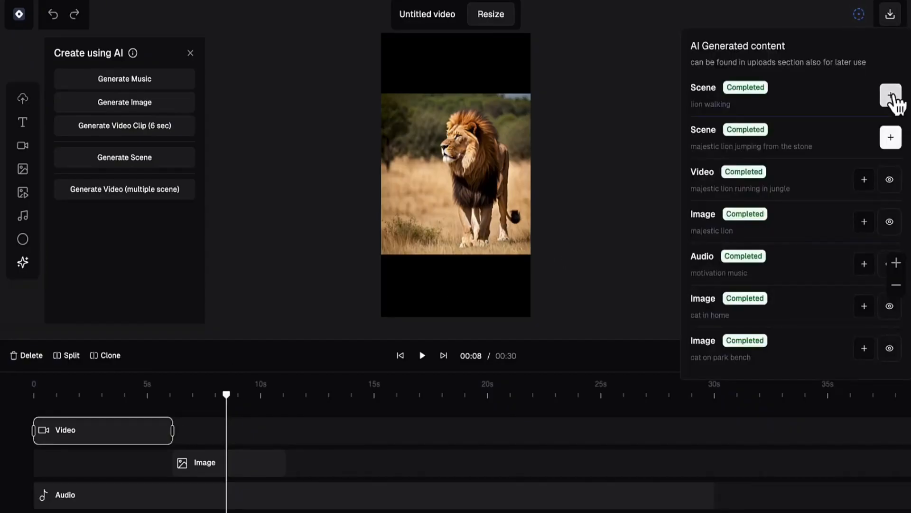
pyautogui.click(892, 97)
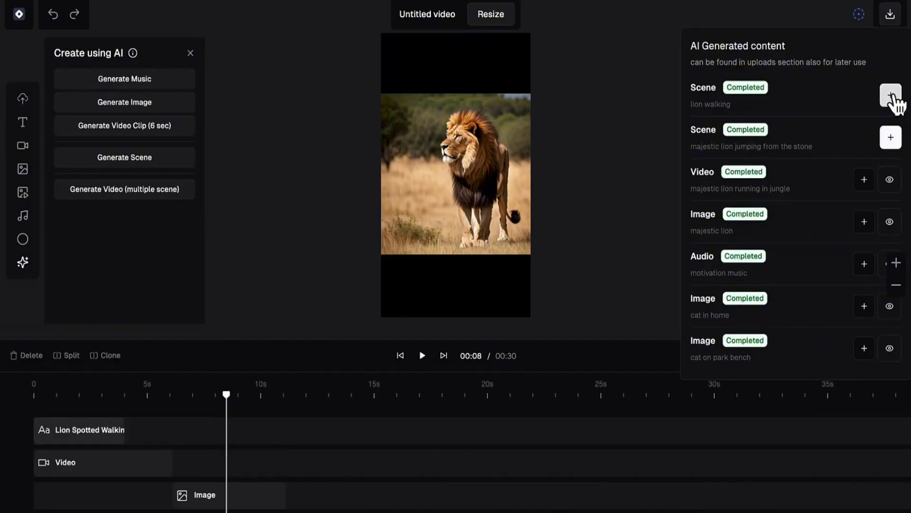
pyautogui.moveTo(230, 400); pyautogui.dragTo(34, 404)
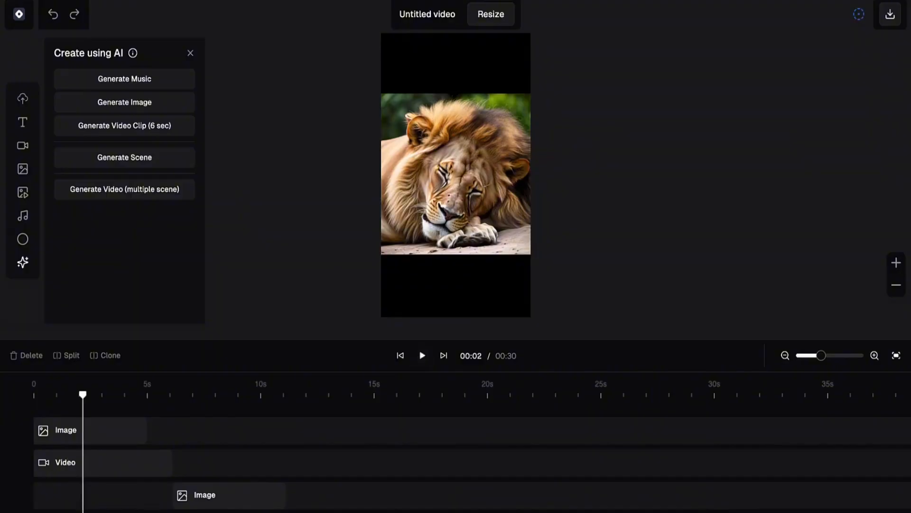
# Examine the optional music and total-scenes parameters for multiple-scene AI video generation, and close the dialog without generating.
pyautogui.click(76, 197)
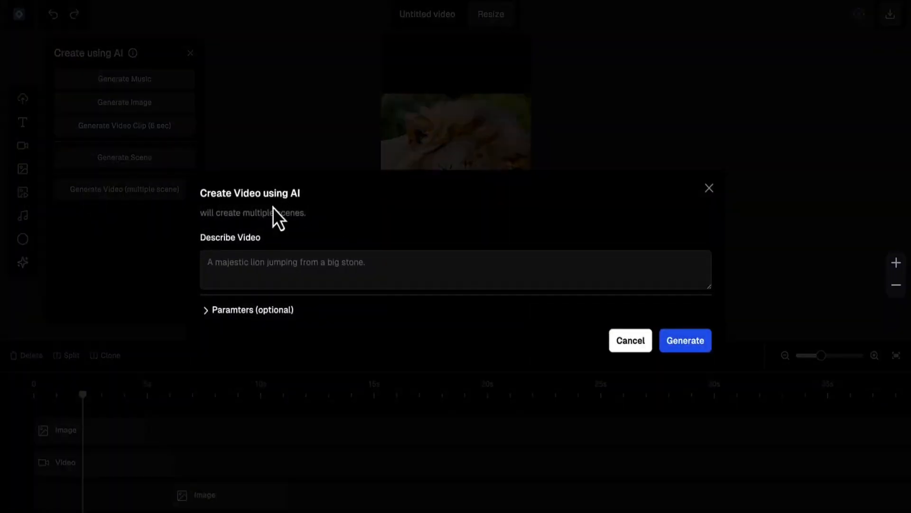
pyautogui.click(228, 264)
pyautogui.click(203, 319)
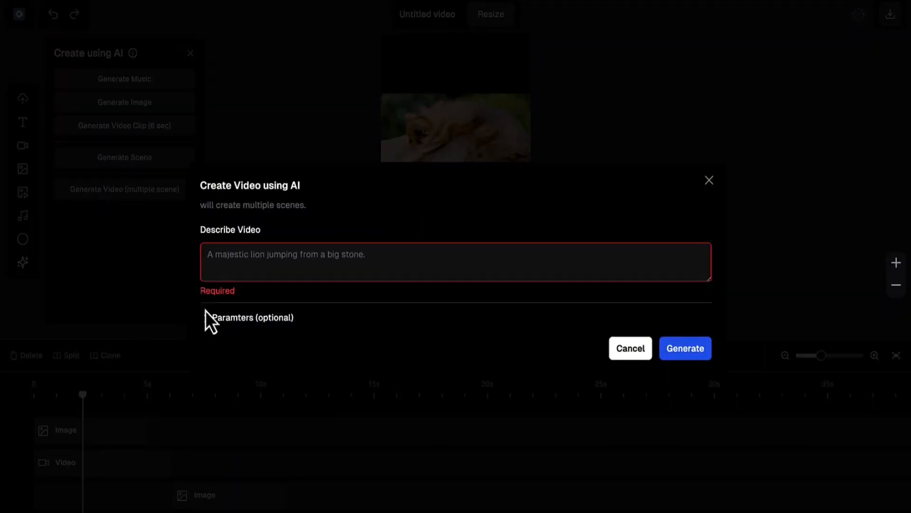
pyautogui.click(205, 318)
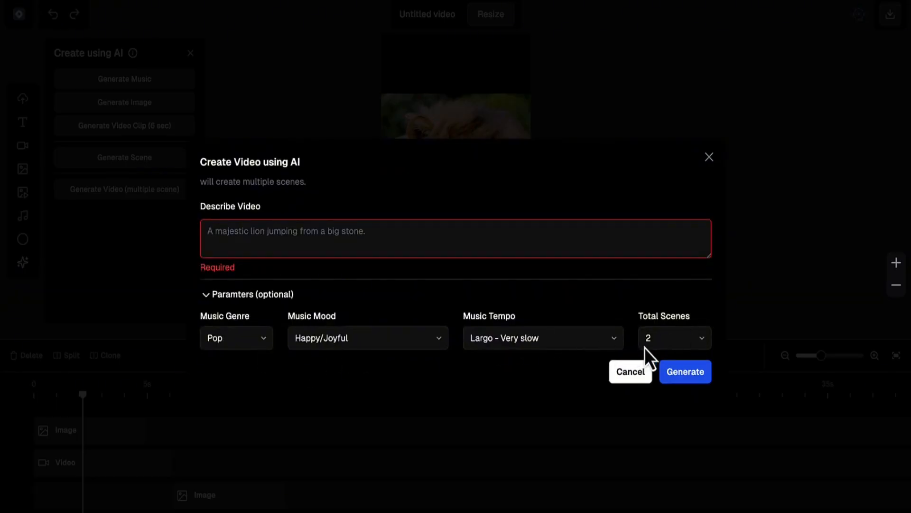
pyautogui.click(709, 157)
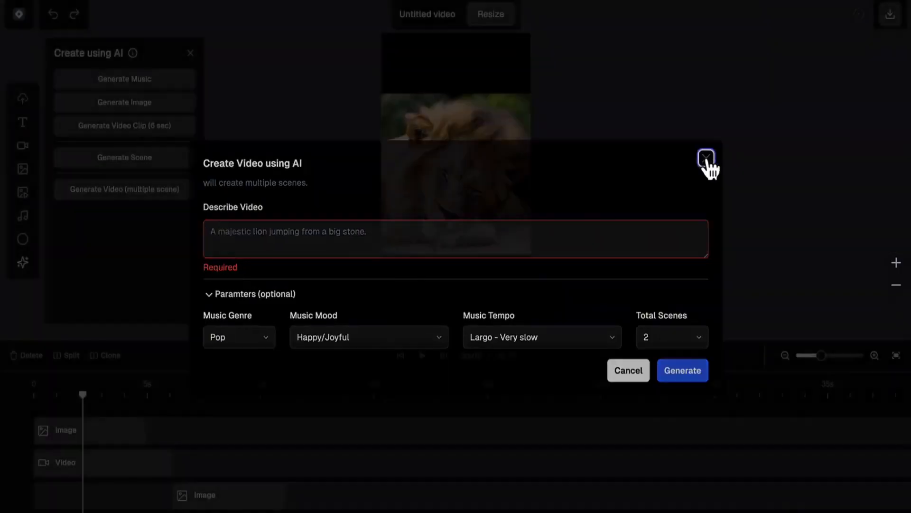
# Upload a video of a snowy mountain from the computer and add it to the timeline.
pyautogui.click(23, 100)
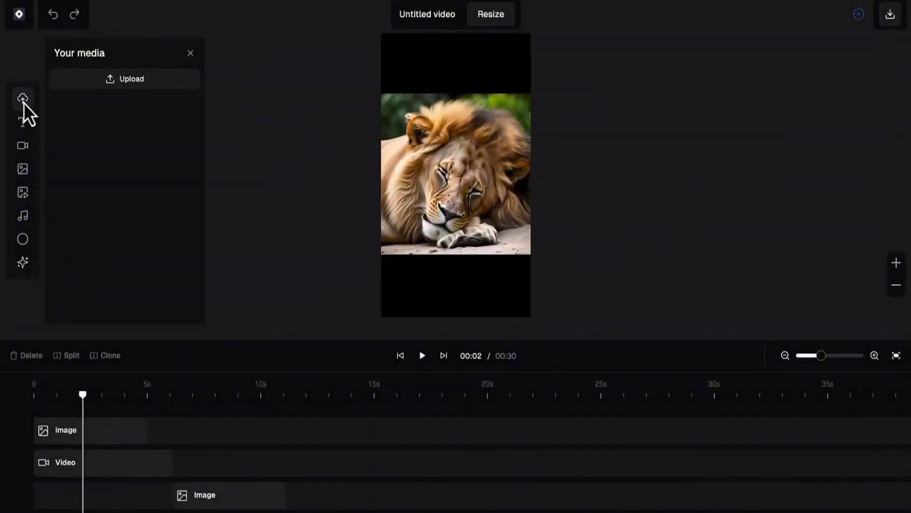
pyautogui.click(90, 79)
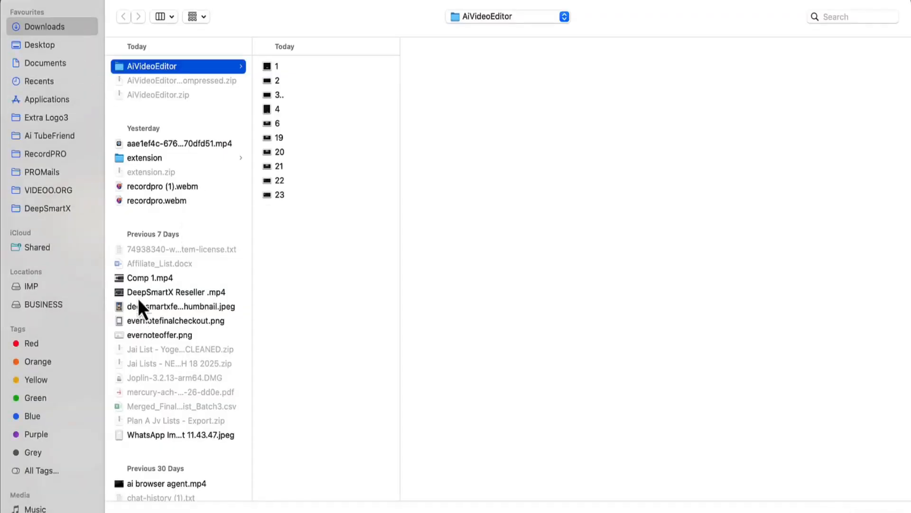
pyautogui.scroll(-15, 163, 332)
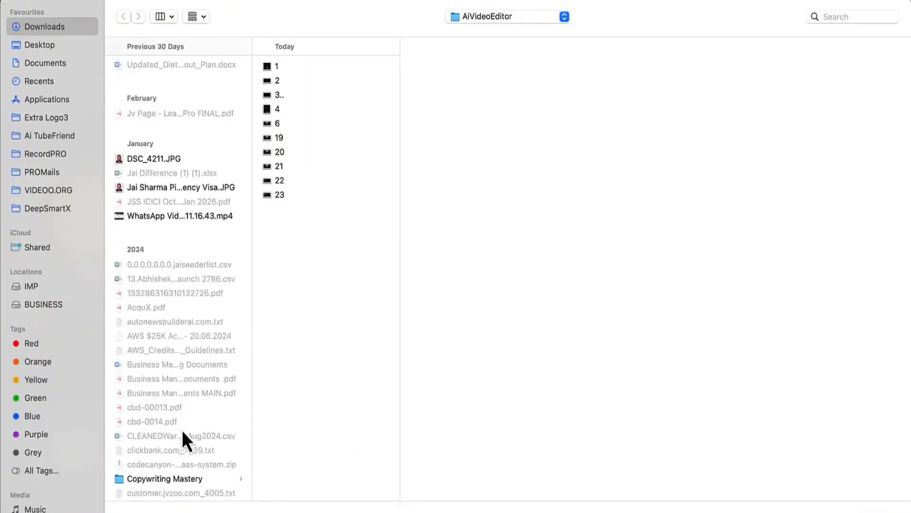
pyautogui.scroll(15, 178, 279)
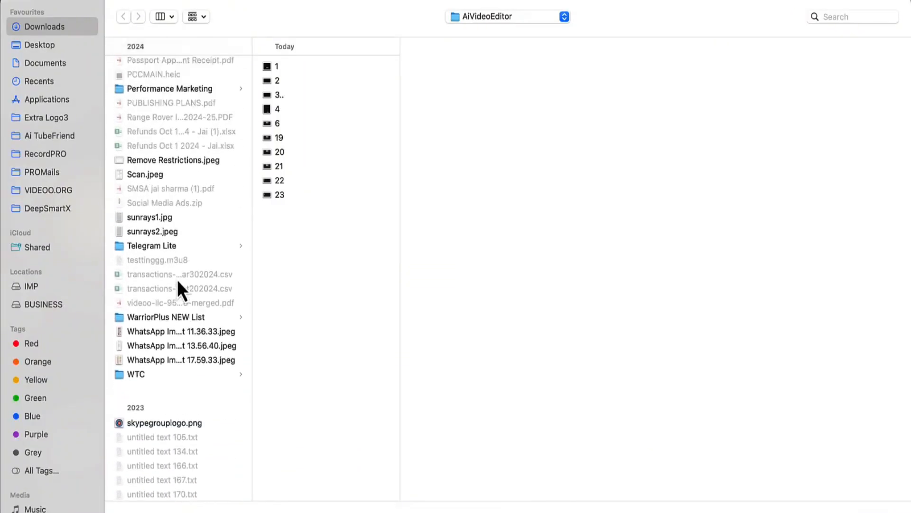
pyautogui.scroll(4, 177, 279)
pyautogui.click(196, 294)
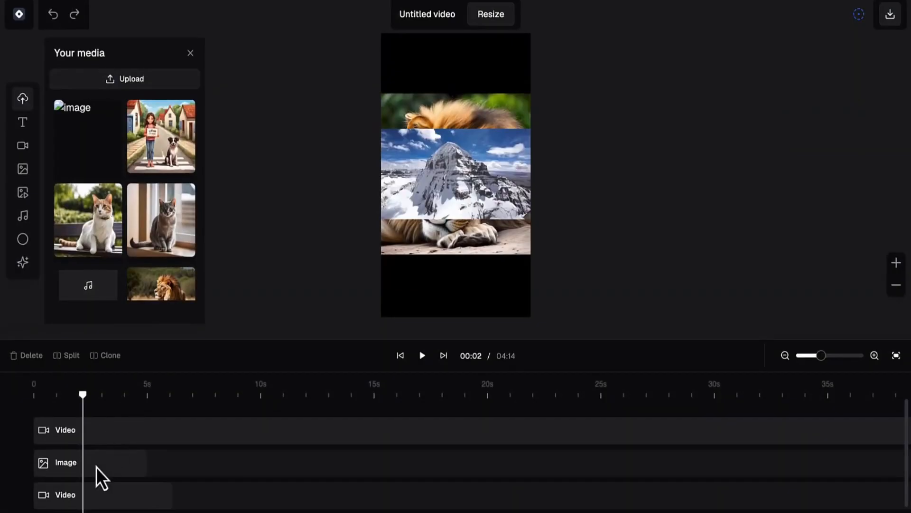
# Select the mountain video clip, return the playhead to the timeline start and play the project.
pyautogui.click(96, 466)
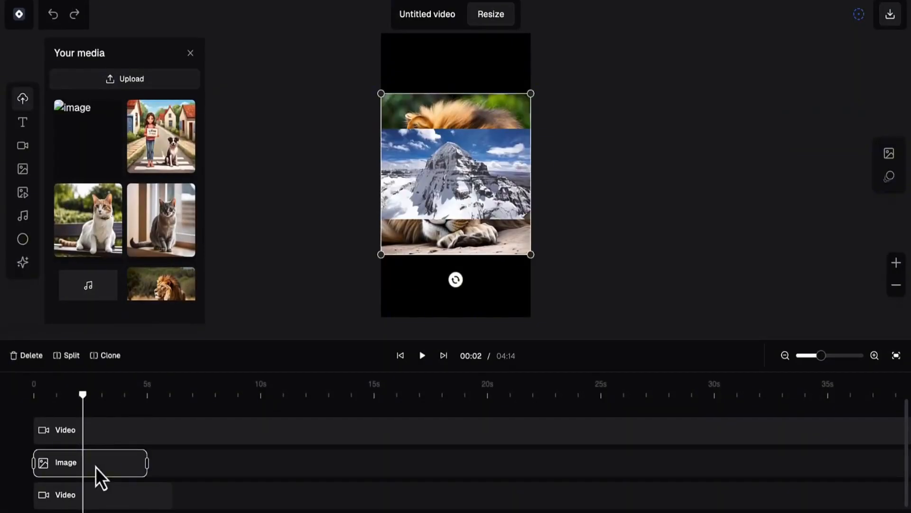
pyautogui.click(131, 432)
pyautogui.moveTo(93, 403); pyautogui.dragTo(19, 397)
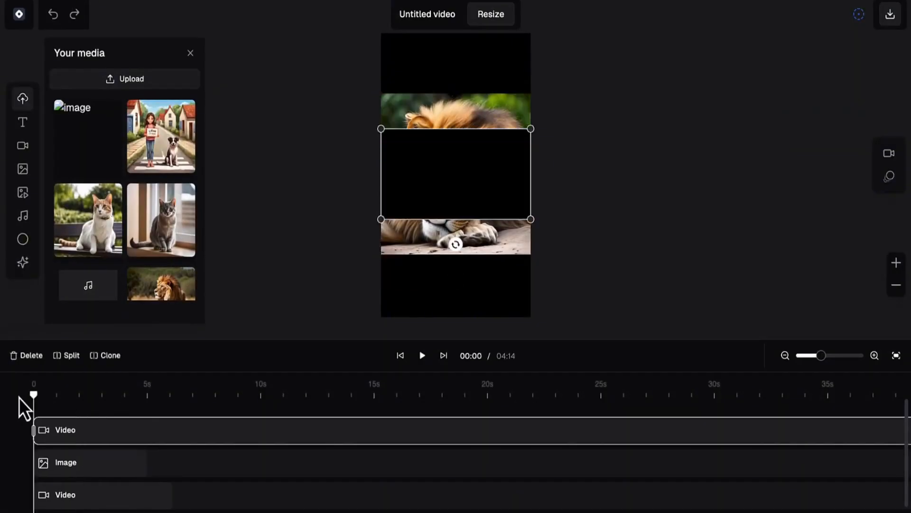
pyautogui.click(422, 356)
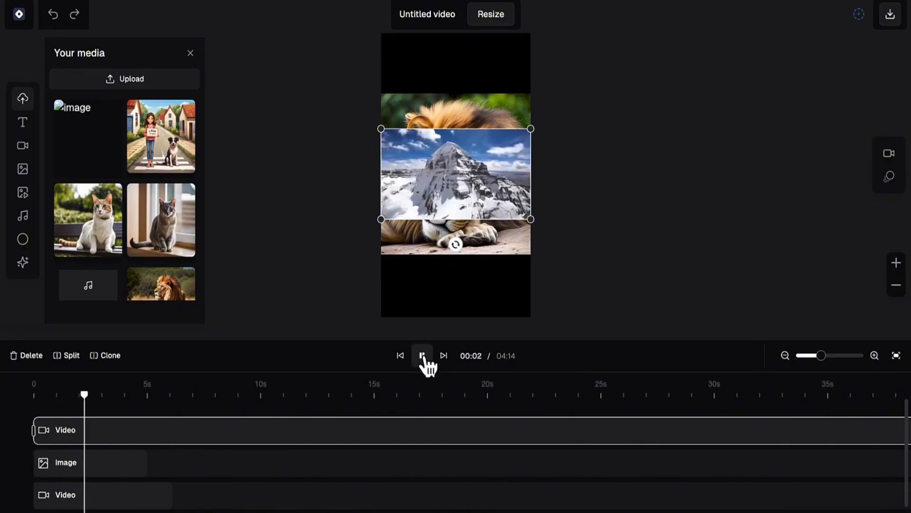
# Resize the video to the 1:1 format for Instagram and Facebook posts, and pause playback.
pyautogui.click(482, 24)
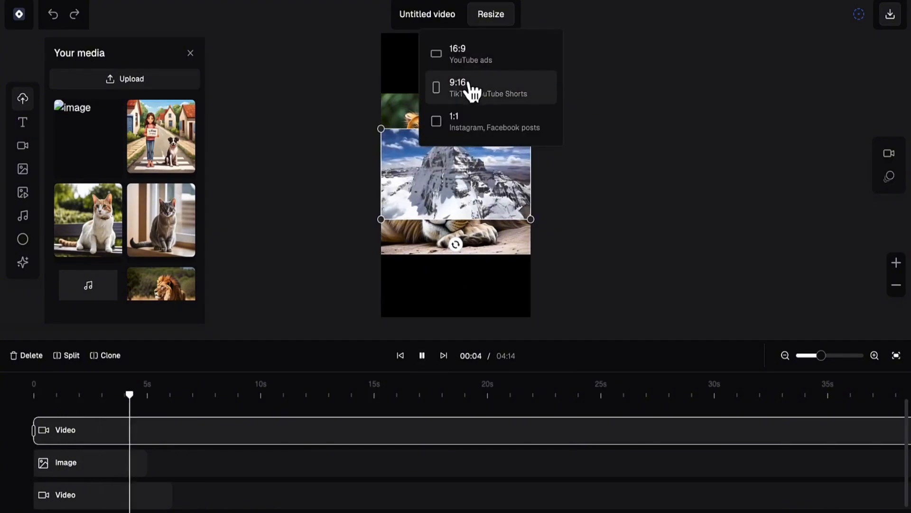
pyautogui.click(464, 126)
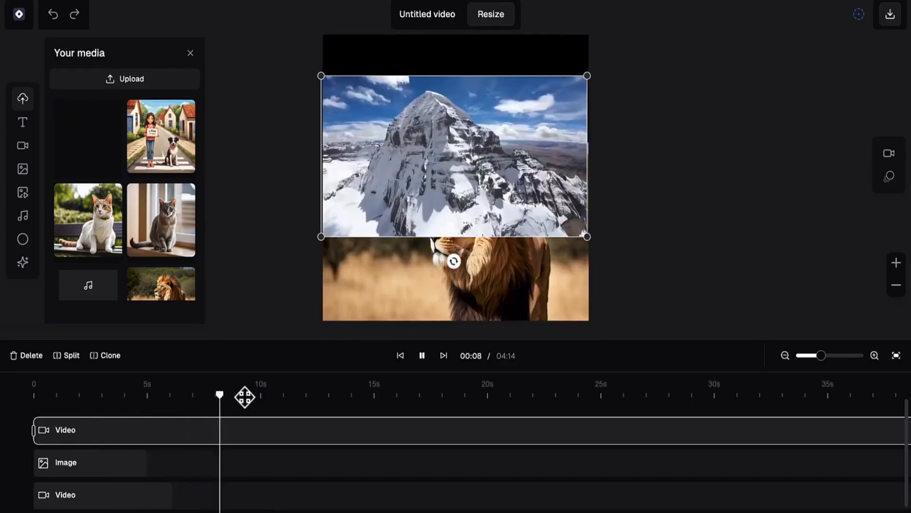
pyautogui.click(422, 356)
# Move the audio clip so it begins at about 15.5 s, and play the project from the timeline start.
pyautogui.scroll(-2, 130, 484)
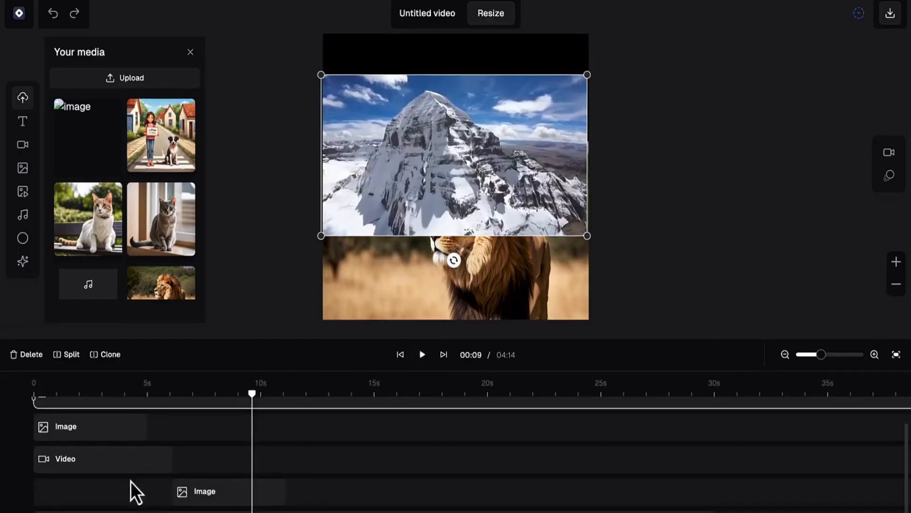
pyautogui.click(162, 507)
pyautogui.moveTo(162, 510); pyautogui.dragTo(505, 510)
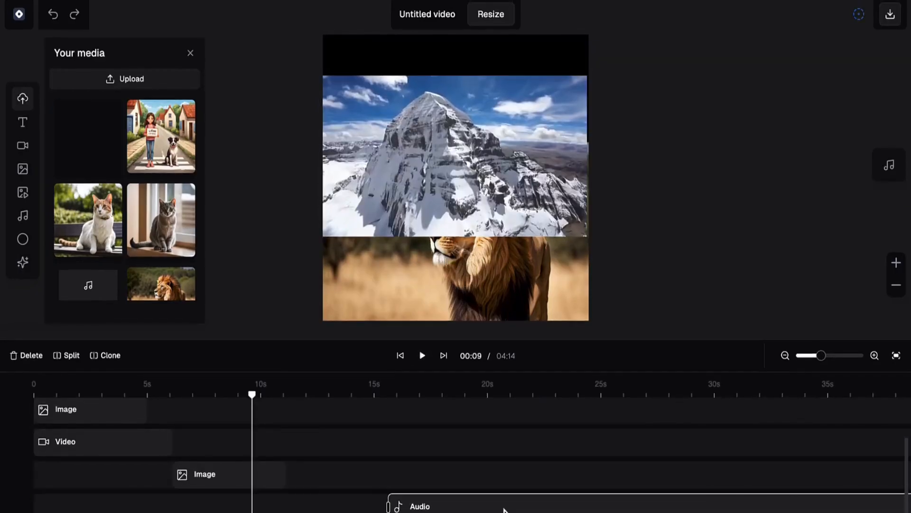
pyautogui.scroll(2, 303, 451)
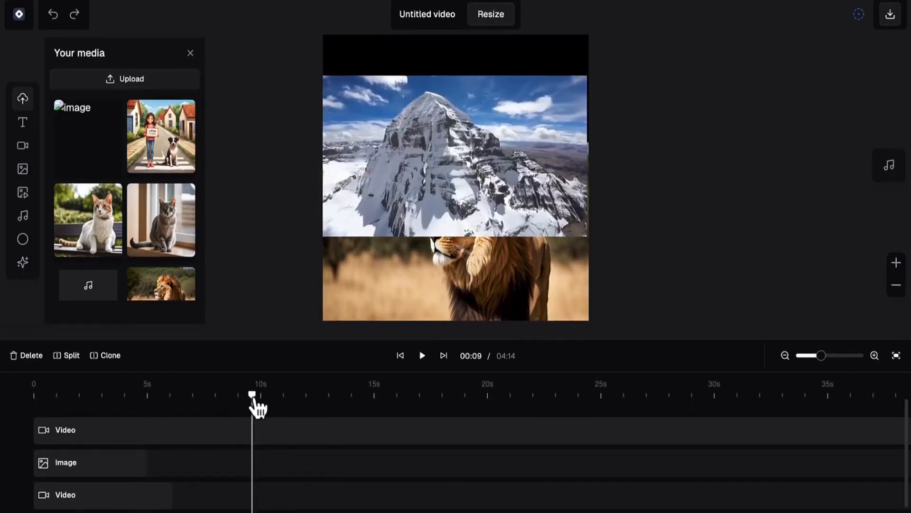
pyautogui.click(24, 393)
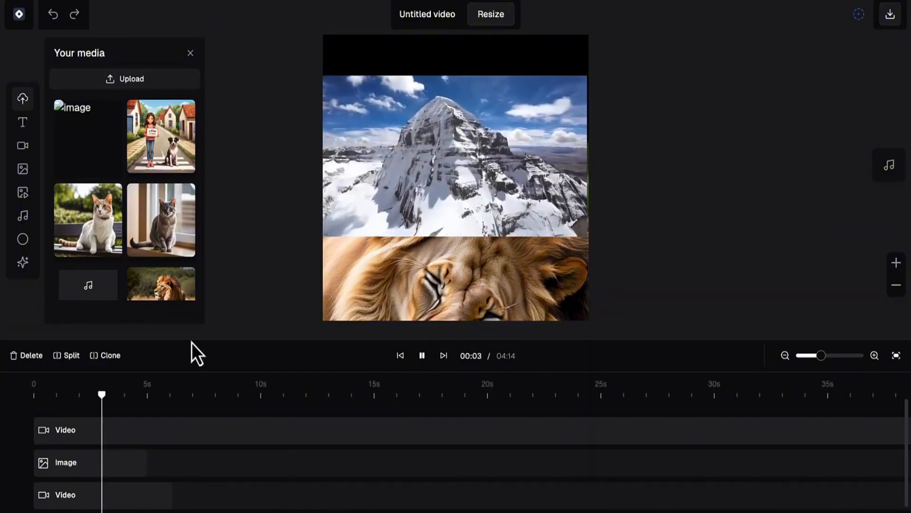
# Shrink the mountain video slightly on the canvas and resize the project to the 16:9 format for YouTube ads.
pyautogui.click(164, 430)
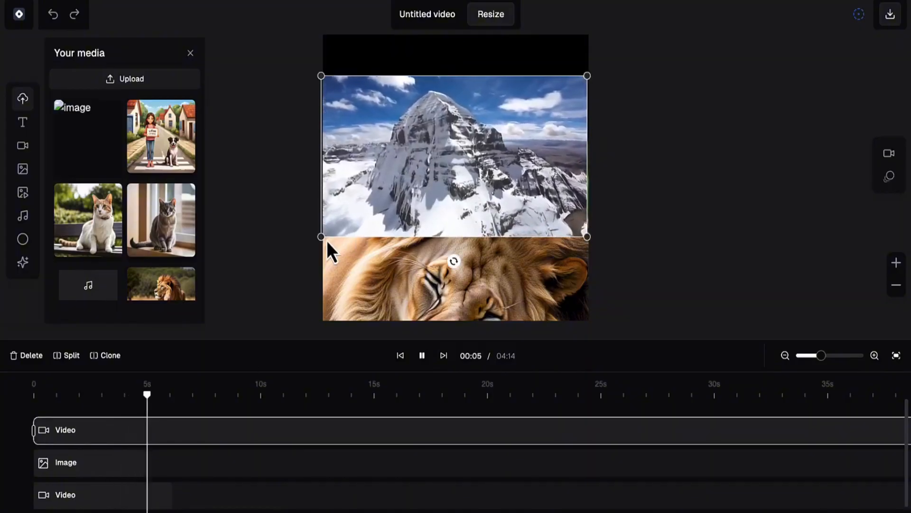
pyautogui.moveTo(322, 238)
pyautogui.mouseDown()
pyautogui.moveTo(316, 278)
pyautogui.moveTo(353, 240)
pyautogui.moveTo(331, 241)
pyautogui.mouseUp()
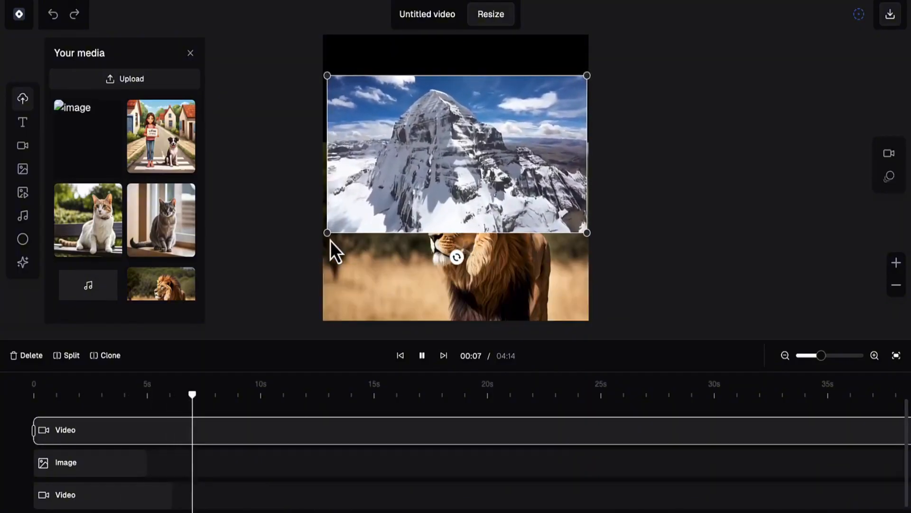
pyautogui.click(489, 15)
pyautogui.click(483, 63)
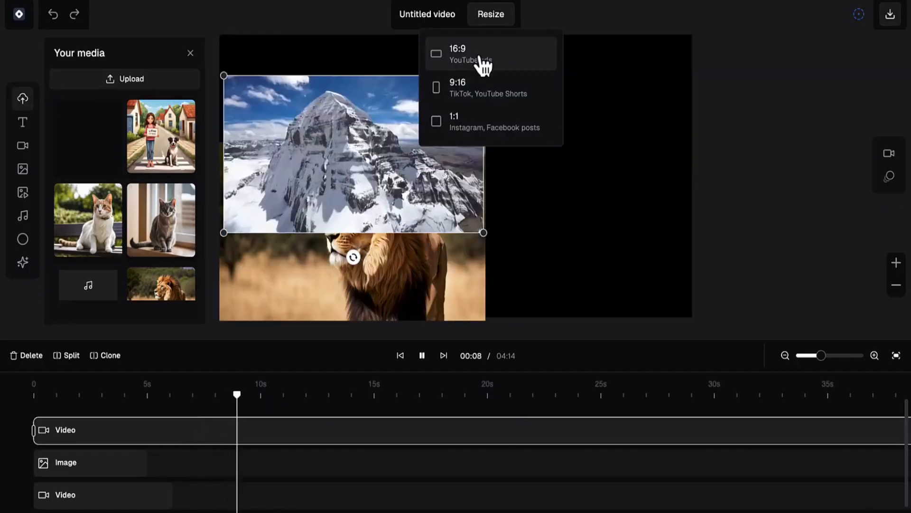
# Enlarge and reposition the mountain video so it nearly fills the 16:9 canvas, and pause playback.
pyautogui.moveTo(481, 231); pyautogui.dragTo(653, 275)
pyautogui.moveTo(525, 249); pyautogui.dragTo(521, 218)
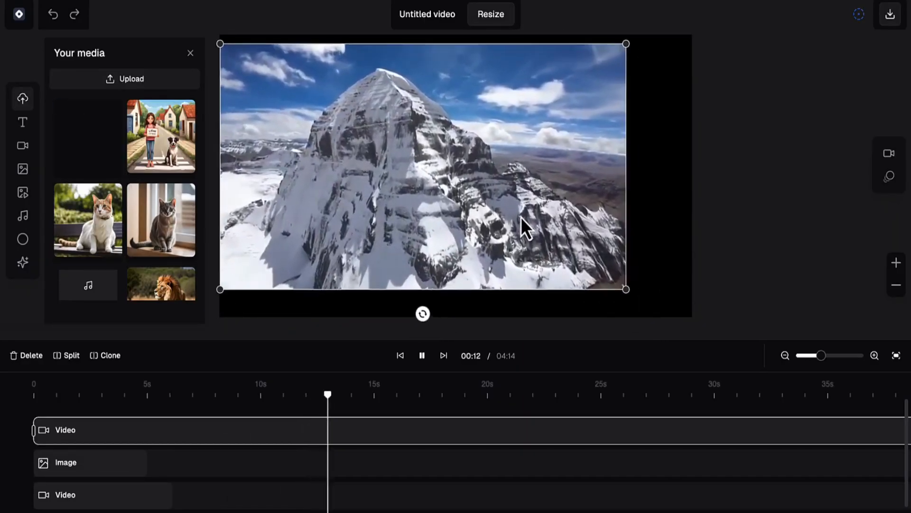
pyautogui.click(620, 291)
pyautogui.click(567, 257)
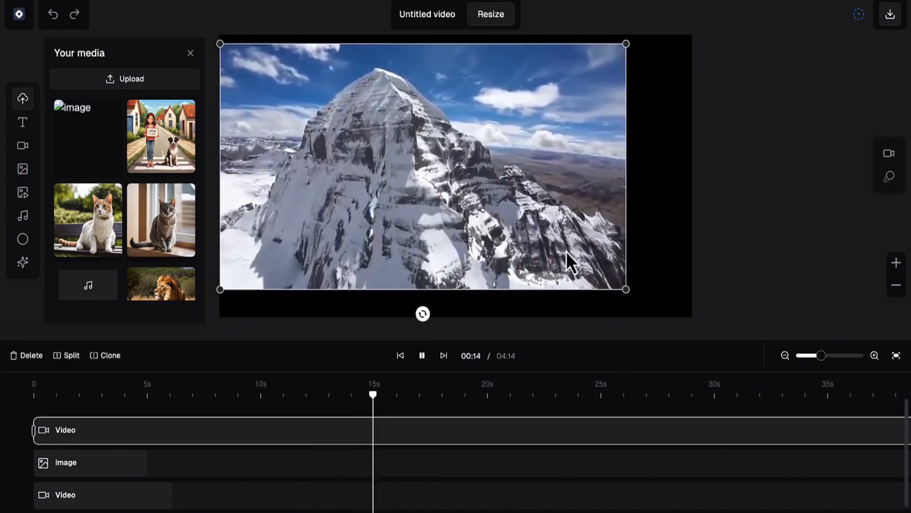
pyautogui.moveTo(625, 288); pyautogui.dragTo(674, 296)
pyautogui.moveTo(557, 250); pyautogui.dragTo(577, 251)
pyautogui.click(422, 356)
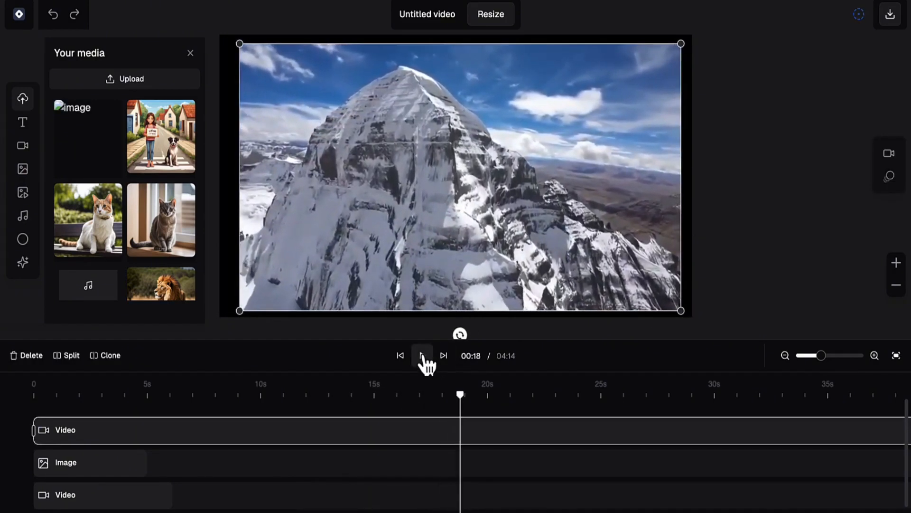
# Upload an audio file from the Desktop folder to the timeline and briefly play the project from about 8 s.
pyautogui.click(86, 83)
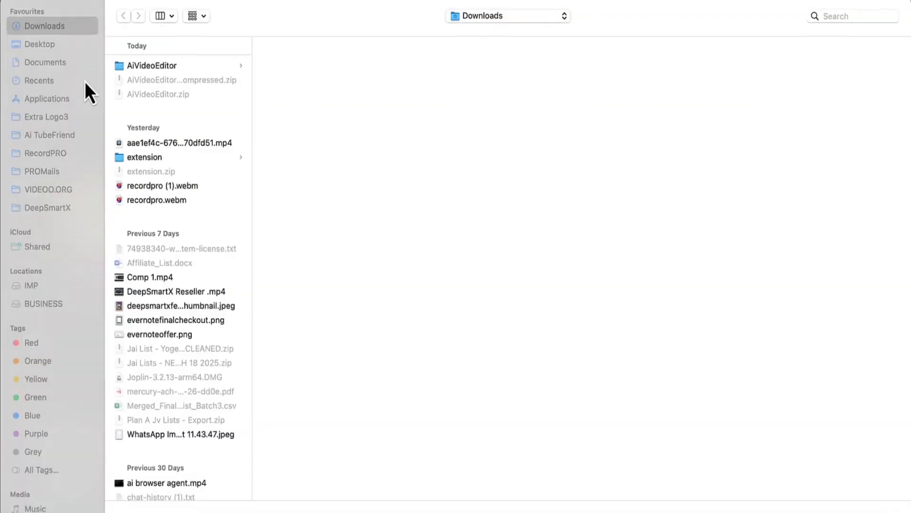
pyautogui.click(36, 48)
pyautogui.click(153, 384)
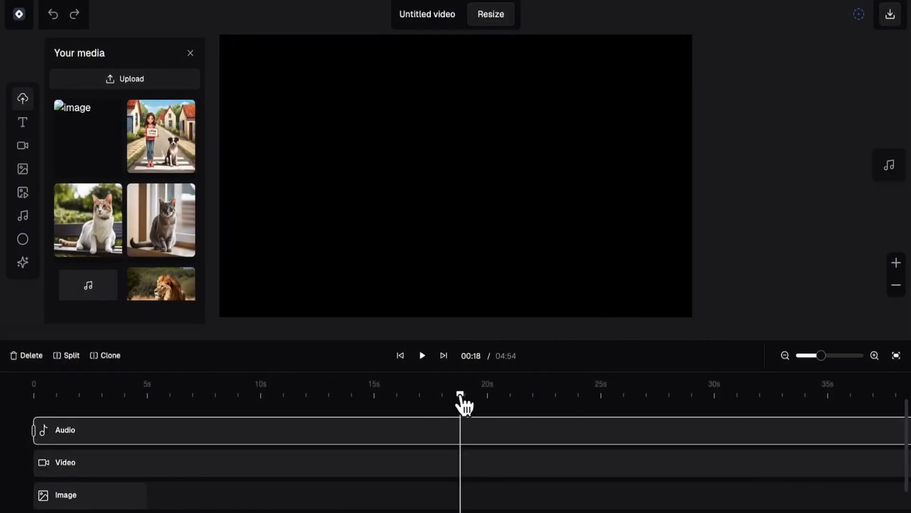
pyautogui.moveTo(460, 397); pyautogui.dragTo(213, 396)
pyautogui.click(422, 355)
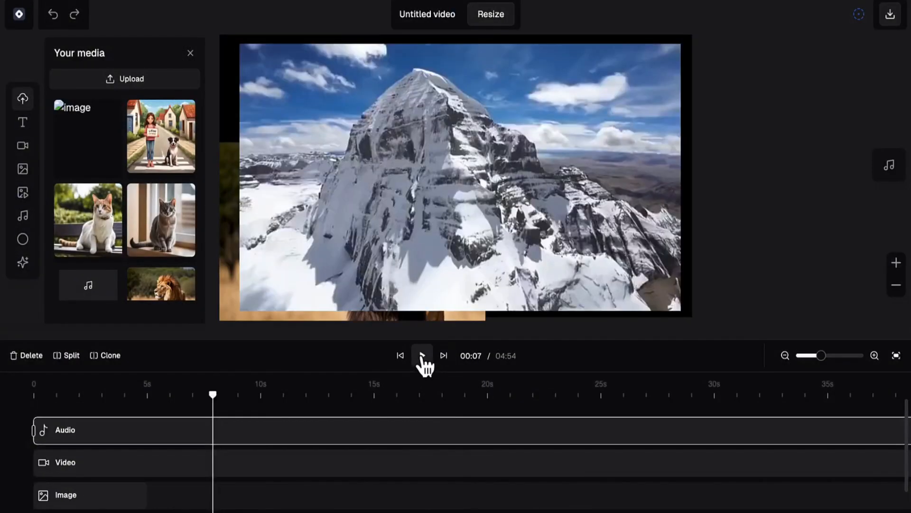
pyautogui.click(421, 356)
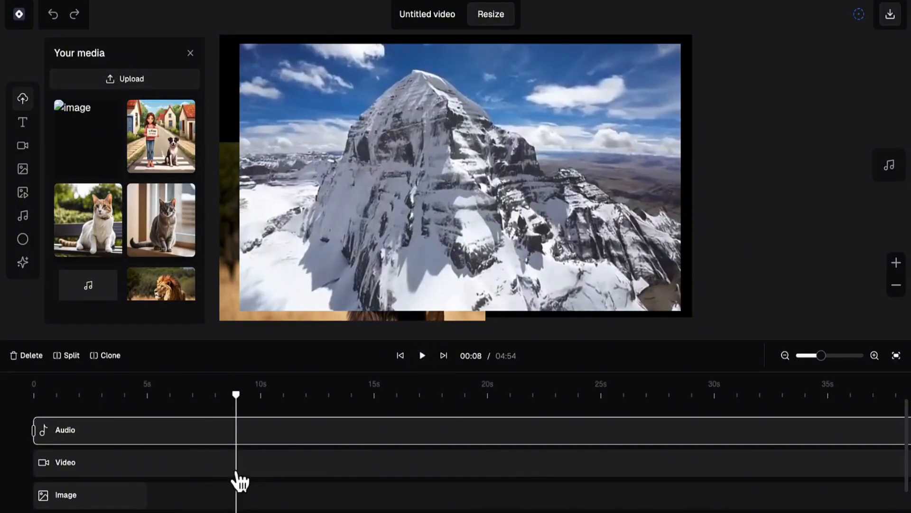
# Move the mountain video clip so it begins at about 11.5 s, and return the playhead to the timeline start.
pyautogui.moveTo(252, 465); pyautogui.dragTo(483, 471)
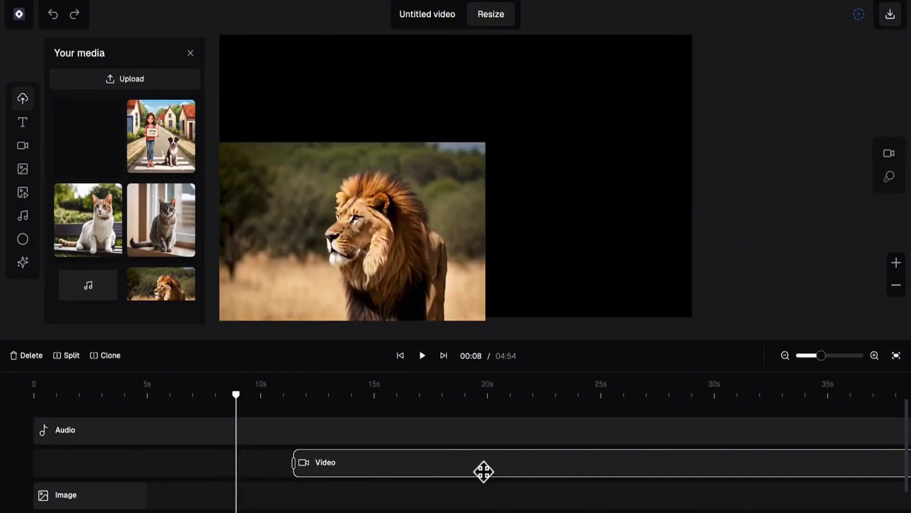
pyautogui.scroll(-2, 250, 487)
pyautogui.scroll(2, 354, 468)
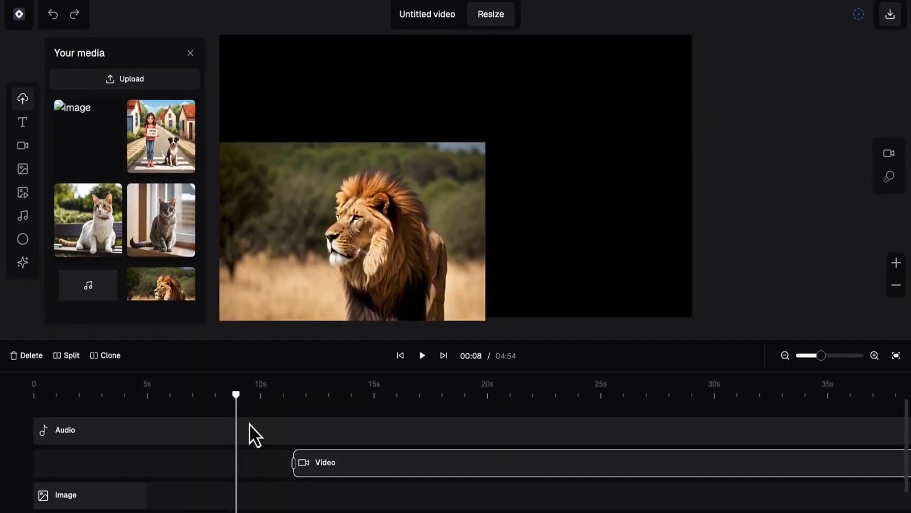
pyautogui.moveTo(236, 395); pyautogui.dragTo(33, 398)
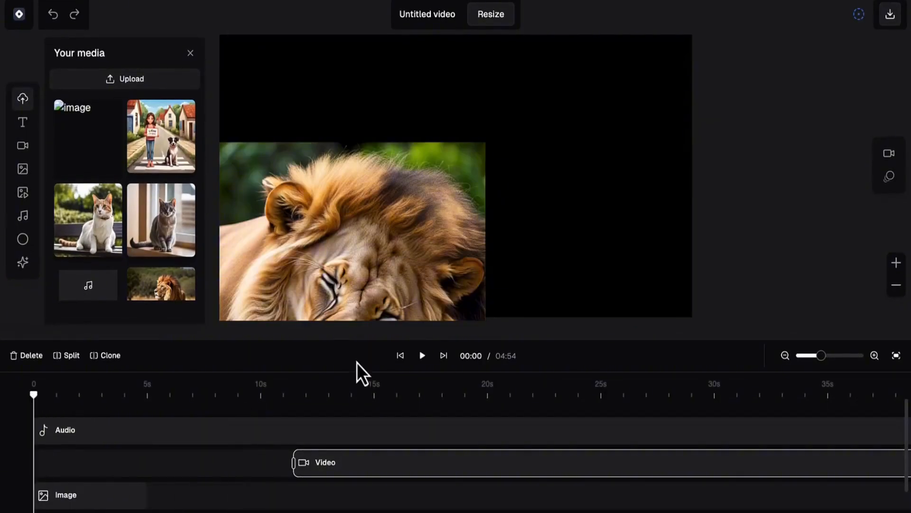
# Place the walking lion video at the canvas's upper centre and the sleeping lion image in its lower-left corner, playing the project to check.
pyautogui.moveTo(398, 242); pyautogui.dragTo(437, 155)
pyautogui.click(423, 358)
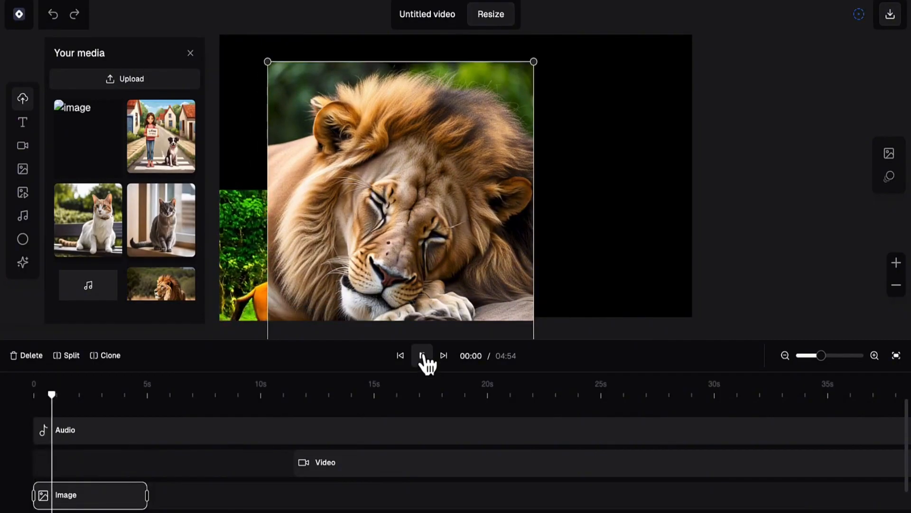
pyautogui.click(423, 358)
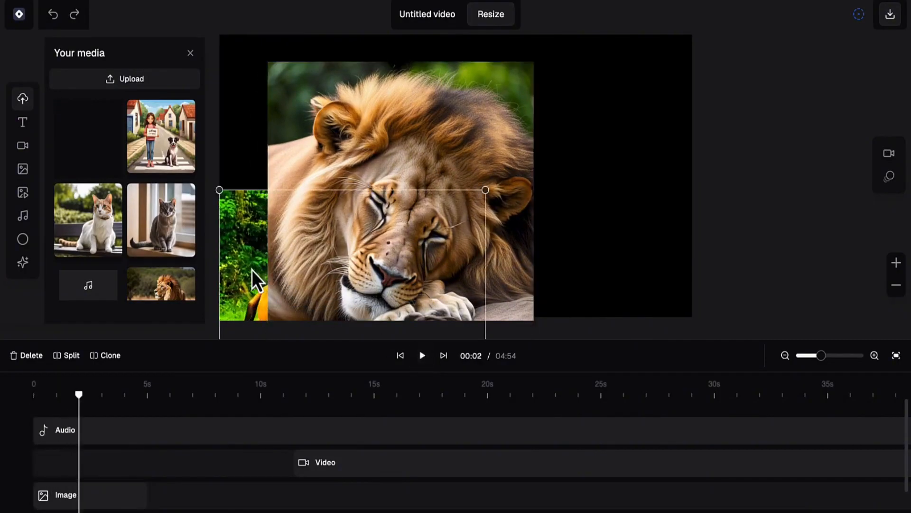
pyautogui.moveTo(252, 270); pyautogui.dragTo(403, 211)
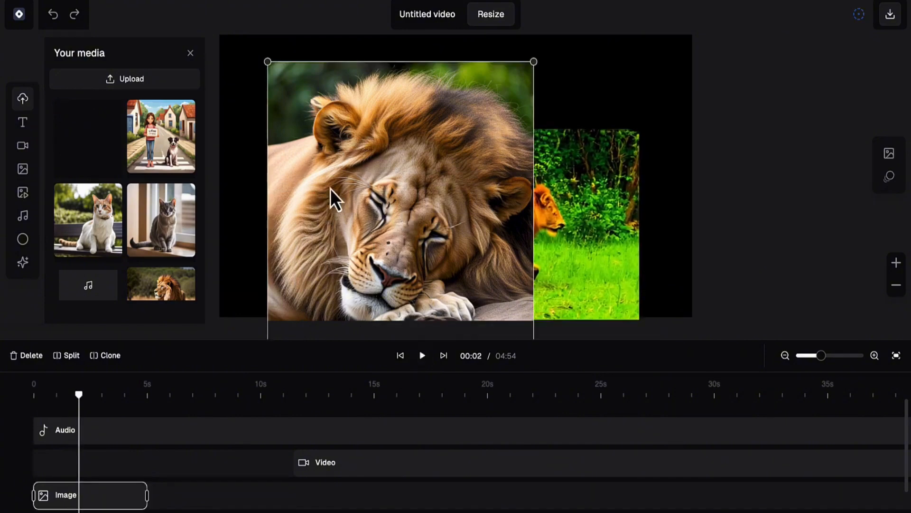
pyautogui.moveTo(330, 188); pyautogui.dragTo(224, 338)
pyautogui.click(460, 255)
pyautogui.moveTo(460, 255); pyautogui.dragTo(433, 165)
pyautogui.click(420, 359)
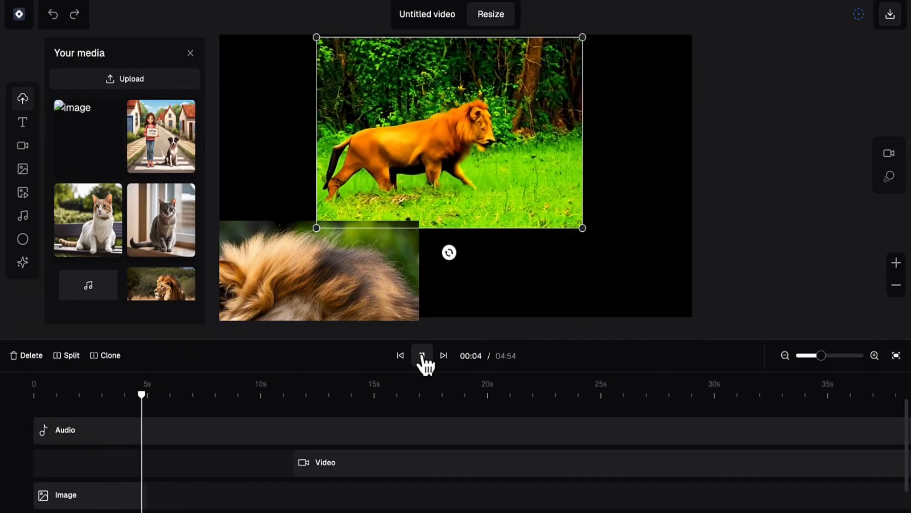
# Add a text element to the video reading "King Of Jungle Walking".
pyautogui.click(24, 123)
pyautogui.click(131, 90)
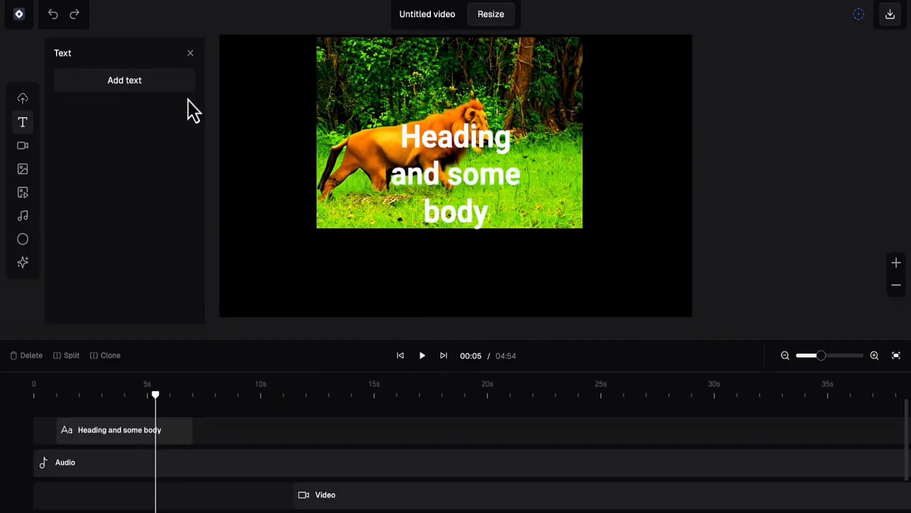
pyautogui.doubleClick(438, 162)
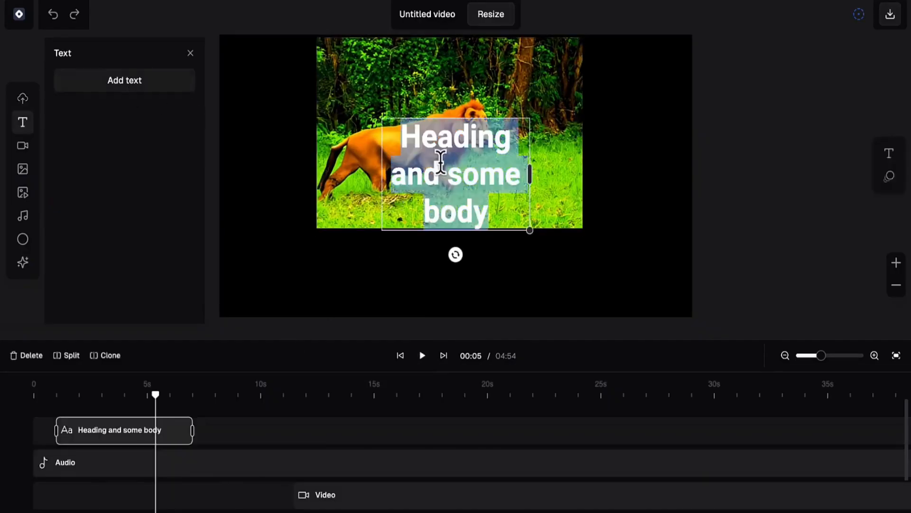
pyautogui.write('King')
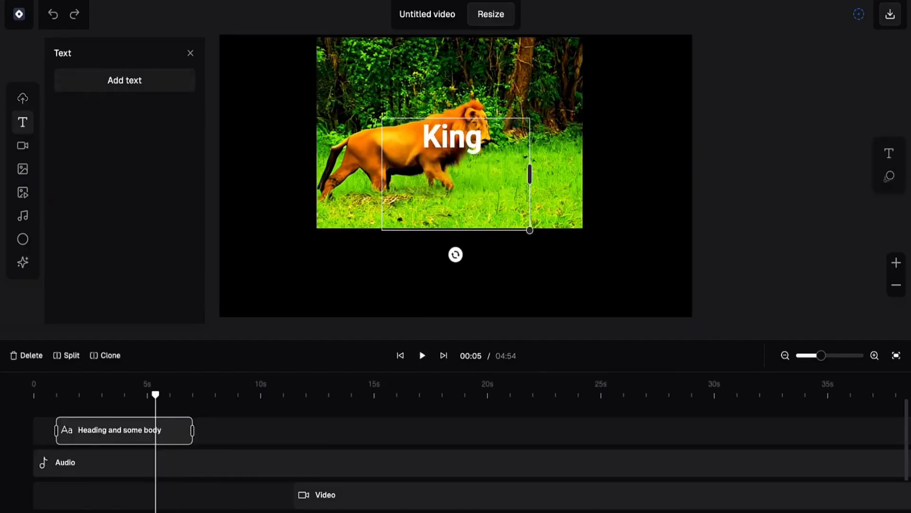
pyautogui.write(' Of Jungl')
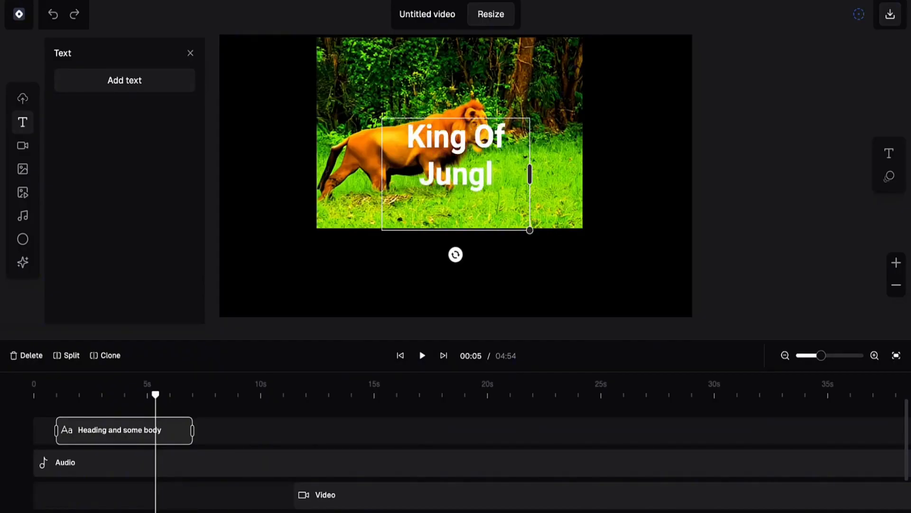
pyautogui.write('e W')
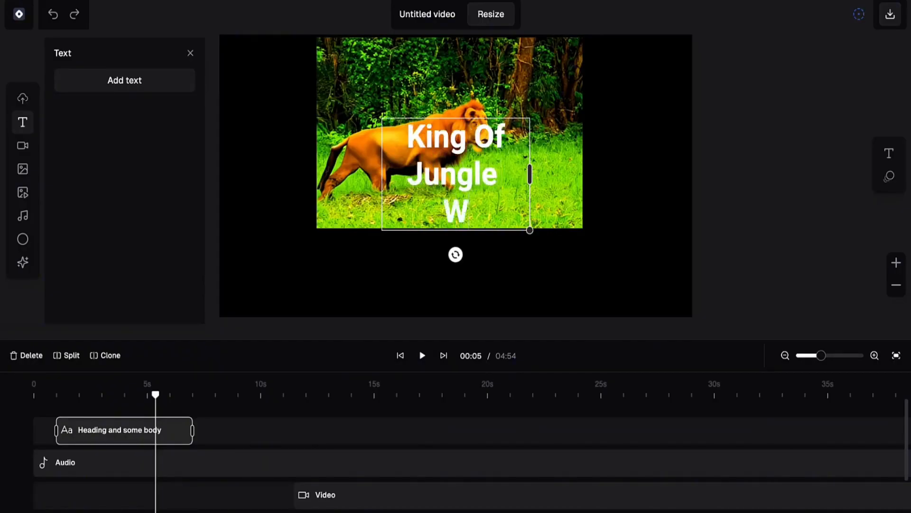
pyautogui.write('alking')
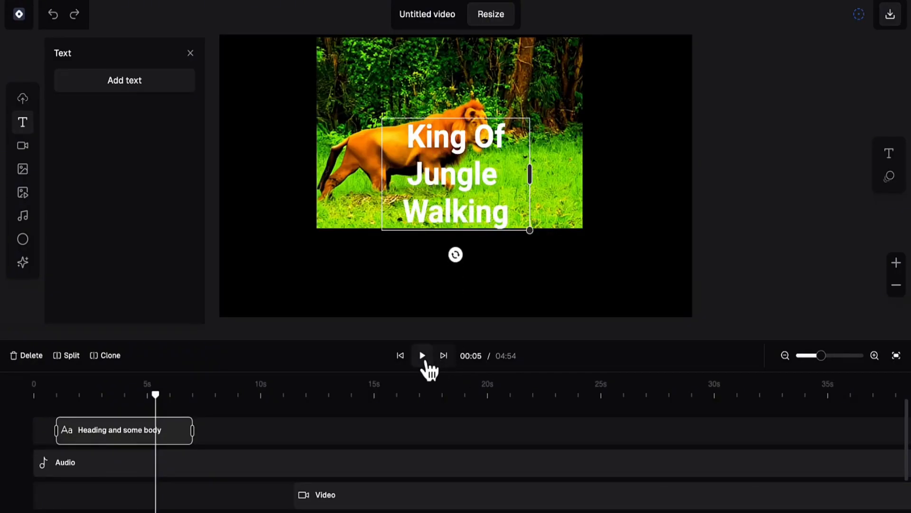
# Play the project to about 10 s, pause it and move the standing lion image up towards the canvas centre.
pyautogui.click(422, 356)
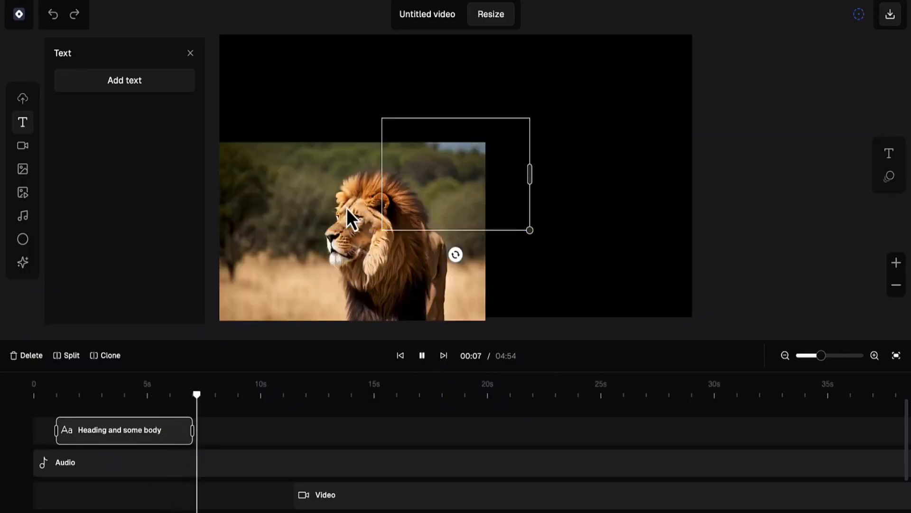
pyautogui.click(346, 208)
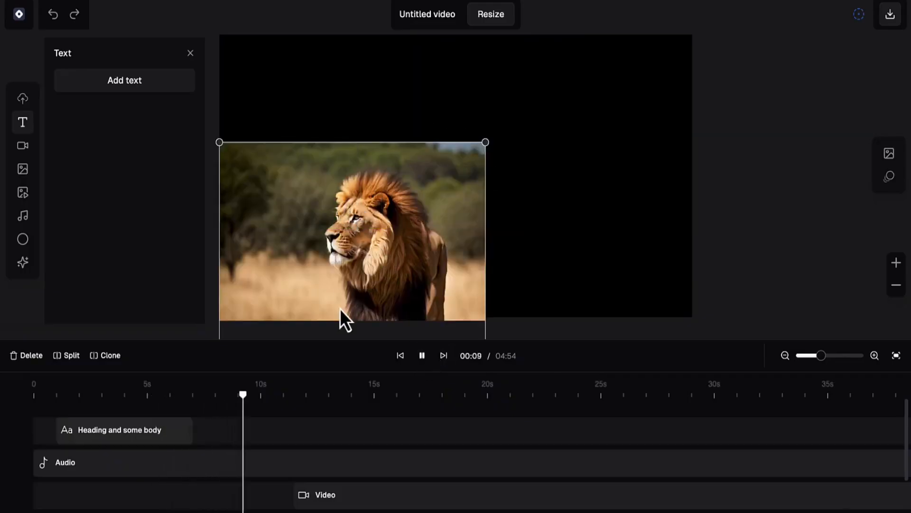
pyautogui.click(422, 355)
pyautogui.moveTo(387, 218); pyautogui.dragTo(454, 167)
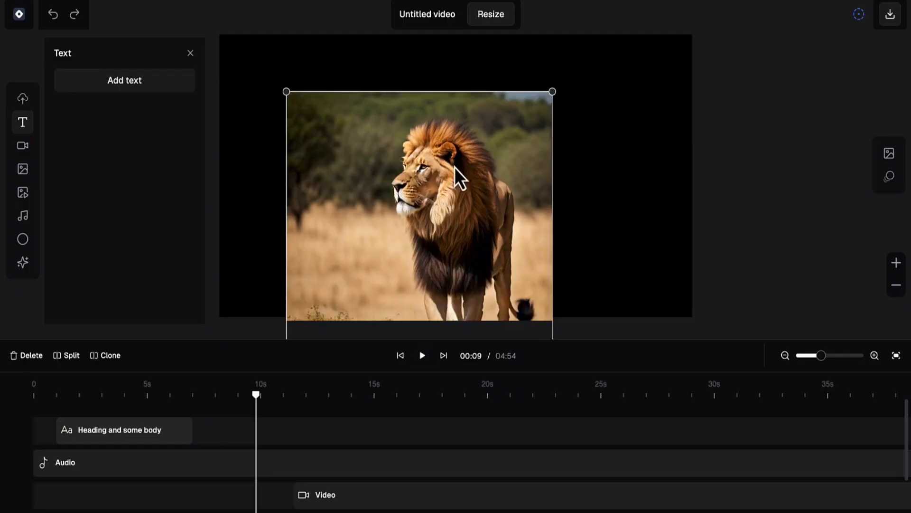
# Resize the video to the 9:16 format for TikTok and YouTube Shorts, and centre the standing lion image across the canvas width.
pyautogui.click(489, 18)
pyautogui.click(456, 88)
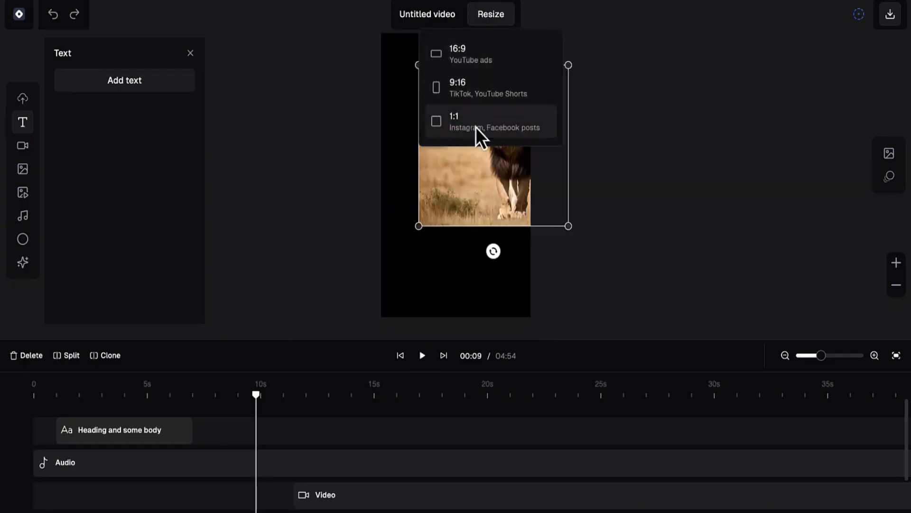
pyautogui.moveTo(482, 187); pyautogui.dragTo(454, 199)
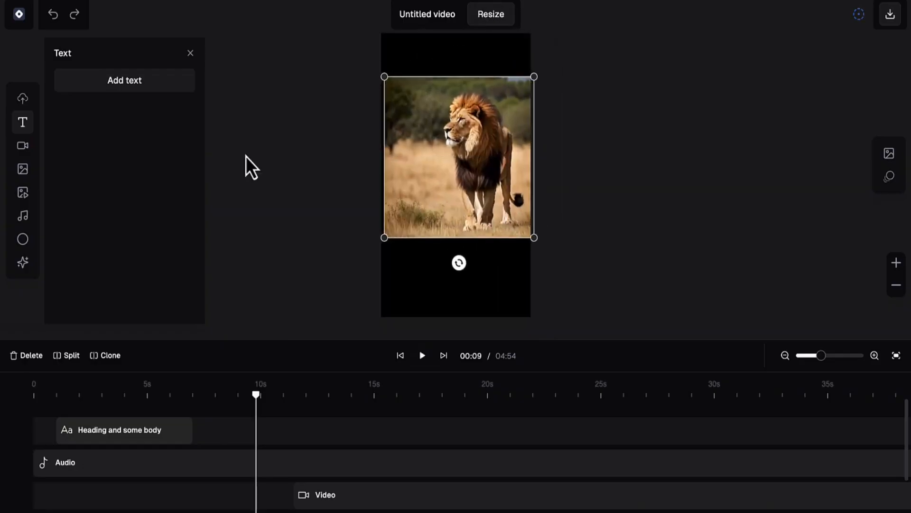
# Add the stock video of a person in red on a tree trunk to the timeline and briefly play it.
pyautogui.click(23, 148)
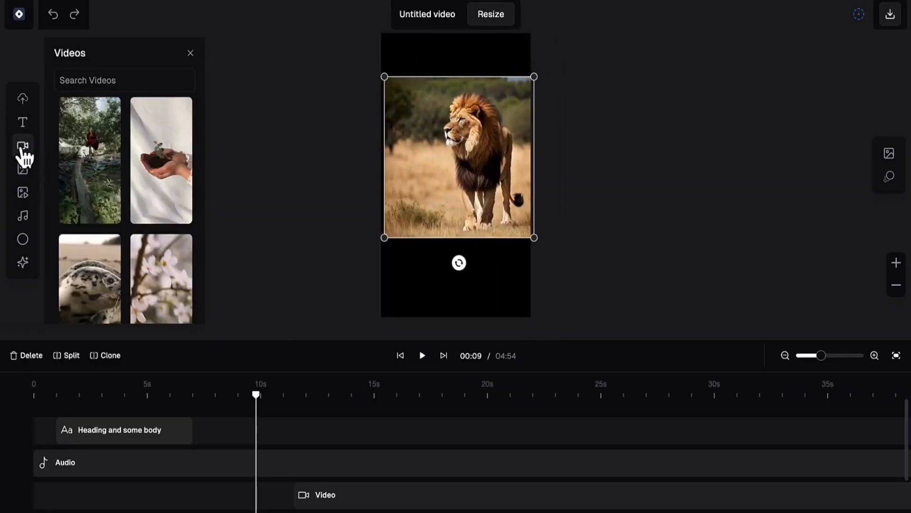
pyautogui.click(100, 159)
pyautogui.click(422, 356)
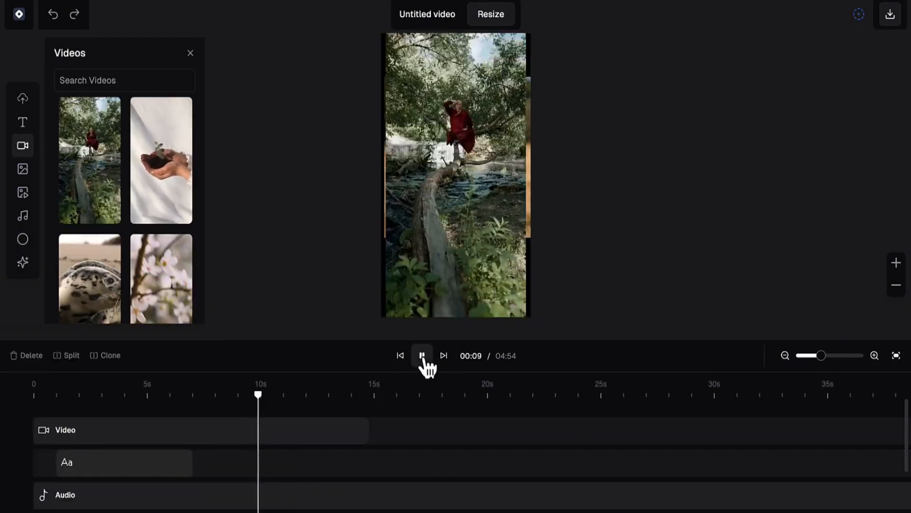
pyautogui.click(423, 357)
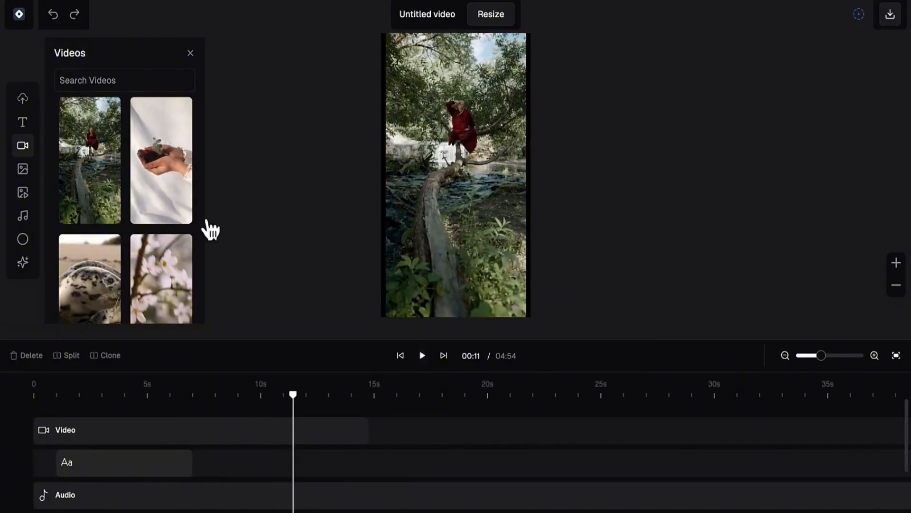
# Add the stock video of hands holding a seedling to the timeline and briefly play it from just after the timeline start.
pyautogui.click(164, 190)
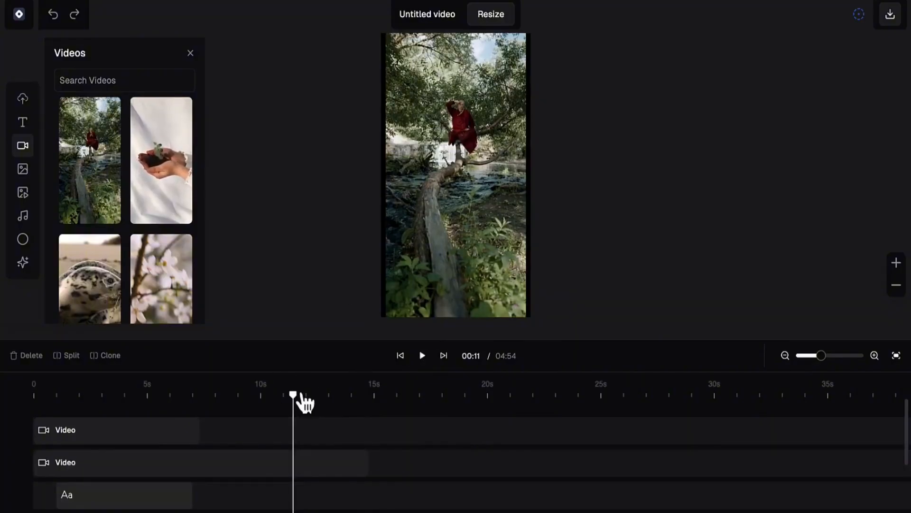
pyautogui.moveTo(297, 400); pyautogui.dragTo(51, 400)
pyautogui.click(422, 356)
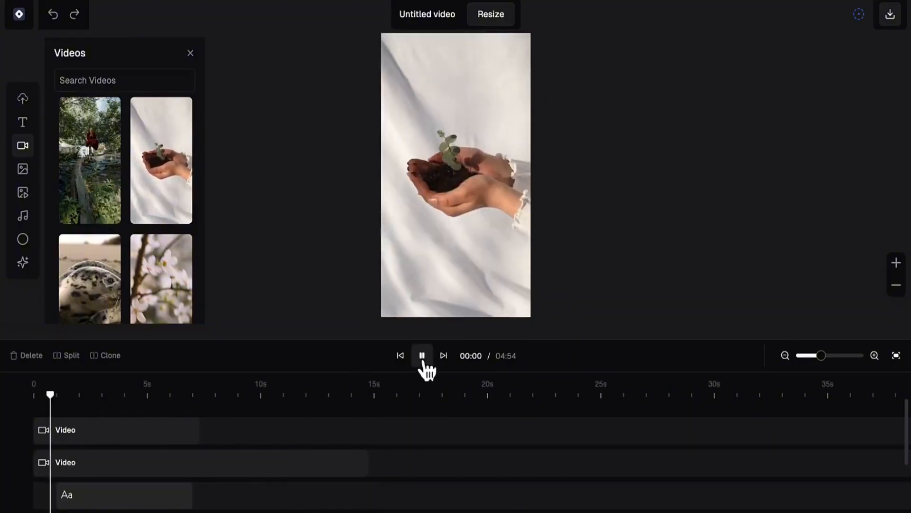
pyautogui.click(422, 362)
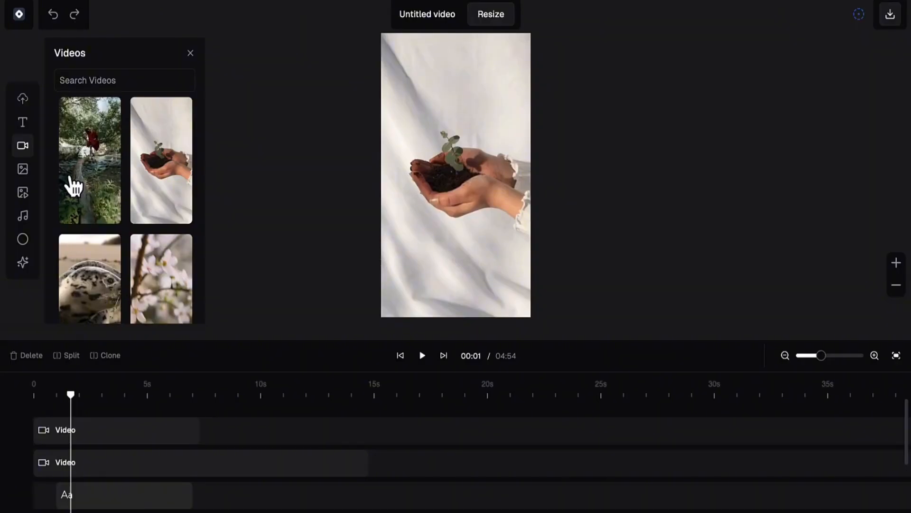
# Add the stock photos of the person in a blue cap and the aerial coastline to the timeline, and browse further photos.
pyautogui.click(24, 171)
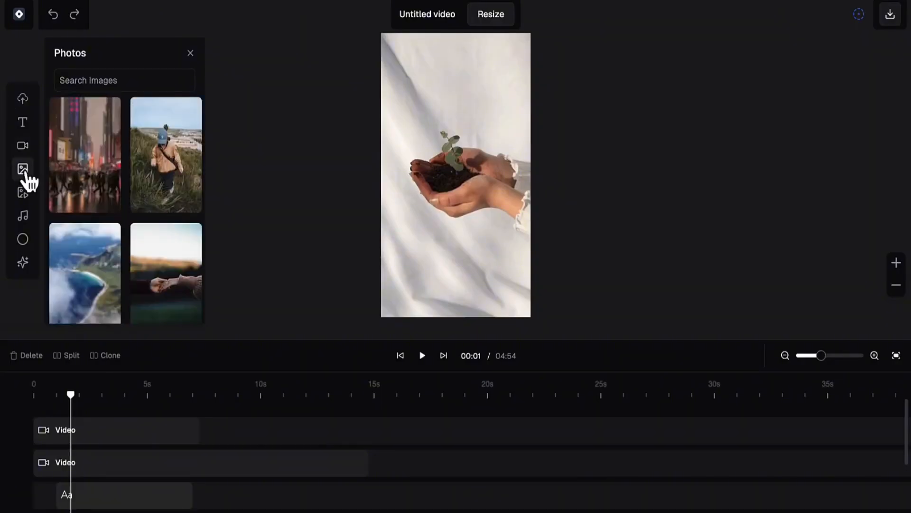
pyautogui.click(155, 168)
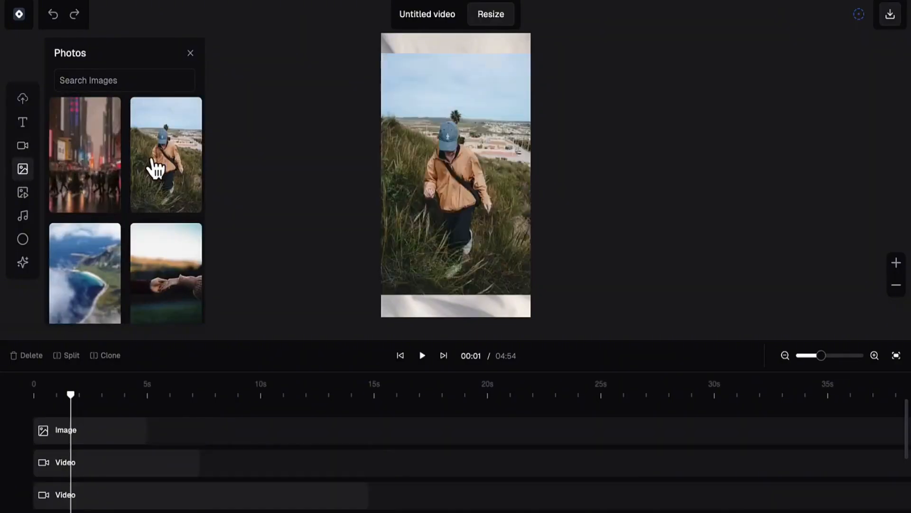
pyautogui.scroll(-2, 92, 275)
pyautogui.click(83, 219)
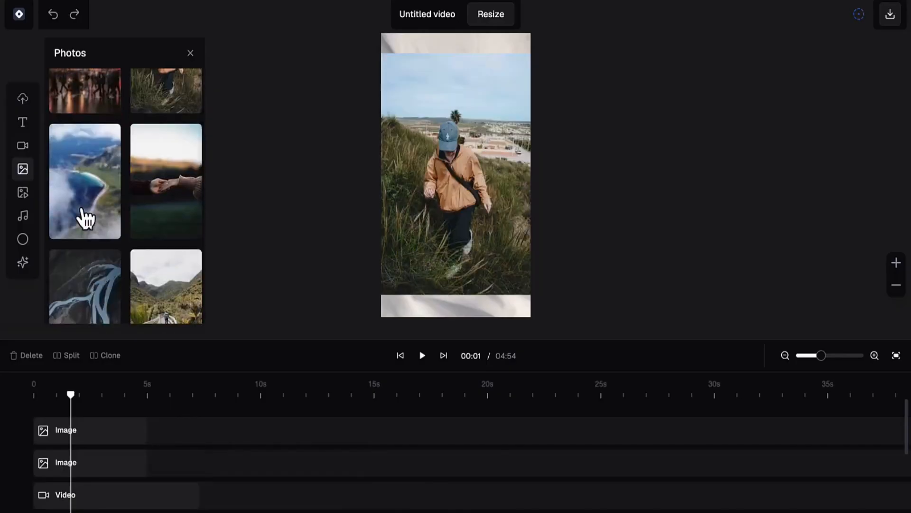
pyautogui.scroll(-2, 135, 223)
pyautogui.scroll(-1, 135, 223)
pyautogui.scroll(2, 122, 105)
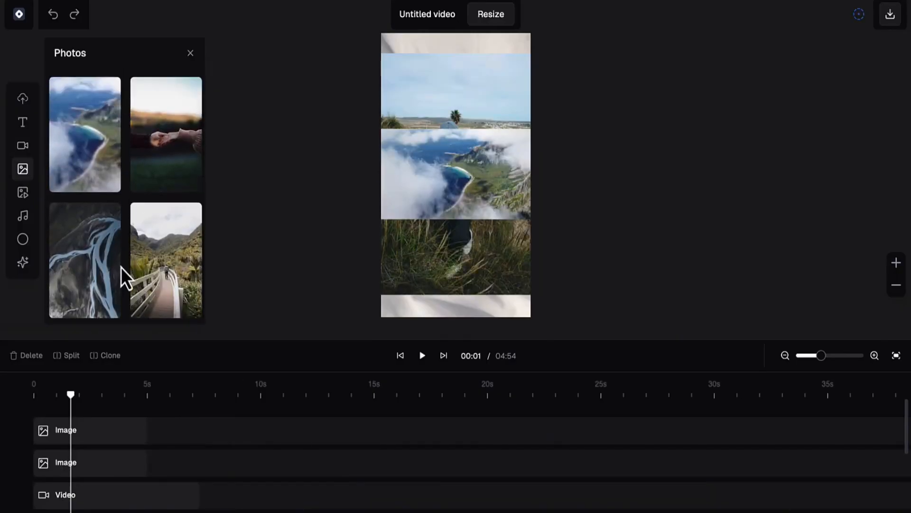
pyautogui.scroll(-2, 121, 266)
pyautogui.scroll(-1, 138, 237)
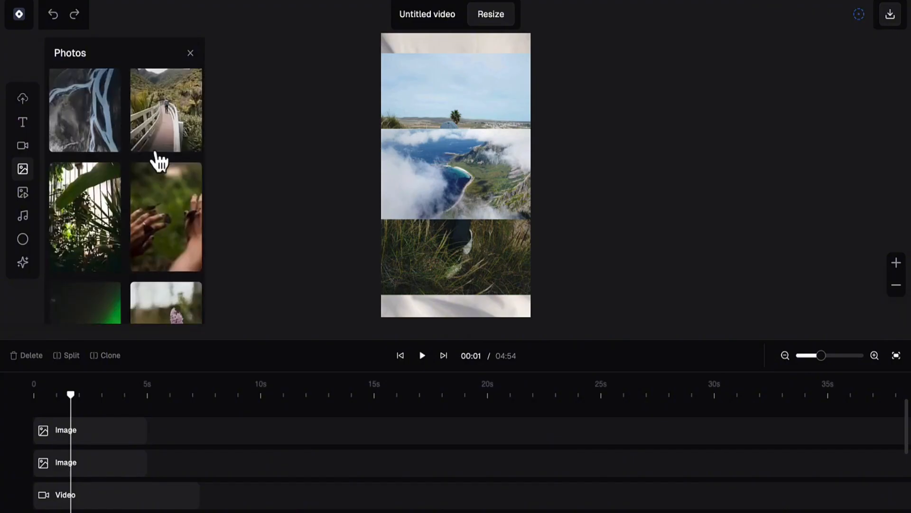
# Add the GIF of the standing kitten to the timeline and move its clip to start at about 6 s.
pyautogui.click(23, 194)
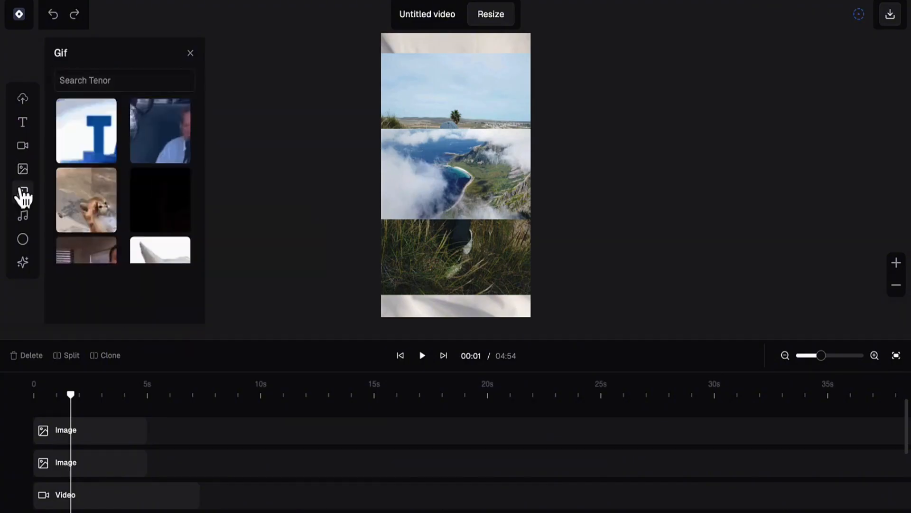
pyautogui.click(81, 211)
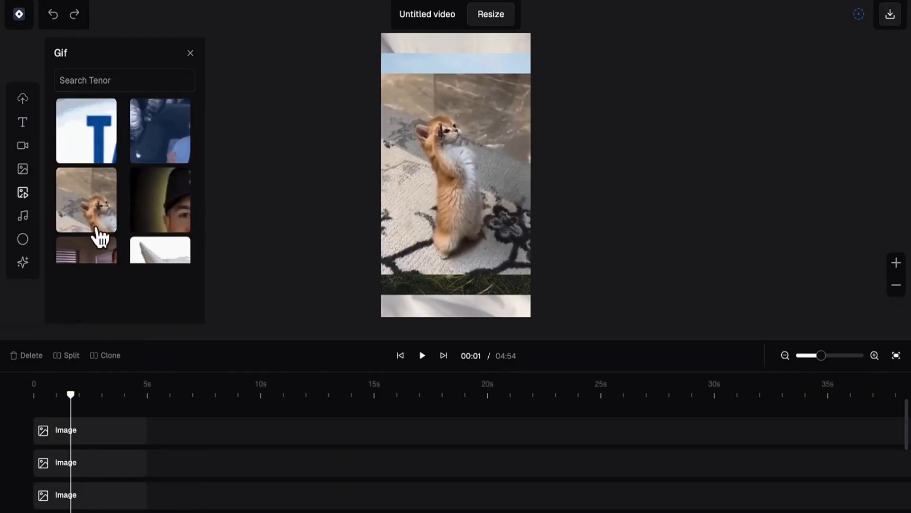
pyautogui.scroll(-4, 95, 237)
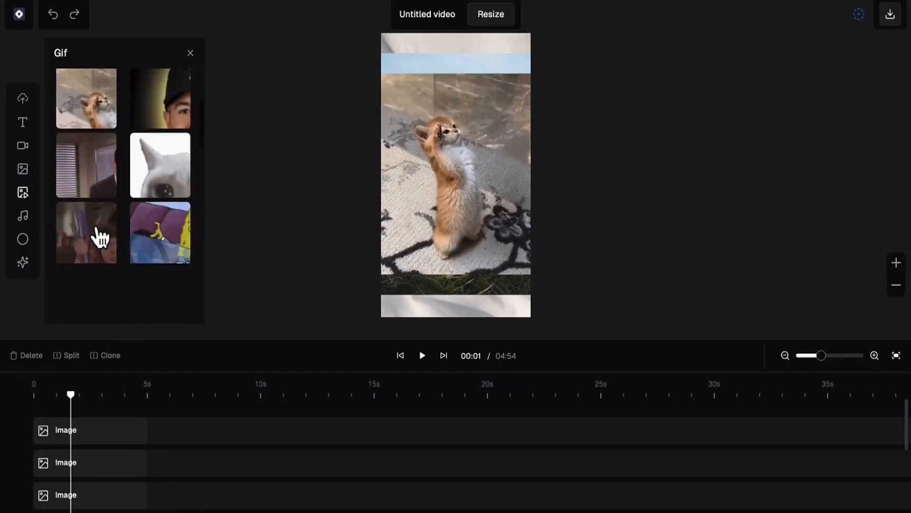
pyautogui.click(468, 203)
pyautogui.moveTo(90, 431); pyautogui.dragTo(252, 430)
# Split the seedling video at the playhead and move its second part to start at about 6 s.
pyautogui.click(95, 494)
pyautogui.click(161, 510)
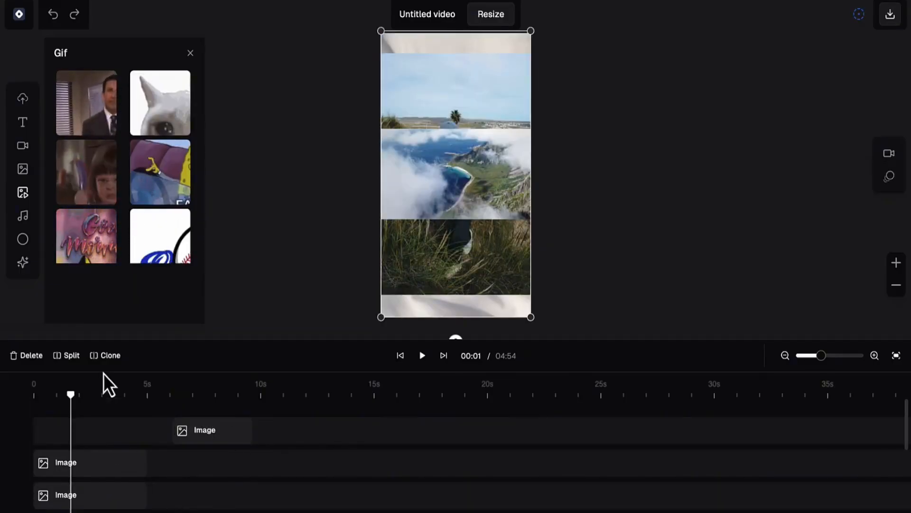
pyautogui.click(66, 355)
pyautogui.click(132, 511)
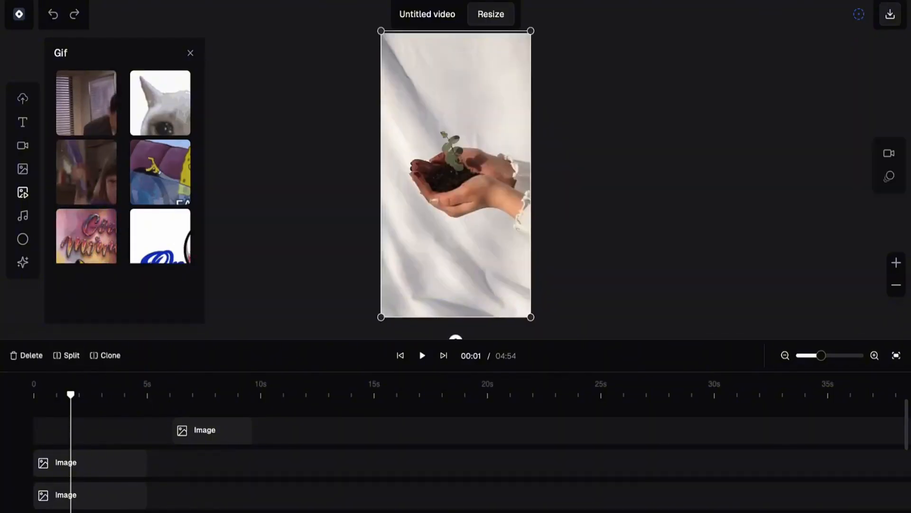
pyautogui.moveTo(138, 511); pyautogui.dragTo(168, 507)
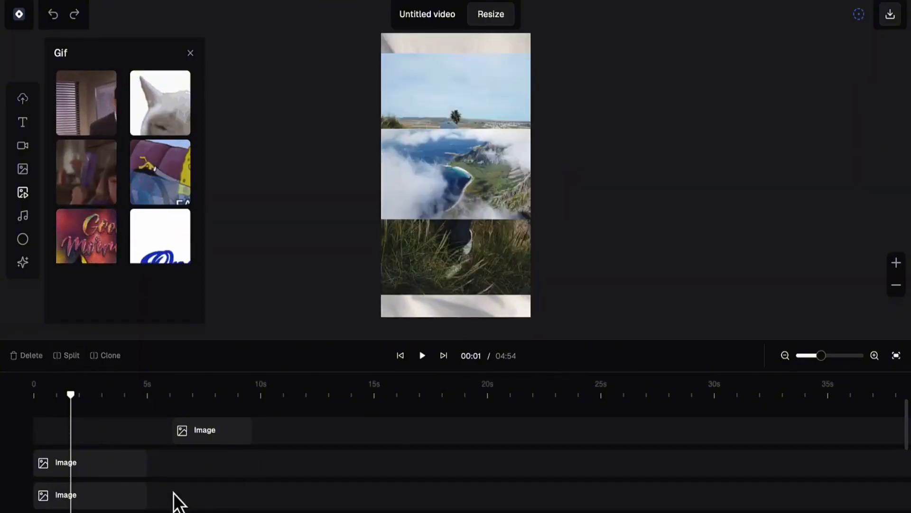
# Split the tree trunk video at the playhead and move its second part to start at about 3 s.
pyautogui.scroll(-3, 116, 497)
pyautogui.click(108, 478)
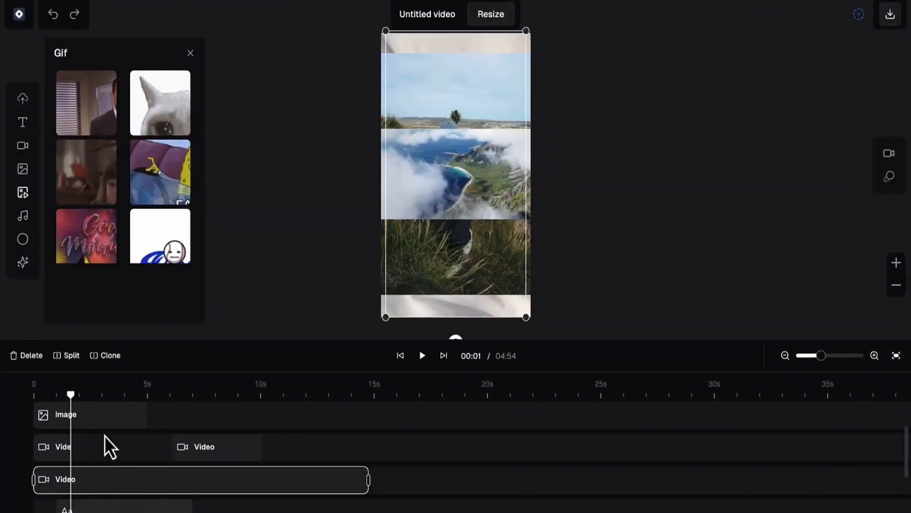
pyautogui.click(66, 355)
pyautogui.moveTo(185, 470); pyautogui.dragTo(218, 481)
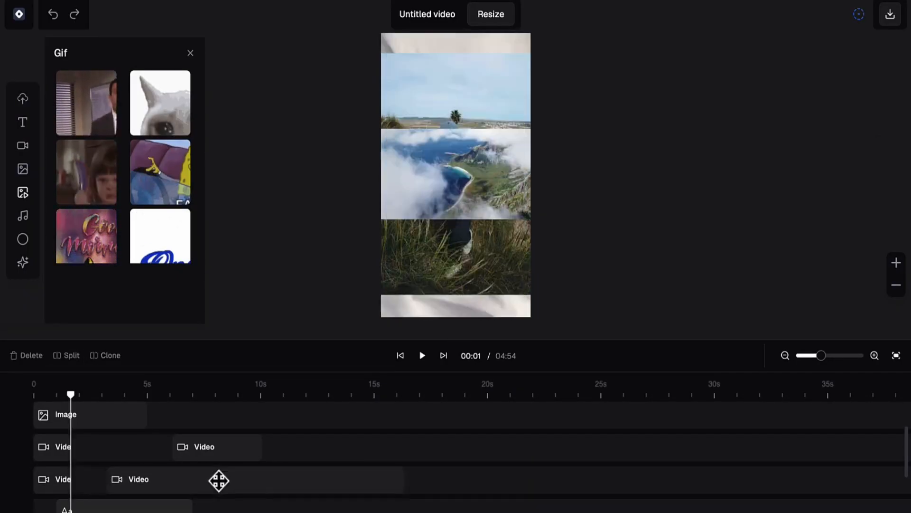
# Move the second part of the tree trunk video back directly against its first part.
pyautogui.click(874, 355)
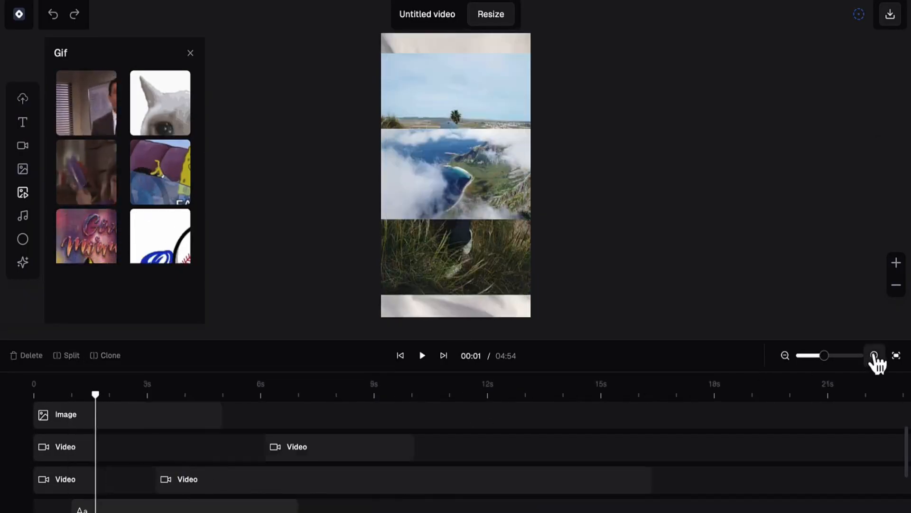
pyautogui.click(785, 355)
pyautogui.click(785, 355)
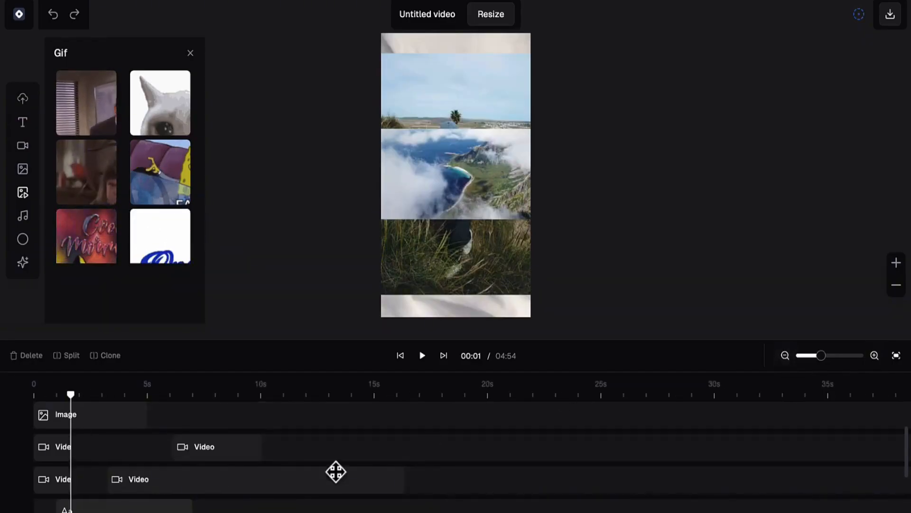
pyautogui.moveTo(335, 472); pyautogui.dragTo(171, 482)
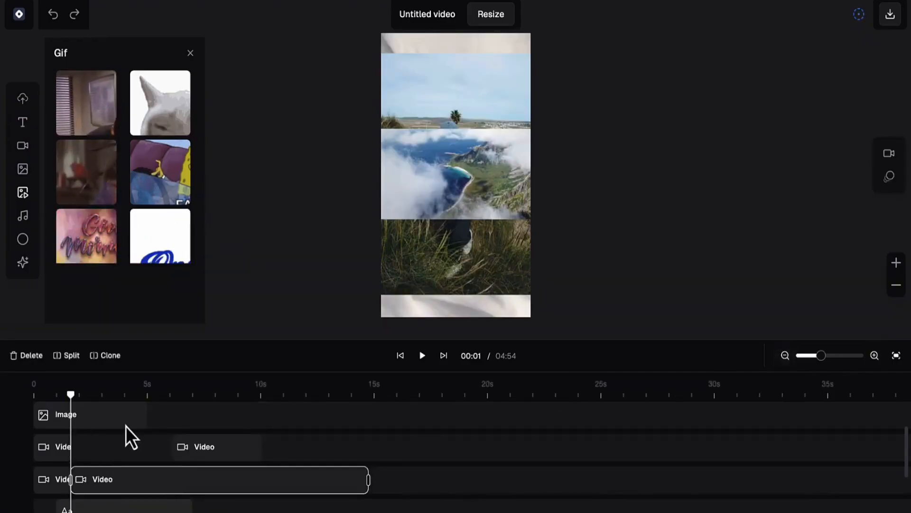
# Add the music track Dawn of change to the timeline and briefly play the project with it.
pyautogui.click(24, 217)
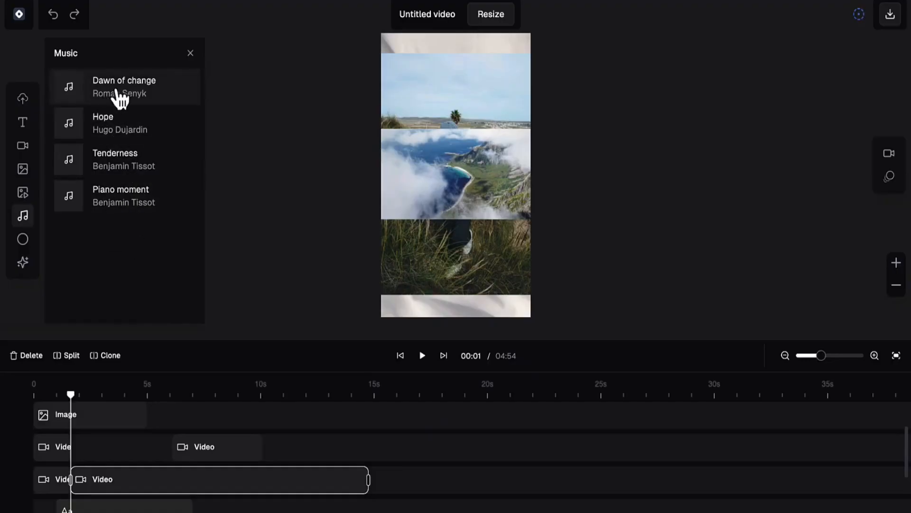
pyautogui.moveTo(120, 97); pyautogui.dragTo(126, 437)
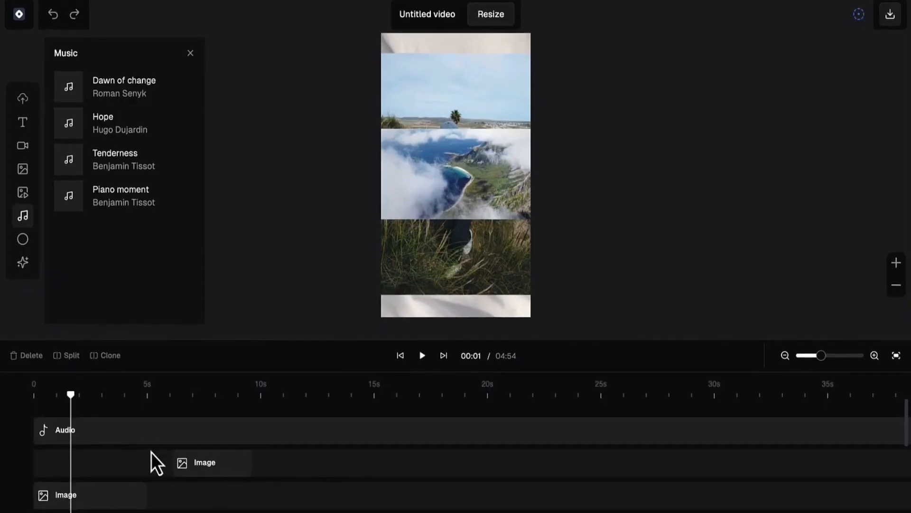
pyautogui.click(422, 355)
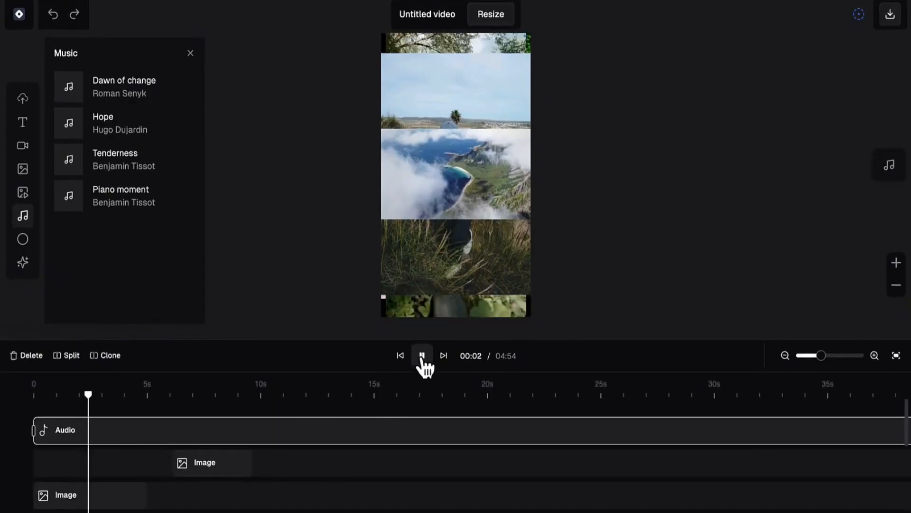
pyautogui.click(422, 357)
# Try starting the new music track at about 6 s with a brief playback, and move it back to the timeline start.
pyautogui.moveTo(279, 447); pyautogui.dragTo(406, 446)
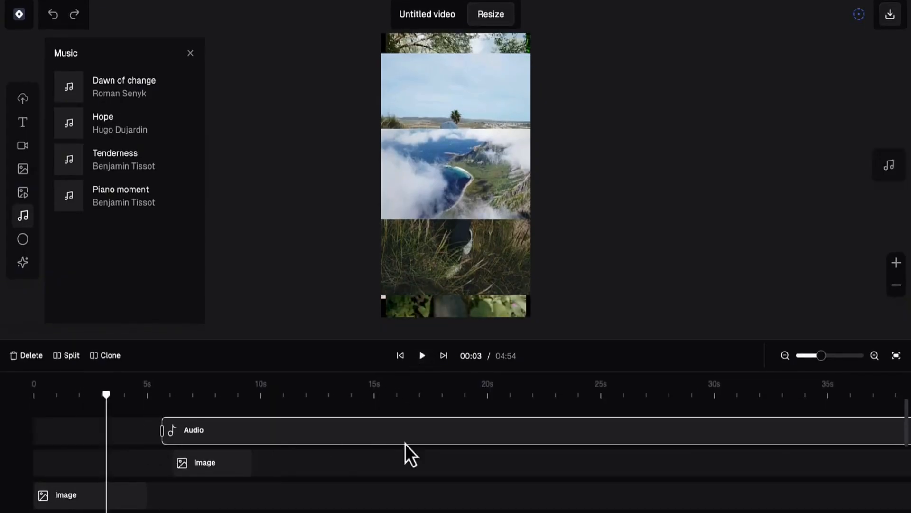
pyautogui.click(422, 357)
pyautogui.click(422, 357)
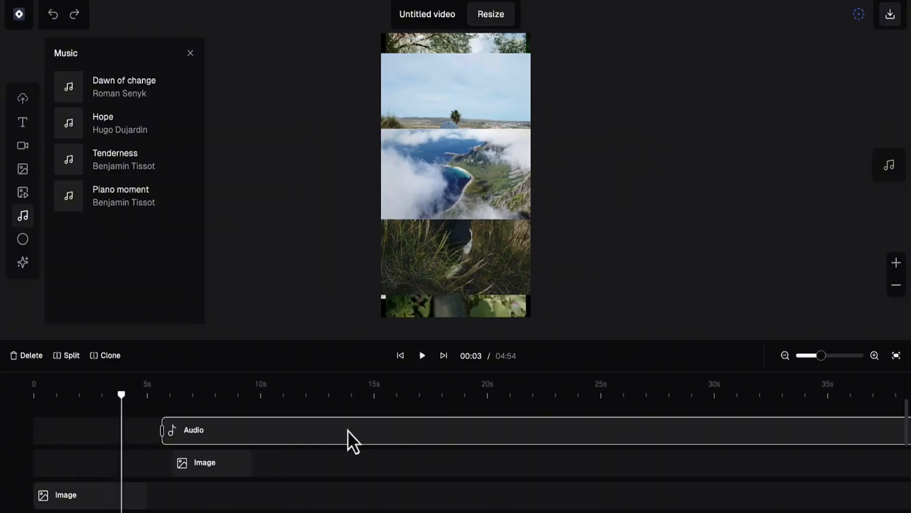
pyautogui.moveTo(348, 431); pyautogui.dragTo(204, 434)
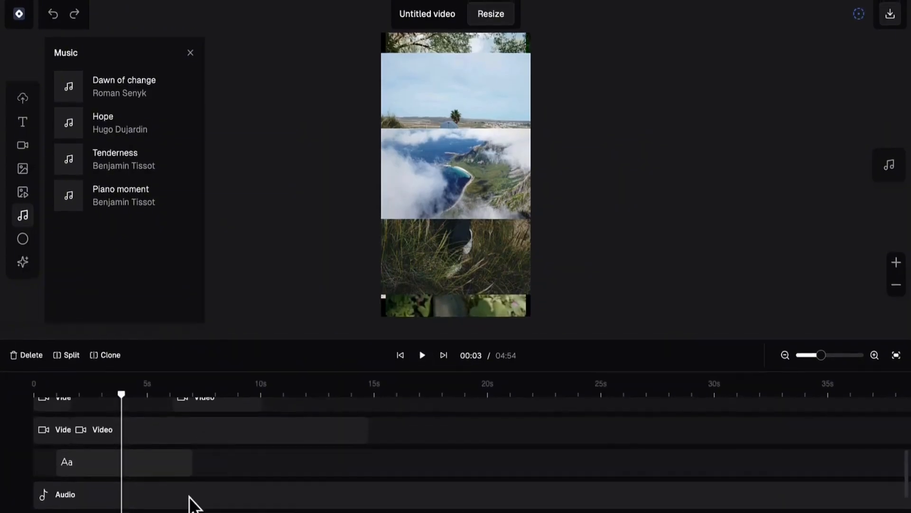
# Move the audio clip below the text clip to start at about 6 s, and briefly play the project from about 1 s.
pyautogui.moveTo(168, 502); pyautogui.dragTo(316, 501)
pyautogui.scroll(2, 287, 457)
pyautogui.scroll(2, 287, 457)
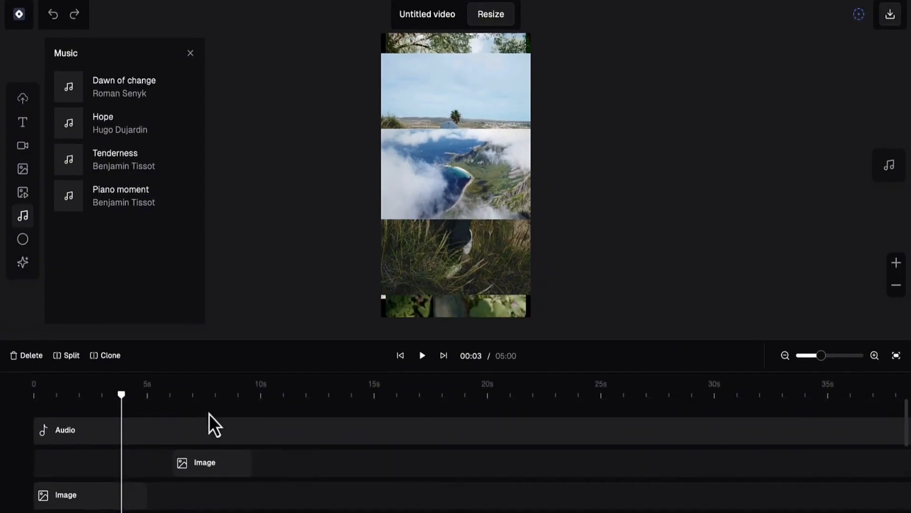
pyautogui.moveTo(121, 396); pyautogui.dragTo(65, 395)
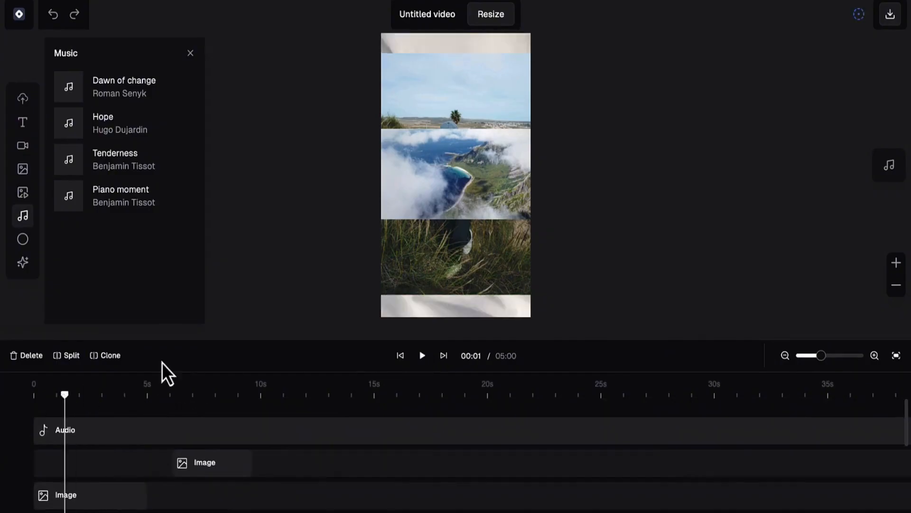
pyautogui.click(422, 365)
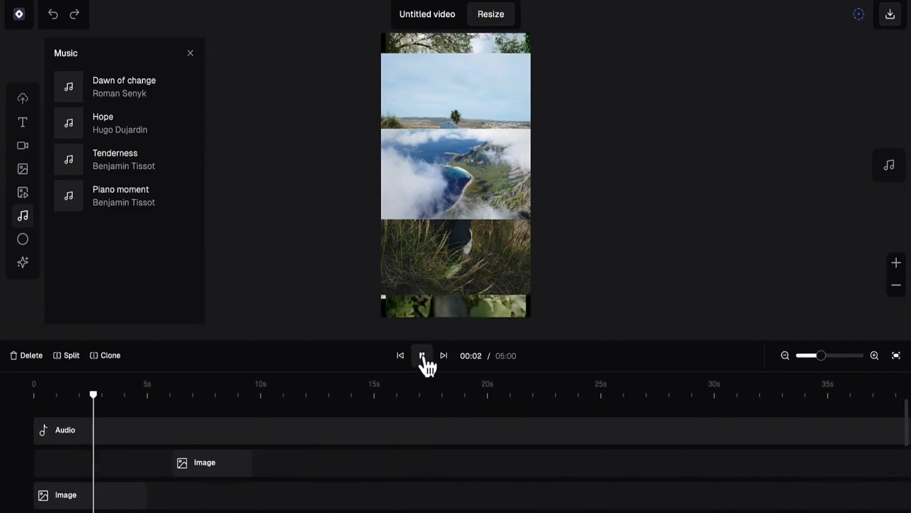
pyautogui.click(422, 360)
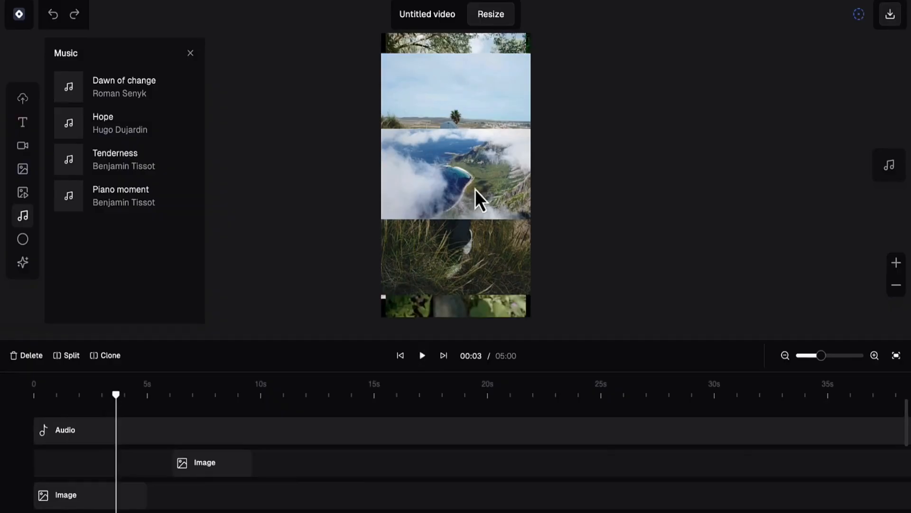
# Record the entire screen with audio for about 10 s and stop the recording so it is added to the timeline.
pyautogui.click(23, 239)
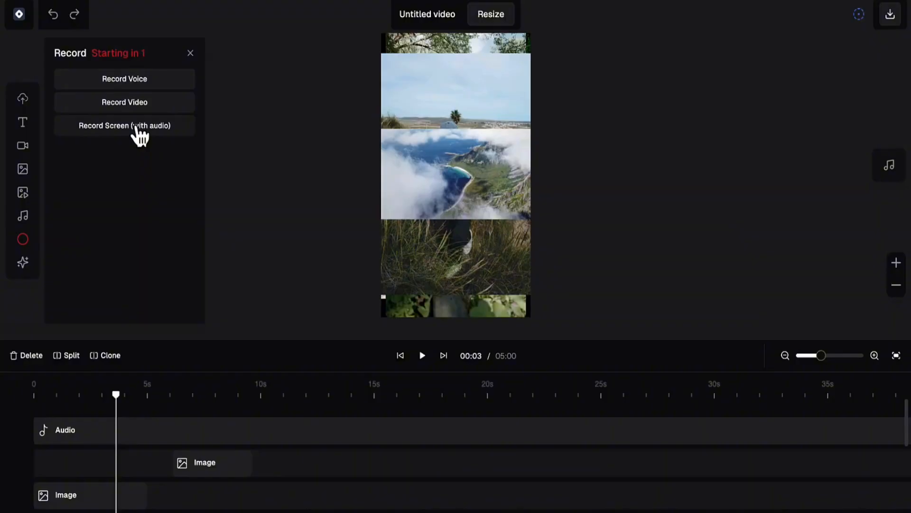
pyautogui.click(135, 127)
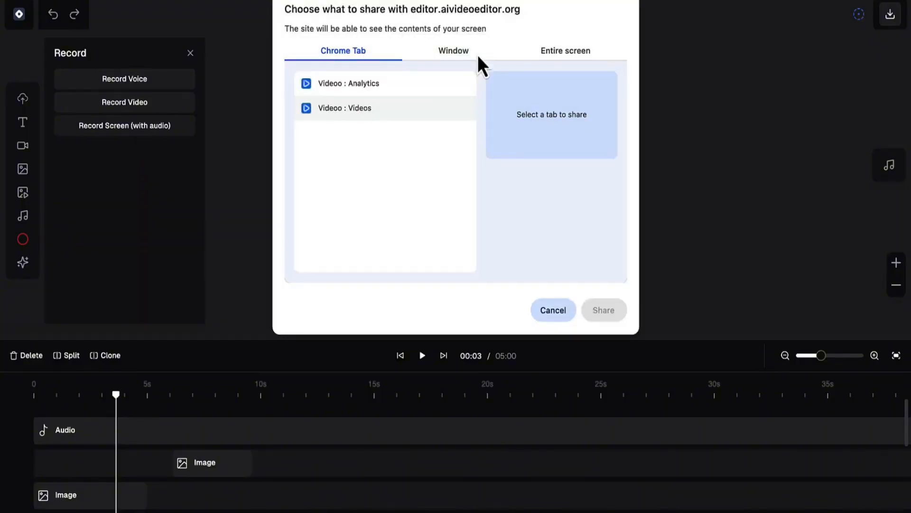
pyautogui.click(542, 57)
pyautogui.click(356, 135)
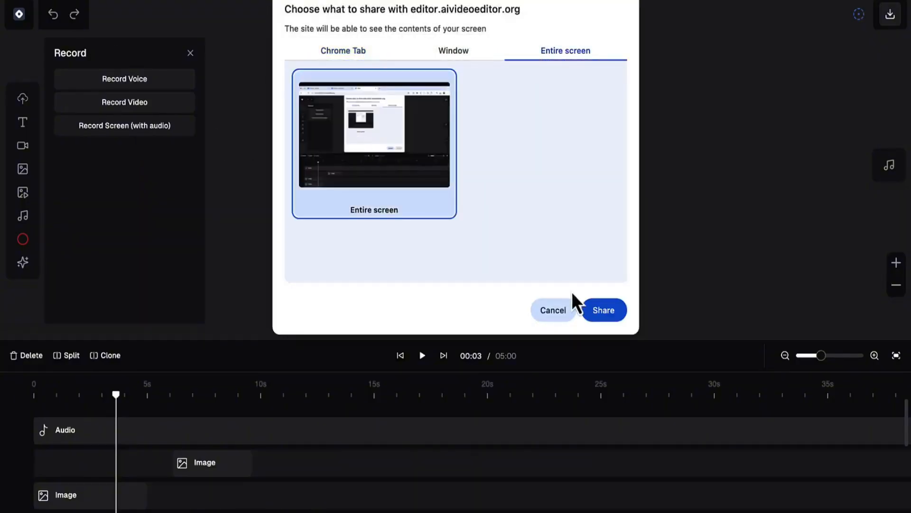
pyautogui.click(600, 317)
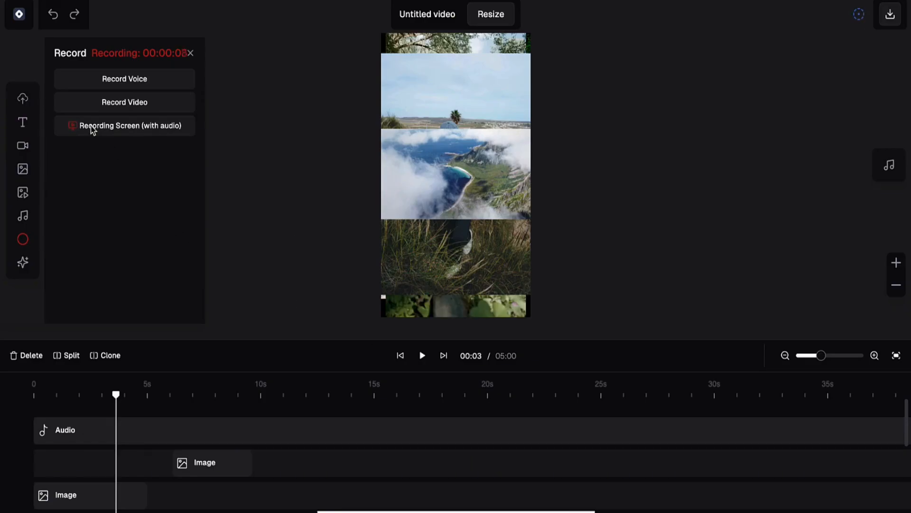
pyautogui.click(105, 127)
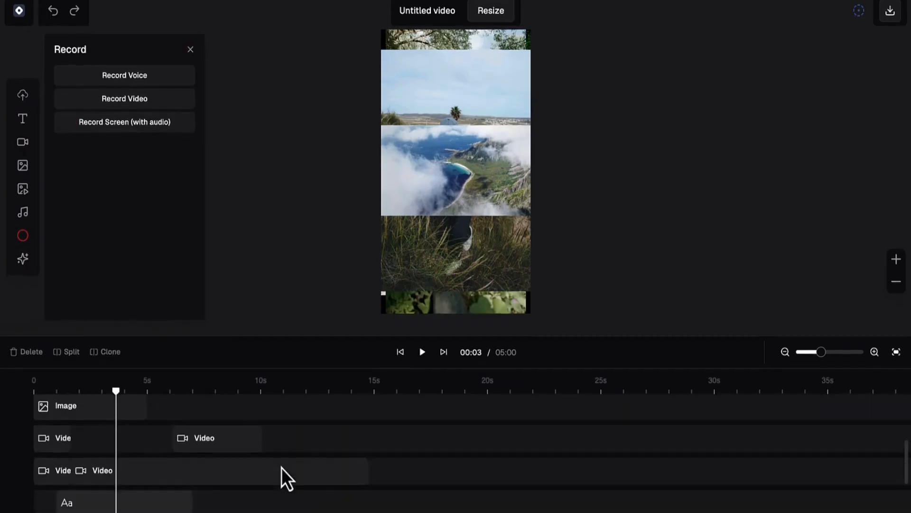
# Resize the video to the 1:1 format for Instagram and Facebook posts, and move the screen recording up towards the canvas centre.
pyautogui.click(408, 190)
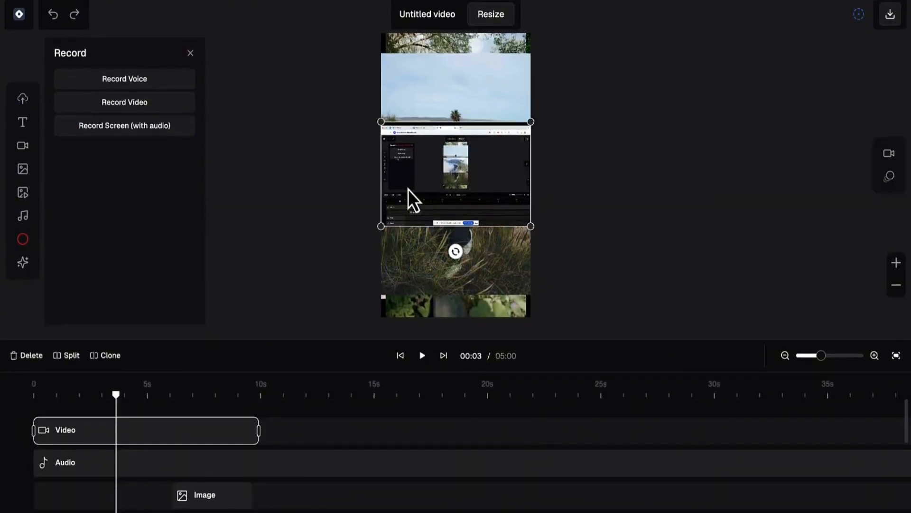
pyautogui.click(493, 20)
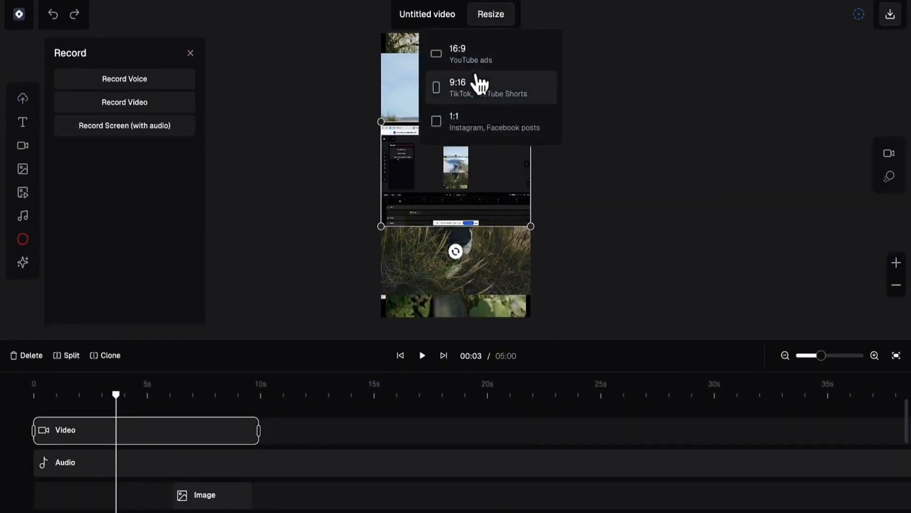
pyautogui.click(463, 124)
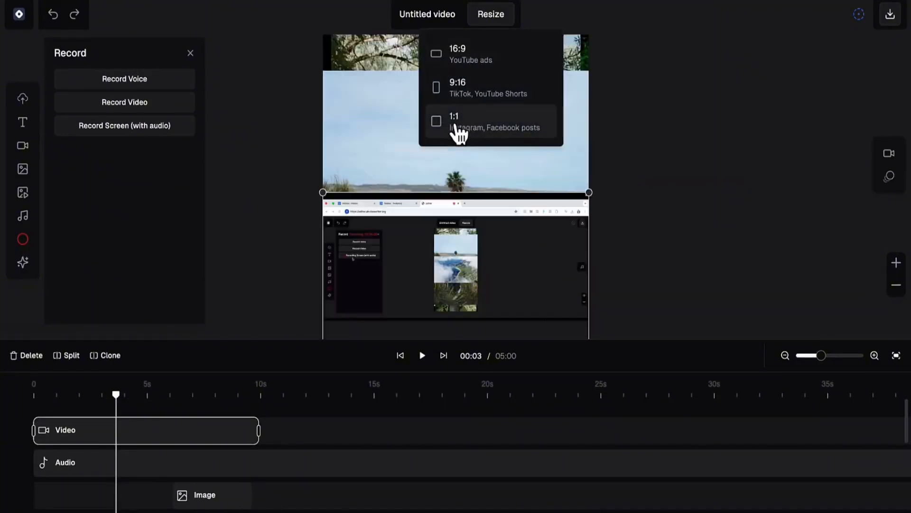
pyautogui.moveTo(461, 271); pyautogui.dragTo(462, 158)
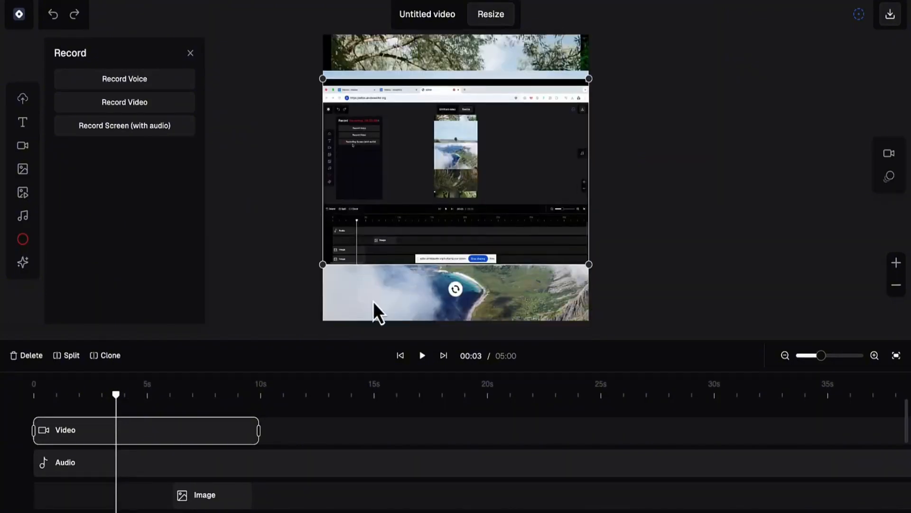
# Move the audio clip to start at about 11 s, and briefly play the project from about 3 s and again from about 2 s.
pyautogui.click(421, 356)
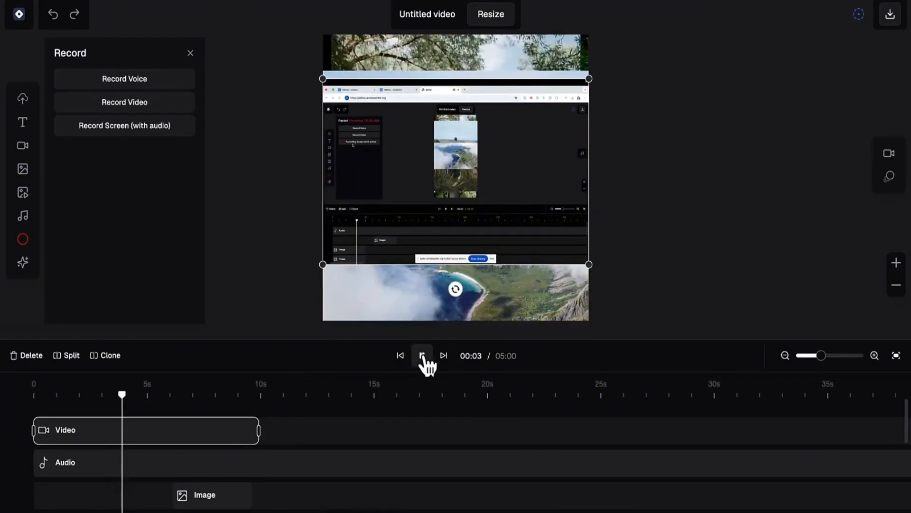
pyautogui.click(422, 355)
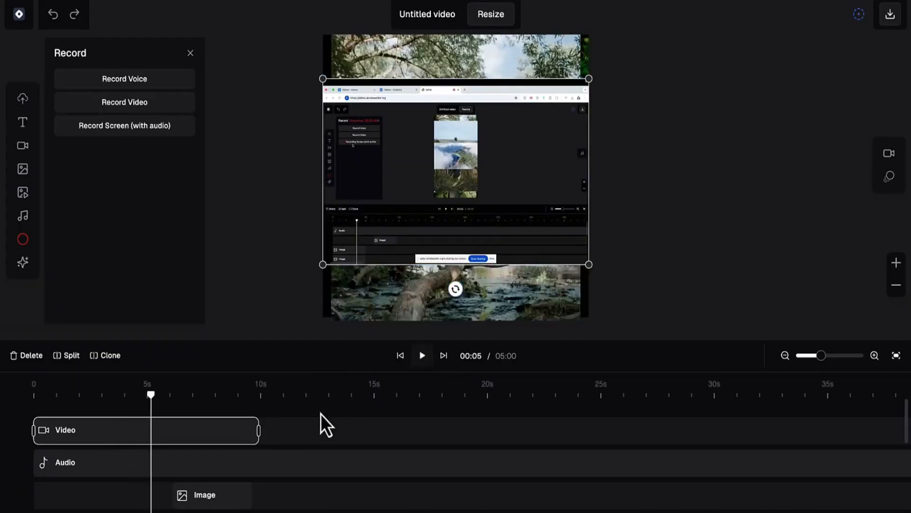
pyautogui.moveTo(240, 469); pyautogui.dragTo(493, 468)
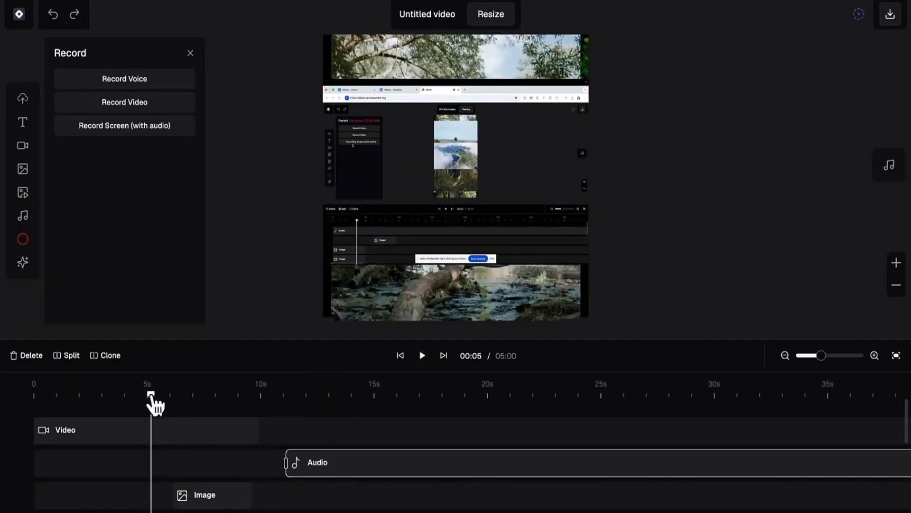
pyautogui.moveTo(151, 396); pyautogui.dragTo(76, 395)
pyautogui.click(422, 356)
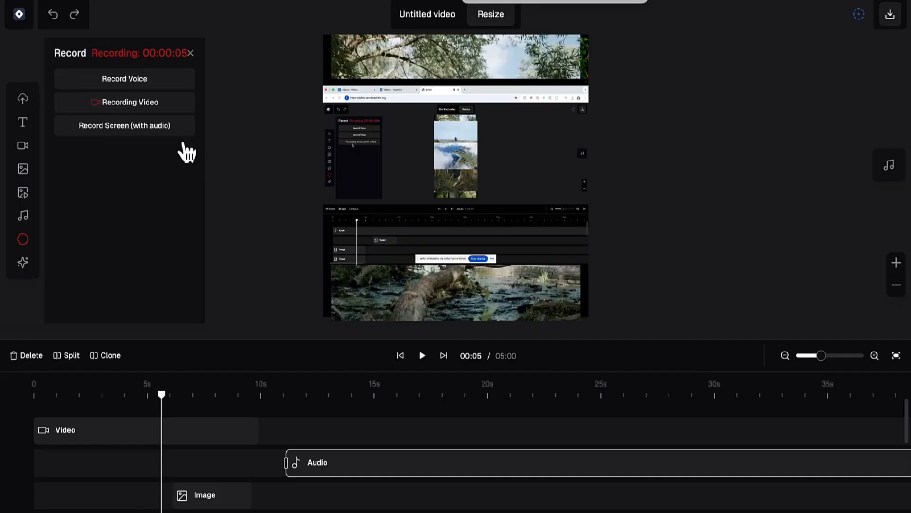
# Record a video of about 6 s onto the timeline, and briefly play the screen recording starting at about 8 s.
pyautogui.click(134, 105)
pyautogui.click(423, 356)
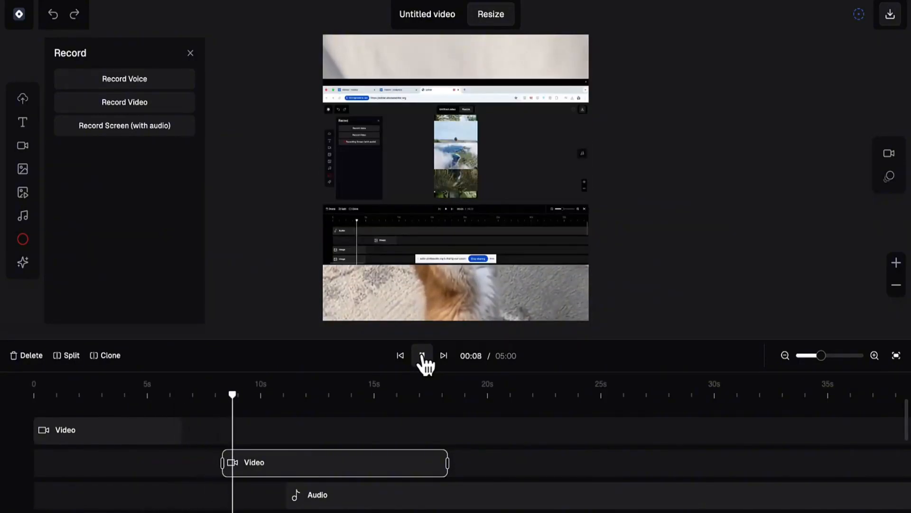
pyautogui.click(423, 357)
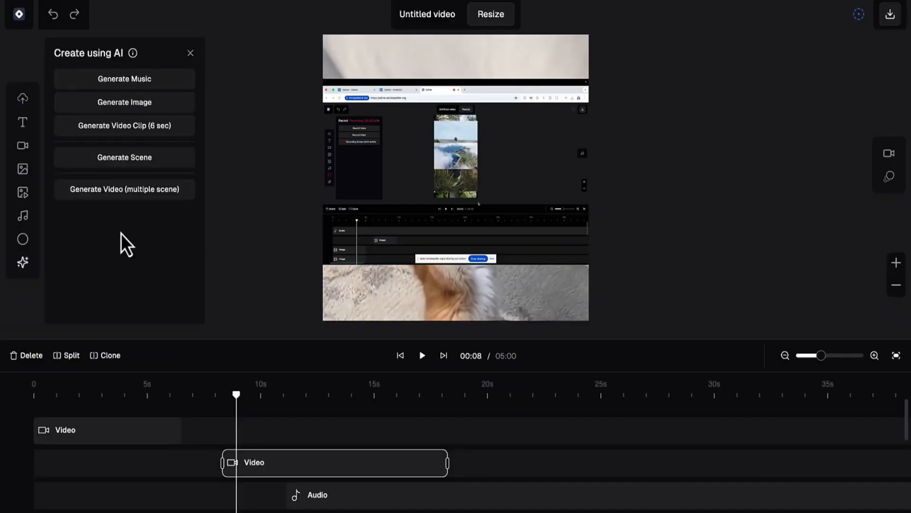
# Set the volume of the screen recording clip to 97.
pyautogui.click(111, 442)
pyautogui.click(513, 125)
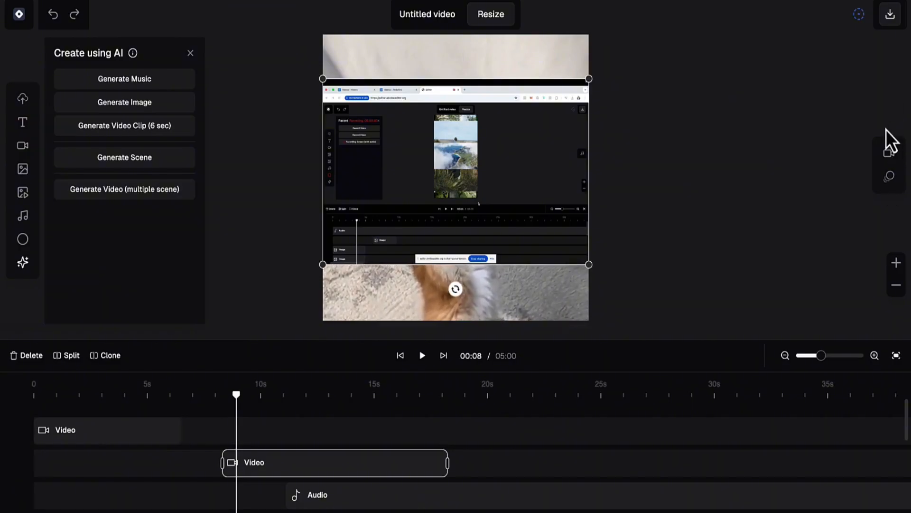
pyautogui.click(889, 155)
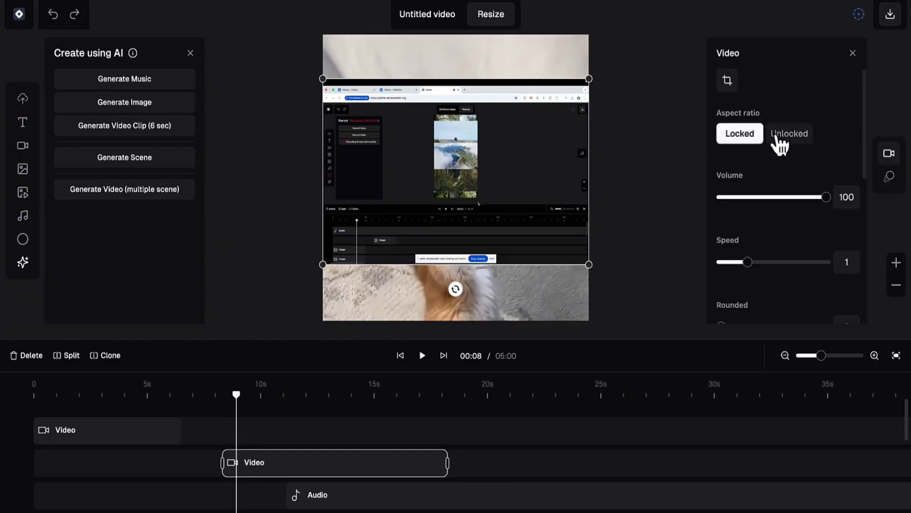
pyautogui.moveTo(825, 197)
pyautogui.mouseDown()
pyautogui.moveTo(779, 198)
pyautogui.moveTo(823, 197)
pyautogui.mouseUp()
# Examine the screen recording's speed, rounding, outline, shadow and opacity settings, and its animation options.
pyautogui.scroll(-1, 817, 245)
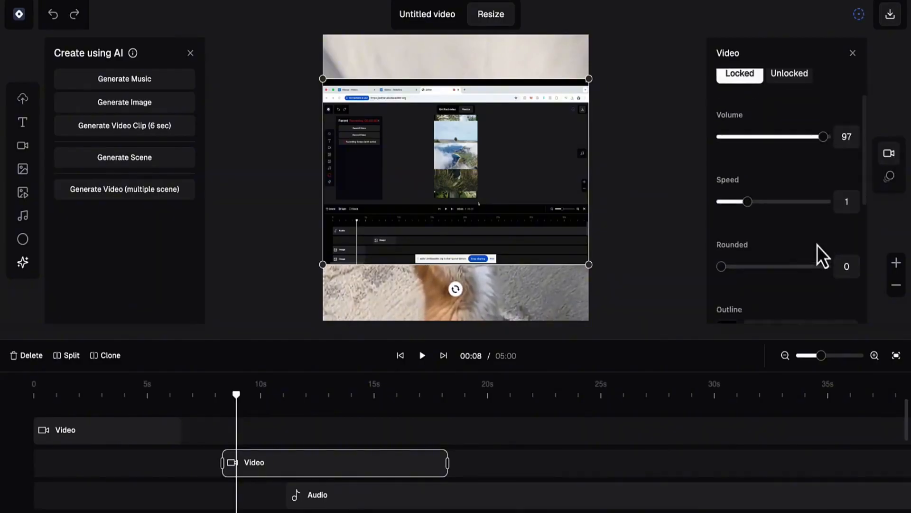
pyautogui.scroll(-1, 818, 244)
pyautogui.moveTo(722, 207)
pyautogui.mouseDown()
pyautogui.moveTo(759, 209)
pyautogui.moveTo(714, 208)
pyautogui.mouseUp()
pyautogui.scroll(-1, 742, 225)
pyautogui.scroll(-1, 743, 225)
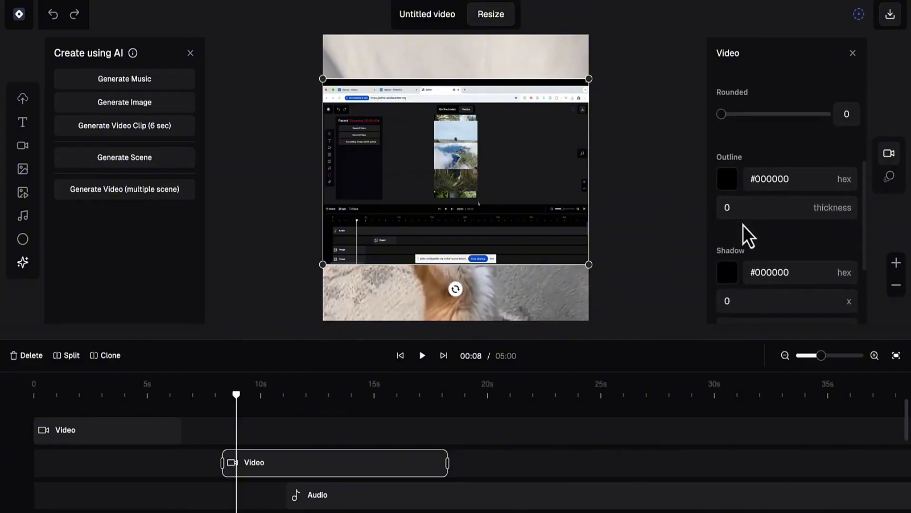
pyautogui.click(795, 179)
pyautogui.scroll(-1, 760, 185)
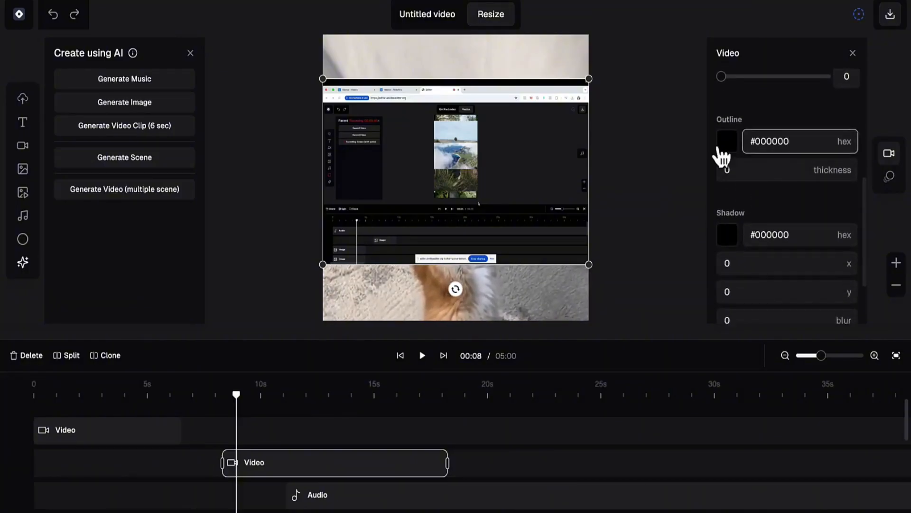
pyautogui.click(728, 142)
pyautogui.click(730, 152)
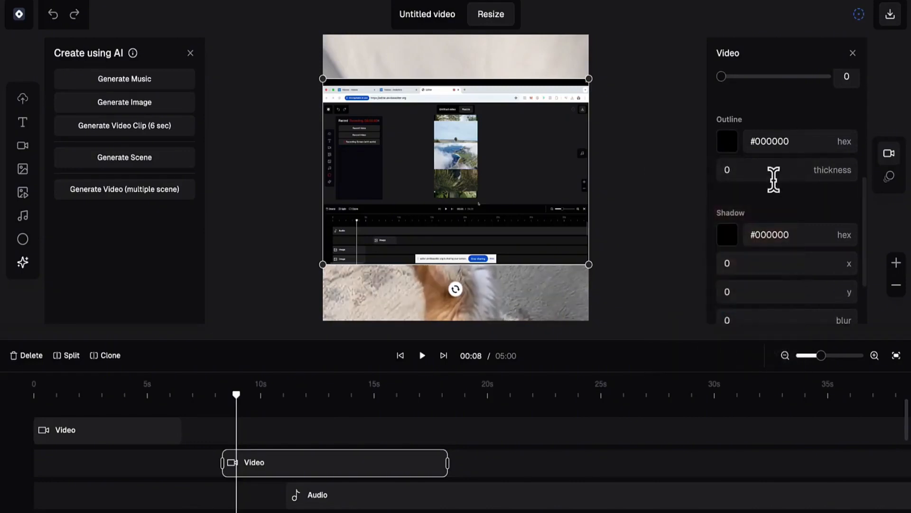
pyautogui.scroll(-2, 779, 210)
pyautogui.scroll(-1, 768, 196)
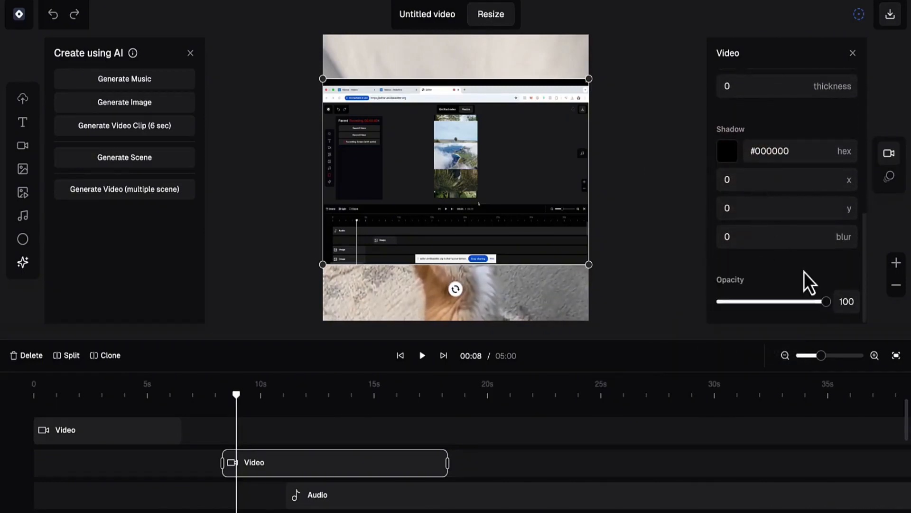
pyautogui.click(889, 176)
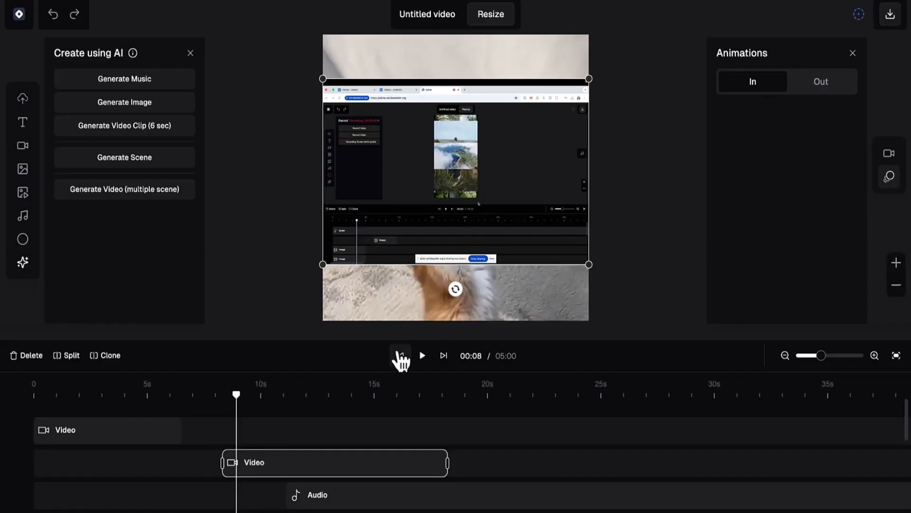
# Examine the audio clip's volume and speed settings, and the image clip's crop, aspect ratio, flip, outline, shadow, blur and brightness settings.
pyautogui.click(351, 505)
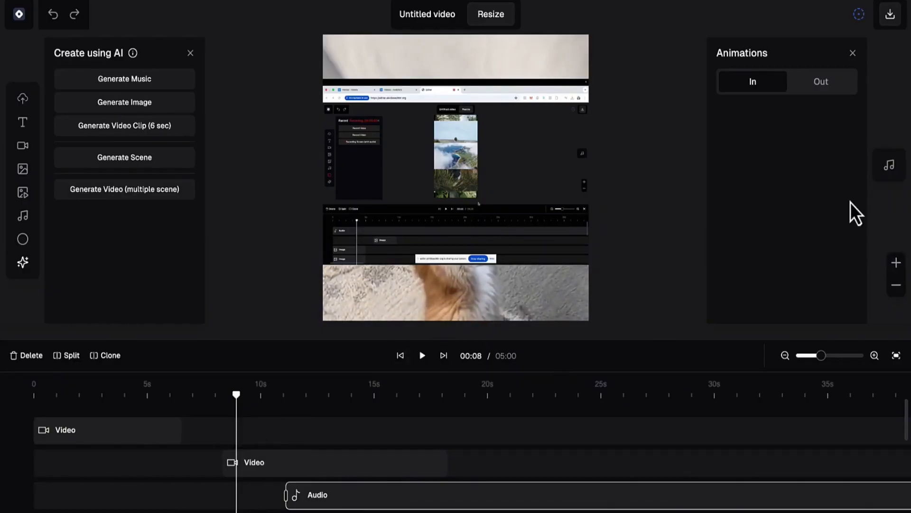
pyautogui.click(889, 166)
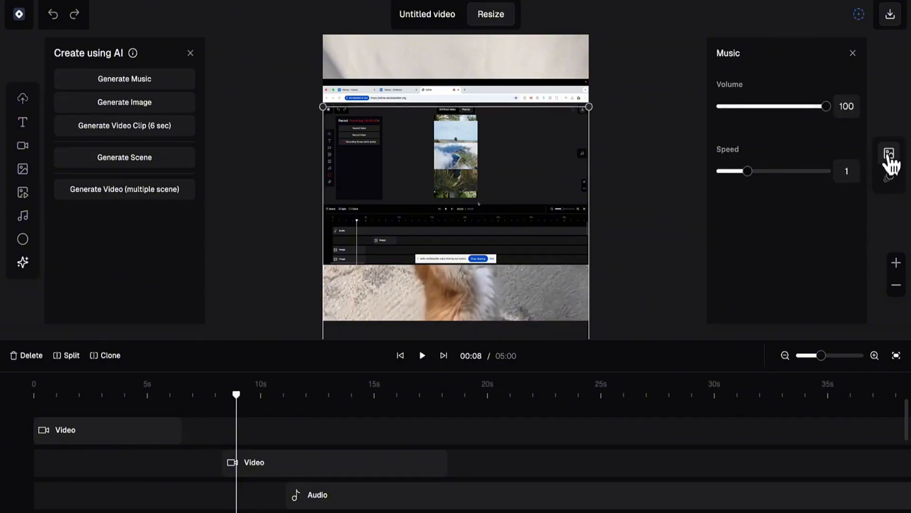
pyautogui.click(888, 155)
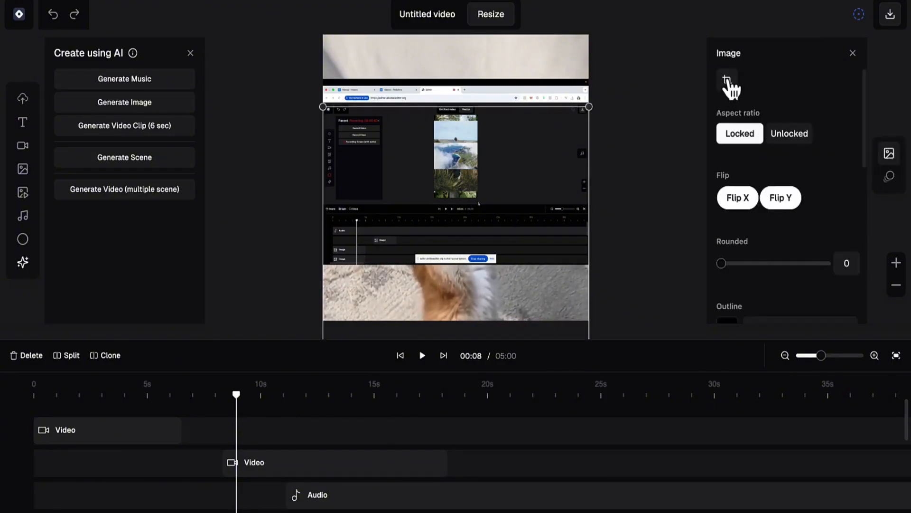
pyautogui.scroll(-1, 757, 143)
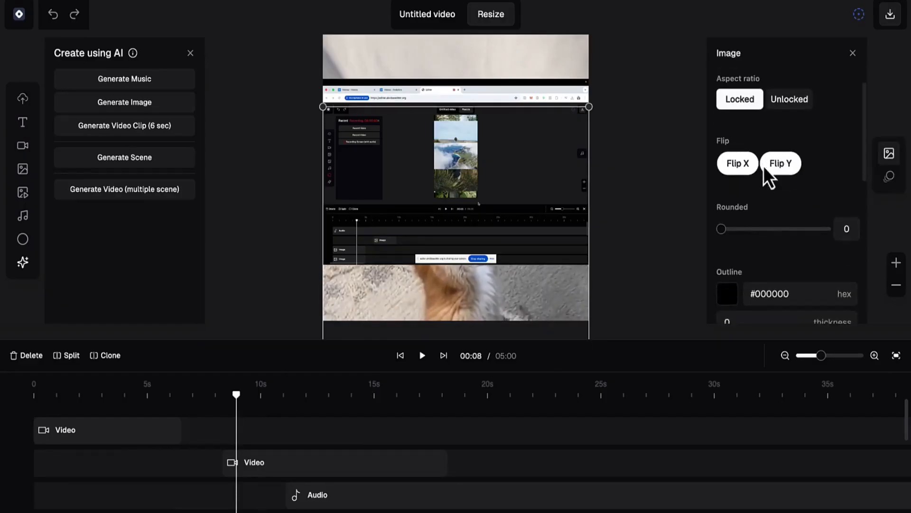
pyautogui.scroll(-6, 743, 185)
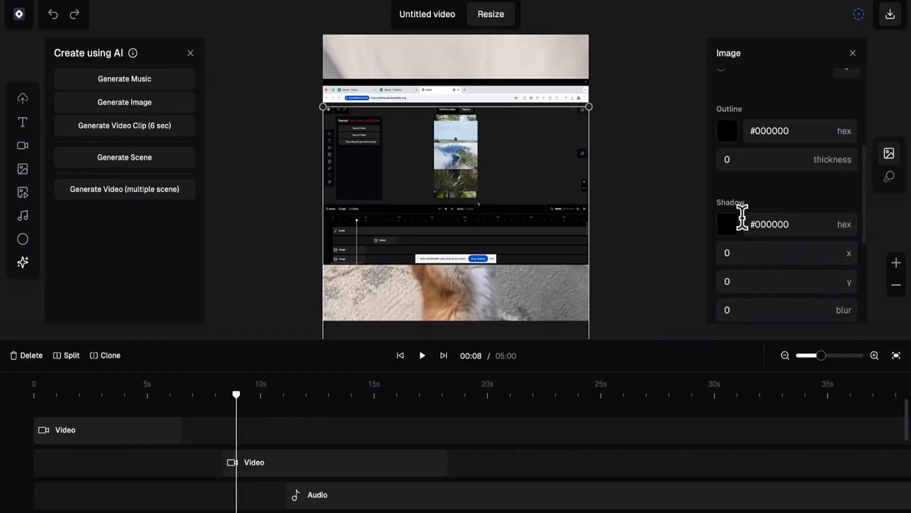
pyautogui.scroll(-3, 742, 220)
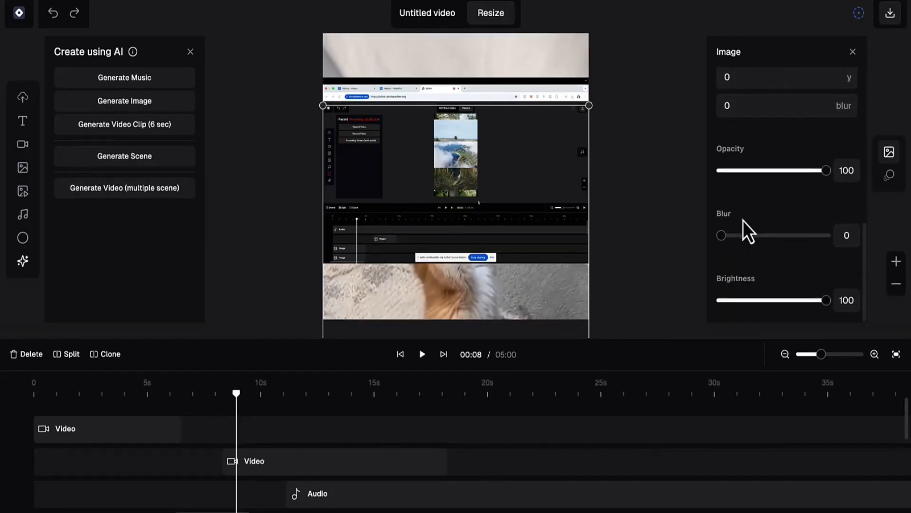
# Look over the remaining tracks of the timeline and open the options for creating media using AI.
pyautogui.scroll(-4, 261, 504)
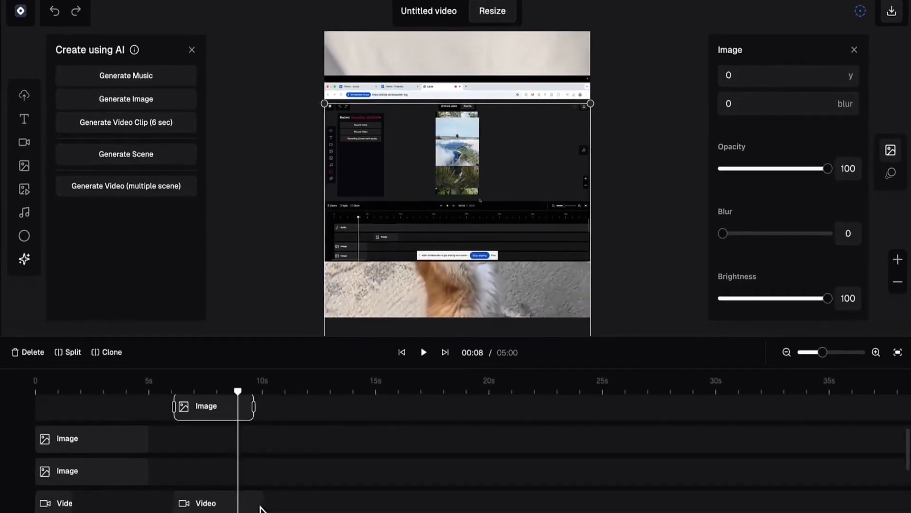
pyautogui.scroll(5, 261, 504)
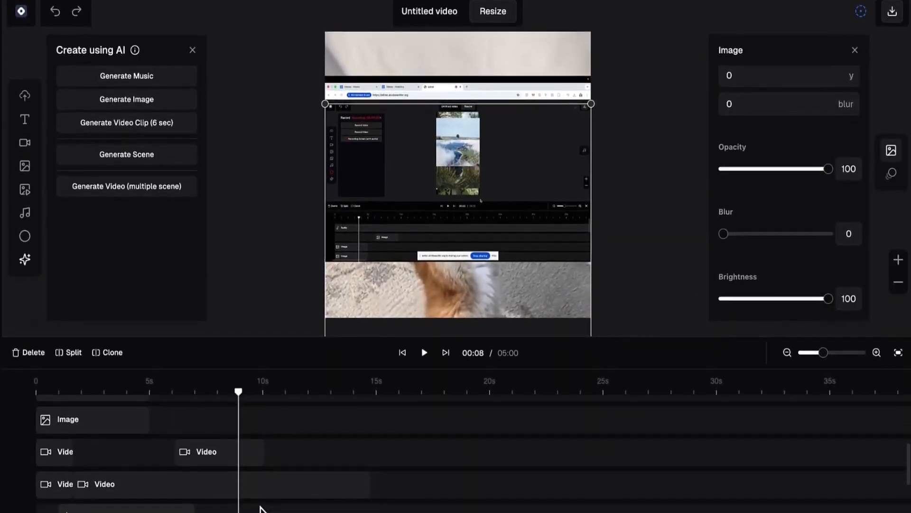
pyautogui.scroll(-2, 261, 508)
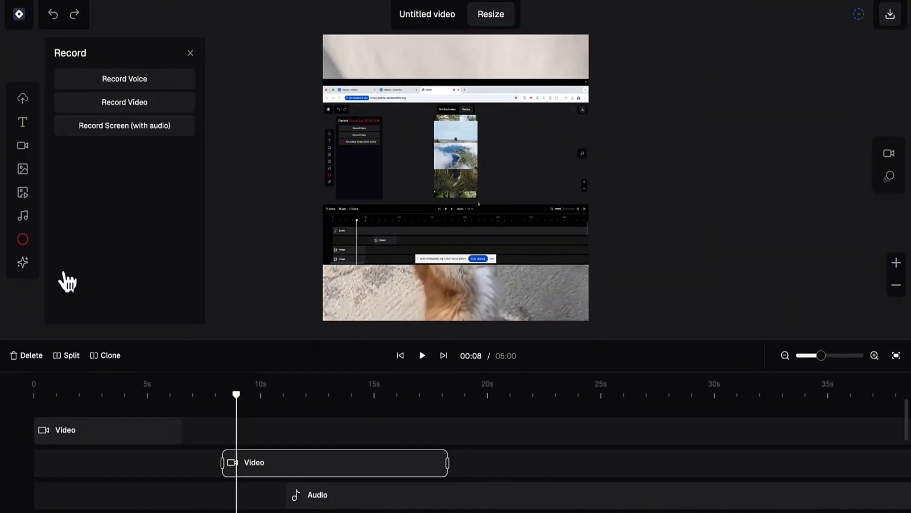
pyautogui.click(22, 262)
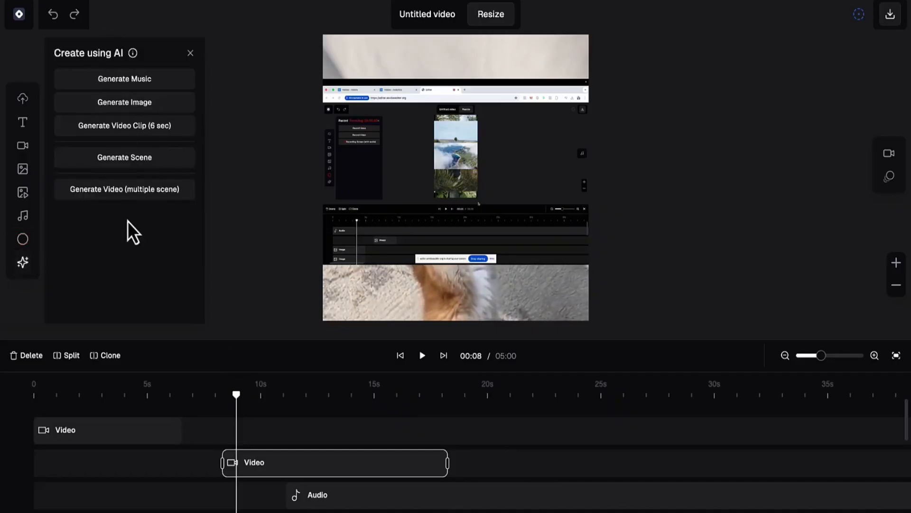